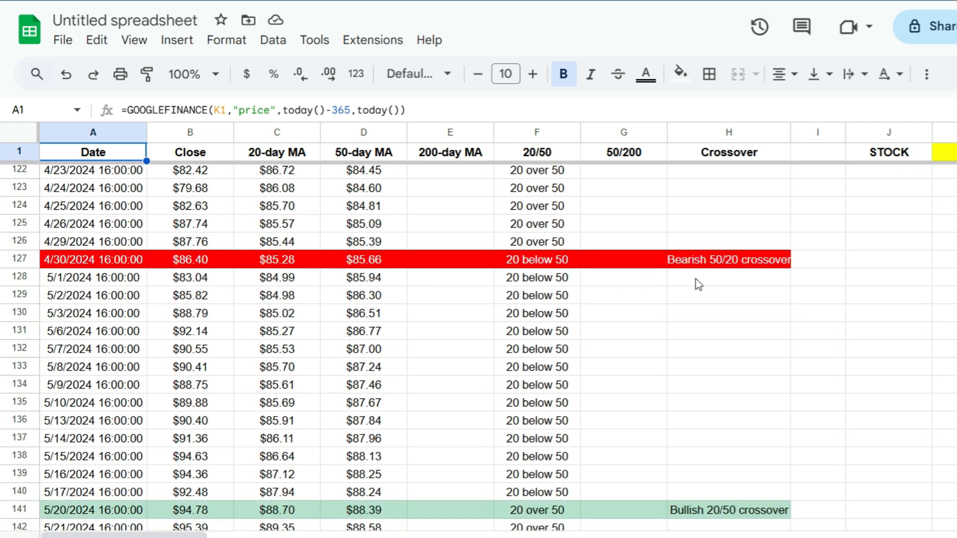
pyautogui.scroll(-2, 695, 288)
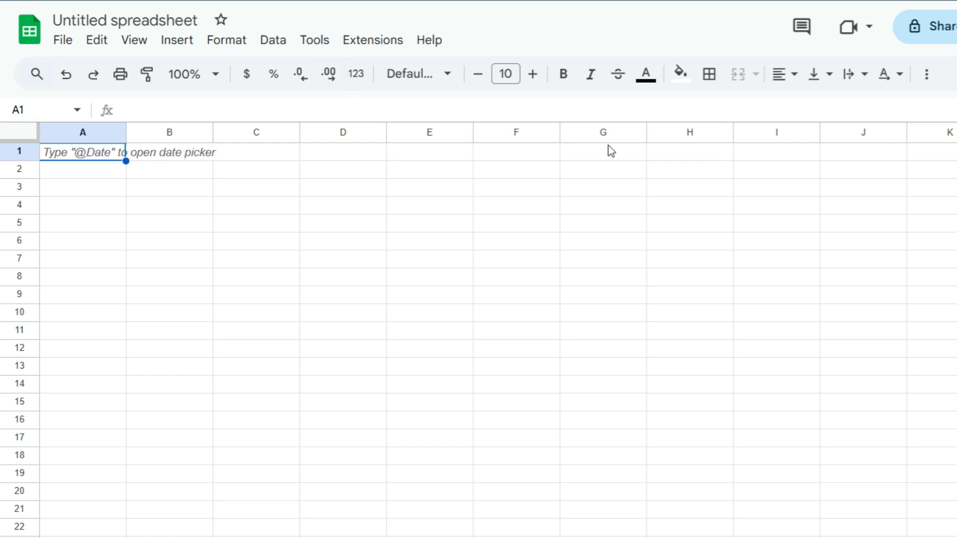
# - Enter the label STOCK in J1 and the ticker NVDA in K1
pyautogui.click(838, 158)
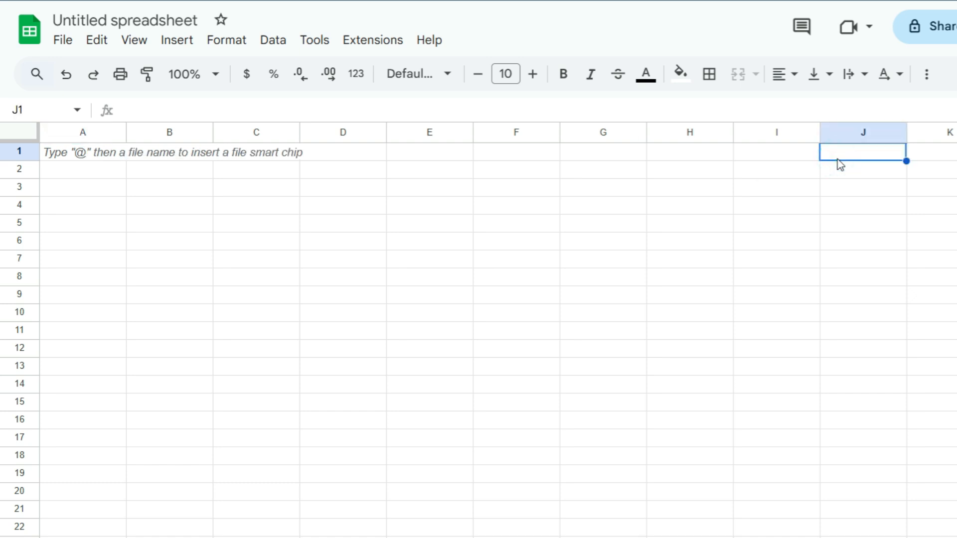
pyautogui.write('STOCK')
pyautogui.press('Tab')
pyautogui.write('NVDA')
pyautogui.press('Return')
# - Fill the ticker cell K1 with yellow and center its text horizontally
pyautogui.press('Up')
pyautogui.press('Right')
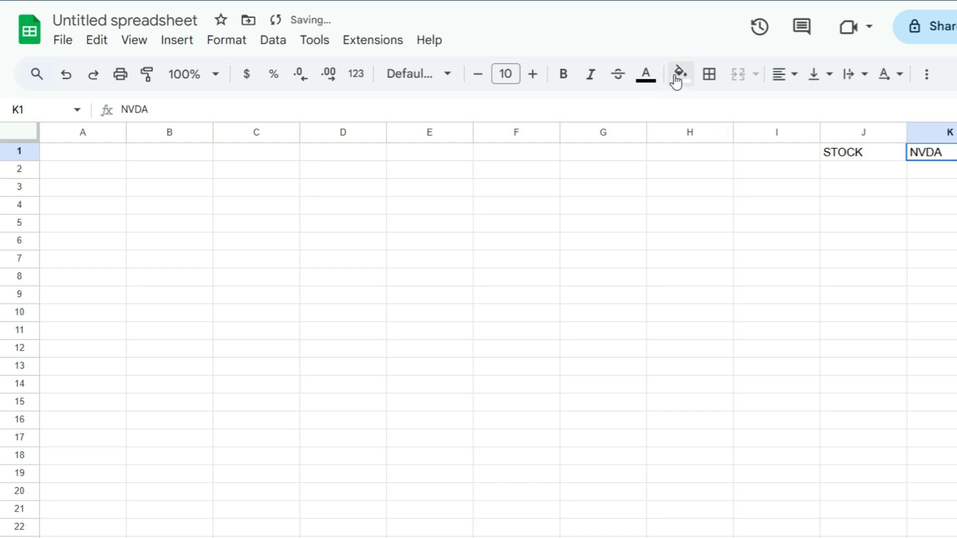
pyautogui.click(678, 74)
pyautogui.click(745, 152)
pyautogui.click(780, 75)
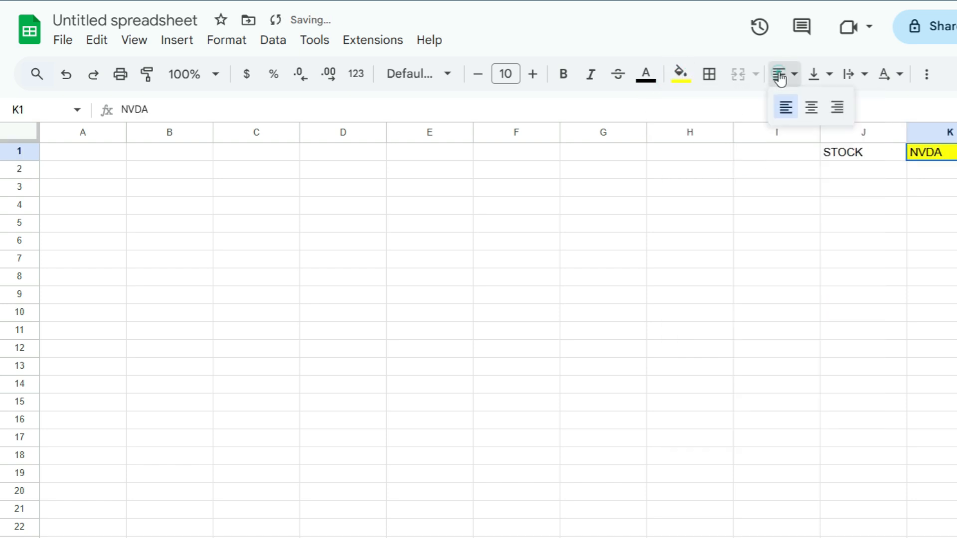
pyautogui.click(811, 106)
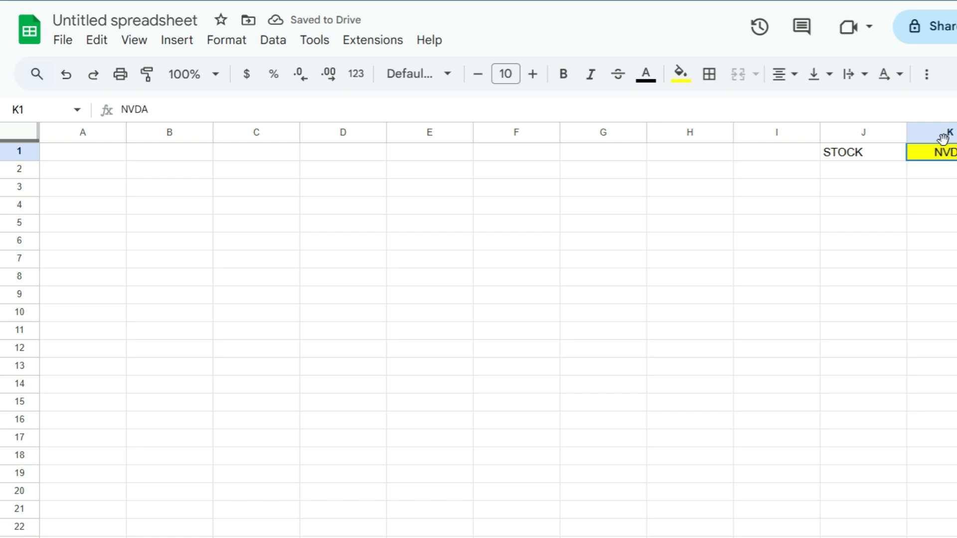
# - Enter =GOOGLEFINANCE(K1,"price",today()-365,today()) in A1 to pull one year of daily closing prices
pyautogui.click(109, 162)
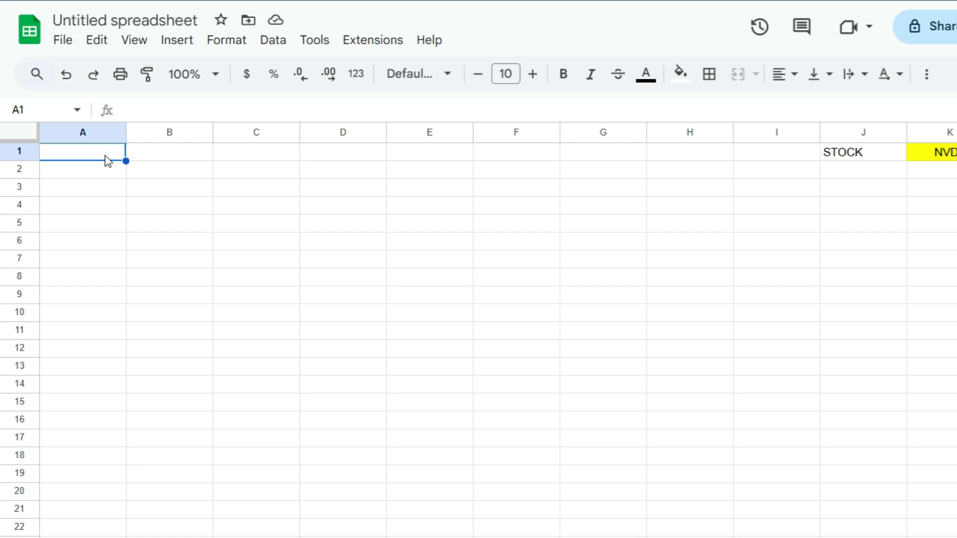
pyautogui.write('=googl')
pyautogui.press('Tab')
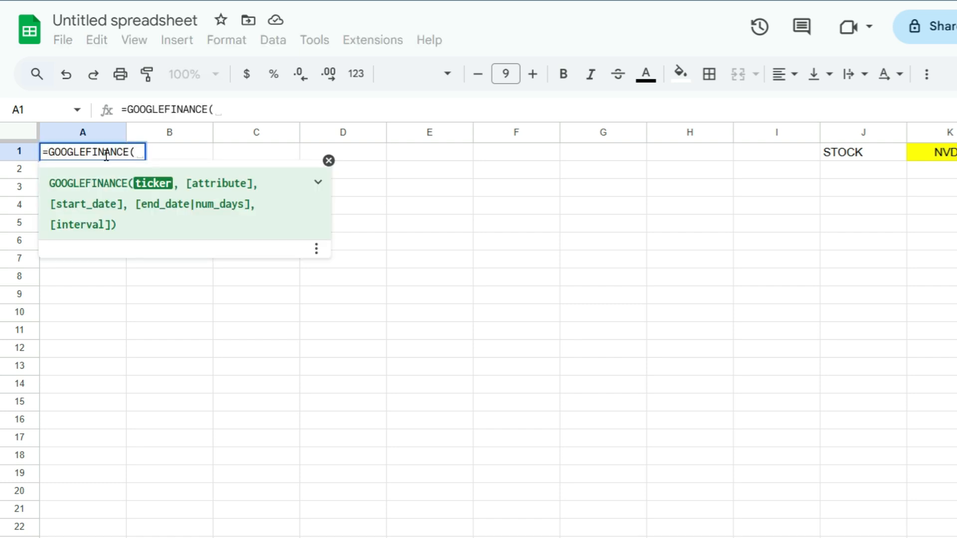
pyautogui.click(950, 159)
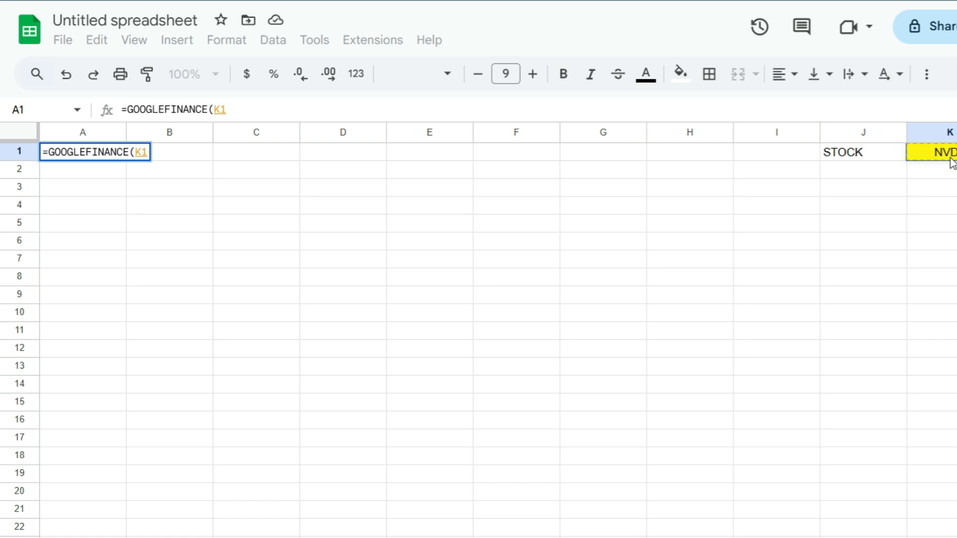
pyautogui.write(',"p')
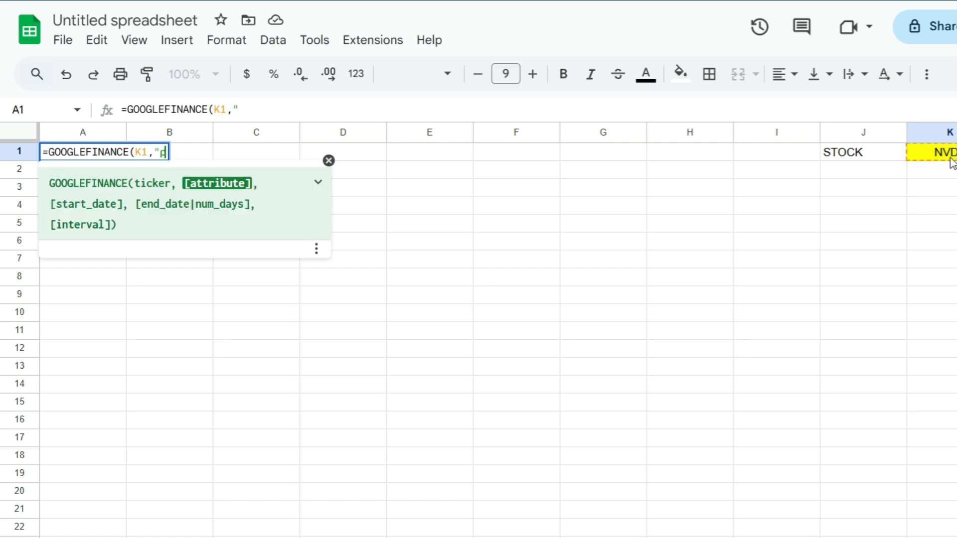
pyautogui.write('rice",')
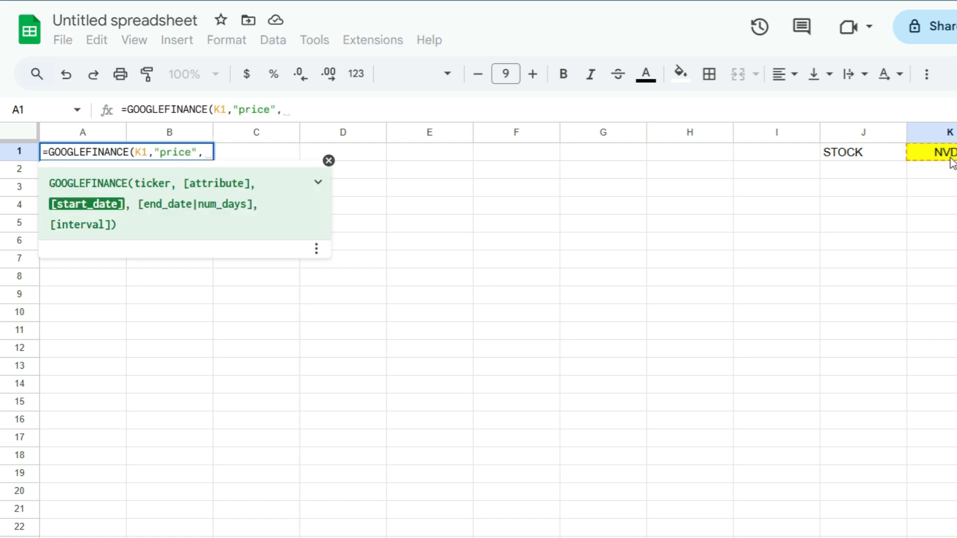
pyautogui.write('today()-365')
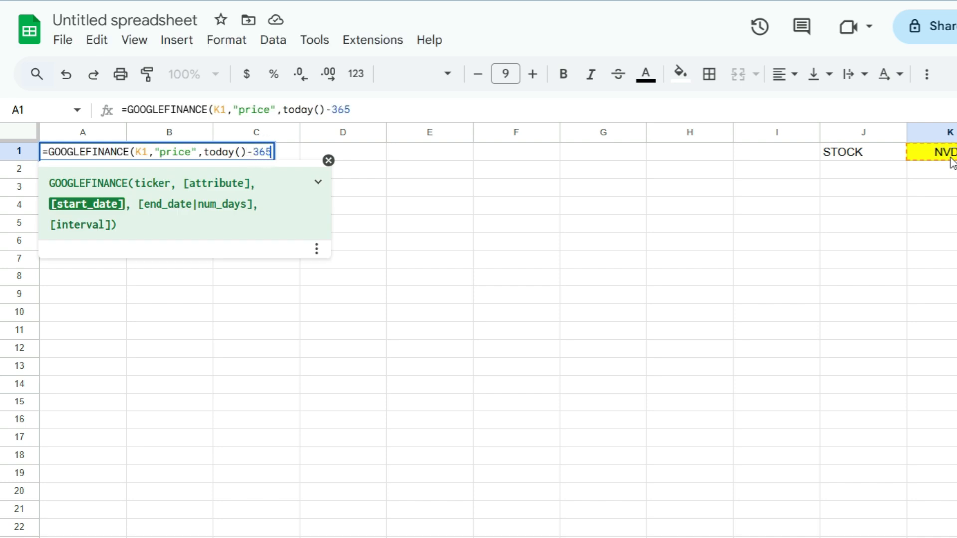
pyautogui.write(',today()')
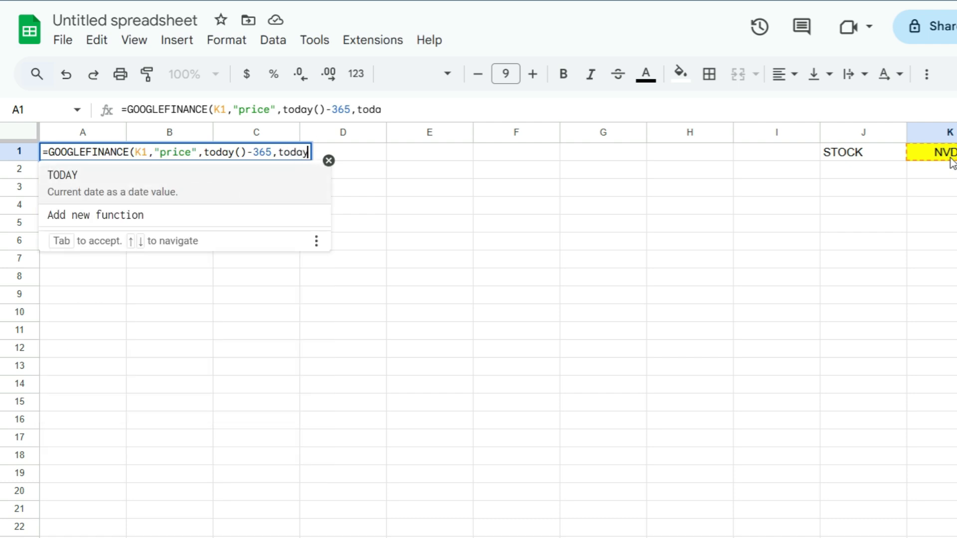
pyautogui.write(')')
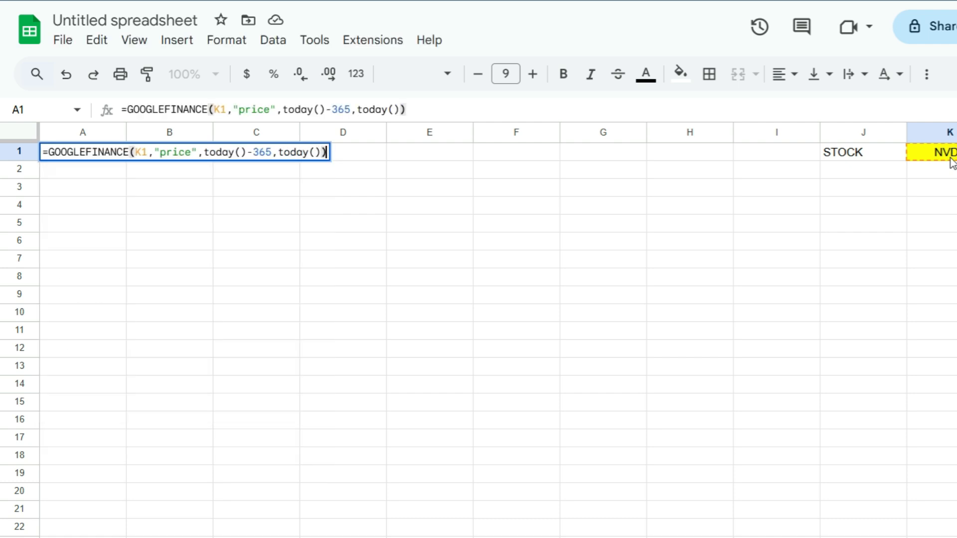
pyautogui.press('Return')
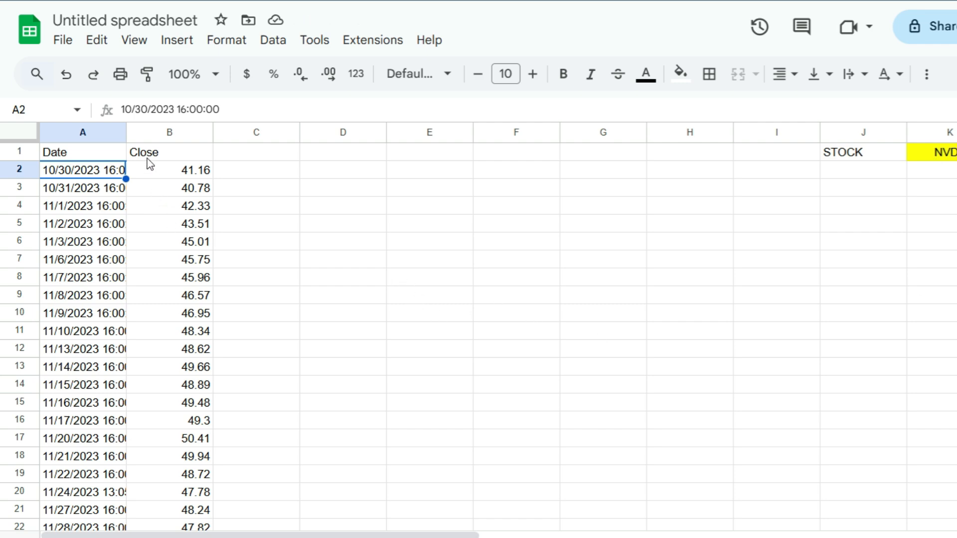
# - Fit column A to the width of its dates and look through the price history down to its last row
pyautogui.doubleClick(126, 131)
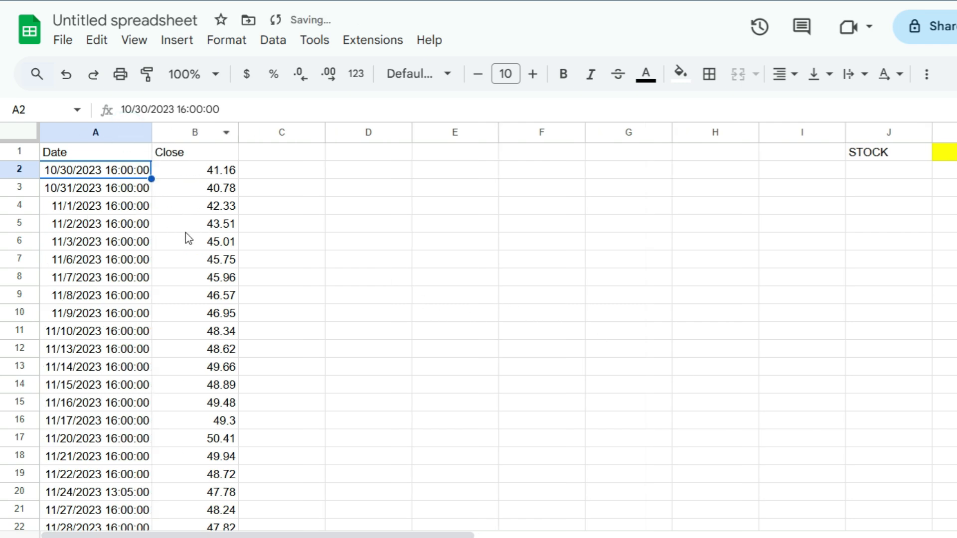
pyautogui.scroll(-20, 146, 271)
pyautogui.scroll(-20, 148, 275)
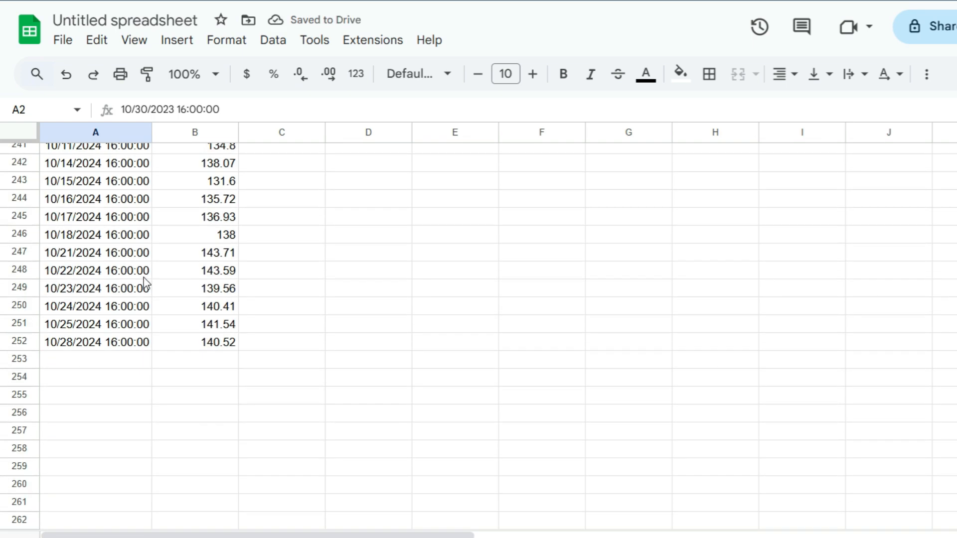
pyautogui.scroll(5, 149, 279)
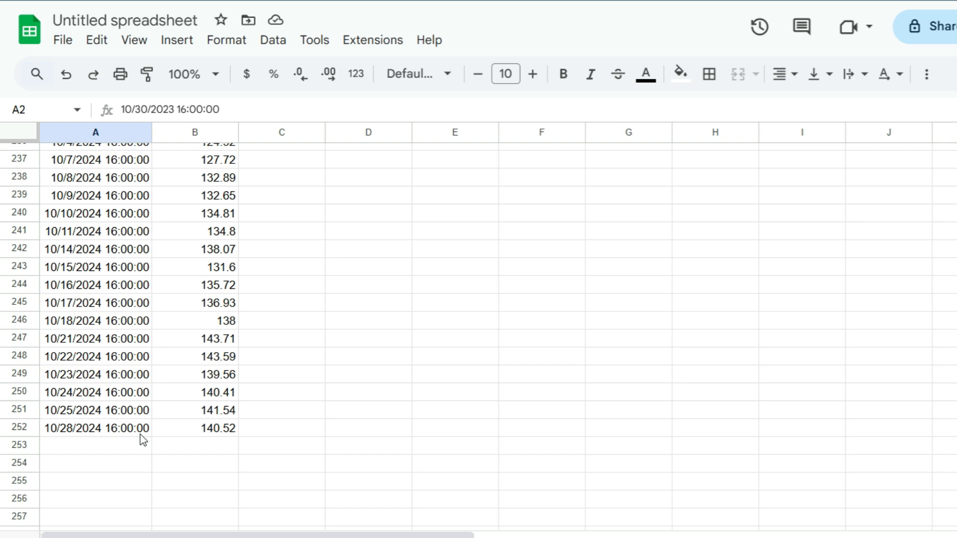
pyautogui.scroll(20, 171, 338)
pyautogui.scroll(20, 159, 390)
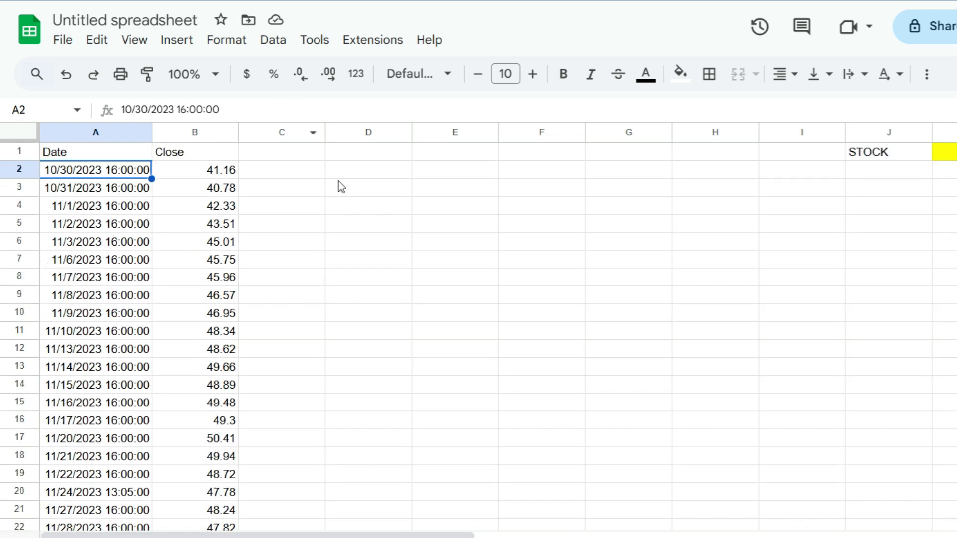
# - Try =GOOGLEFINANCE(K1,"price") in D2 for the current price only, clear that cell and review the formula in A1
pyautogui.click(348, 172)
pyautogui.write('=googl')
pyautogui.press('Tab')
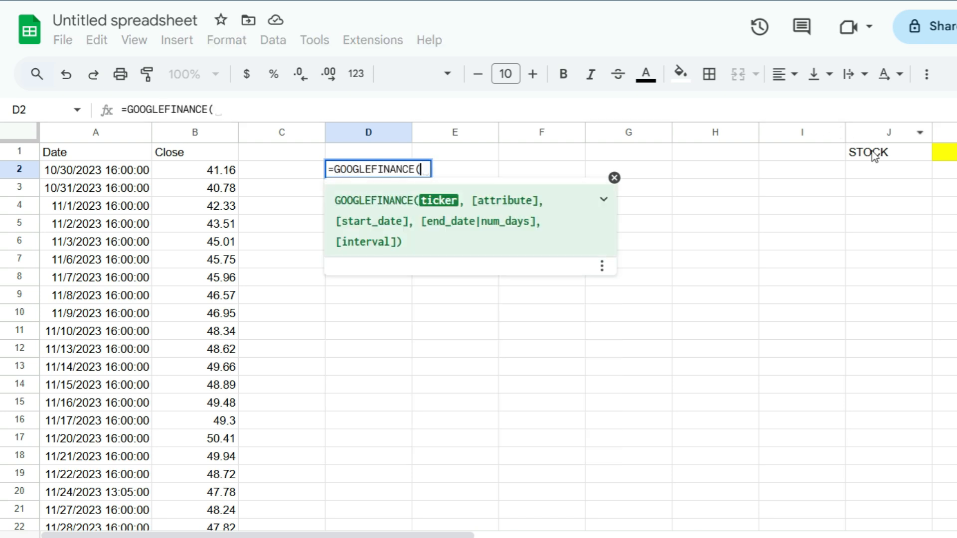
pyautogui.click(953, 156)
pyautogui.write(',"price"')
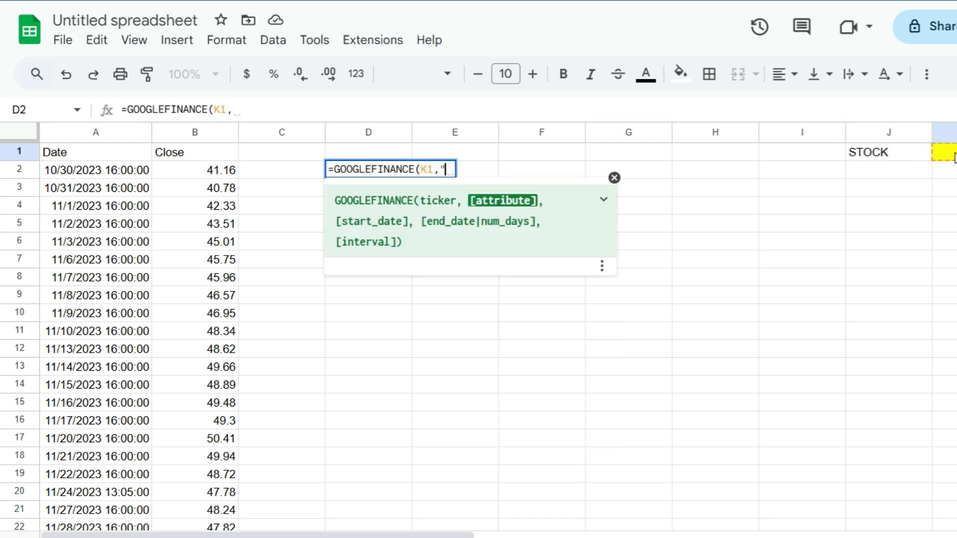
pyautogui.press('Return')
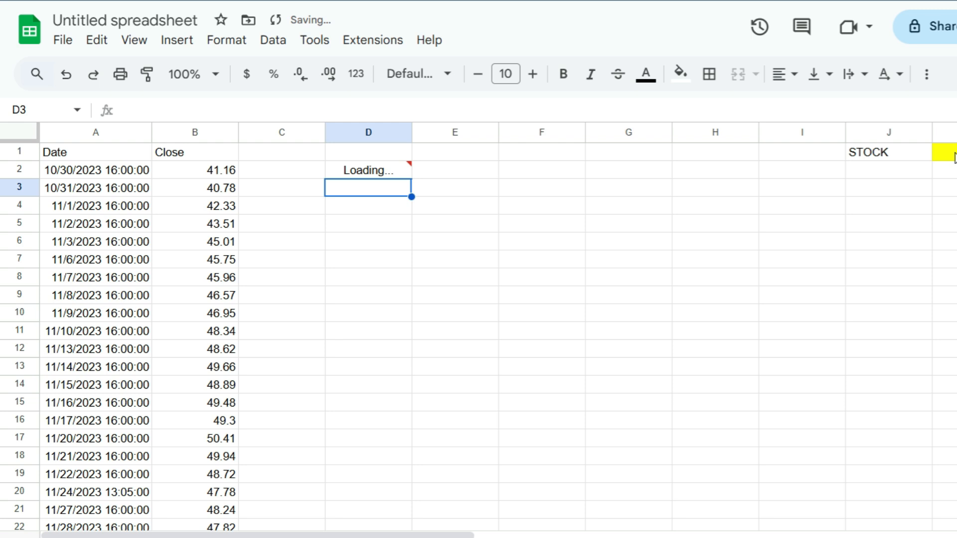
pyautogui.press('Up')
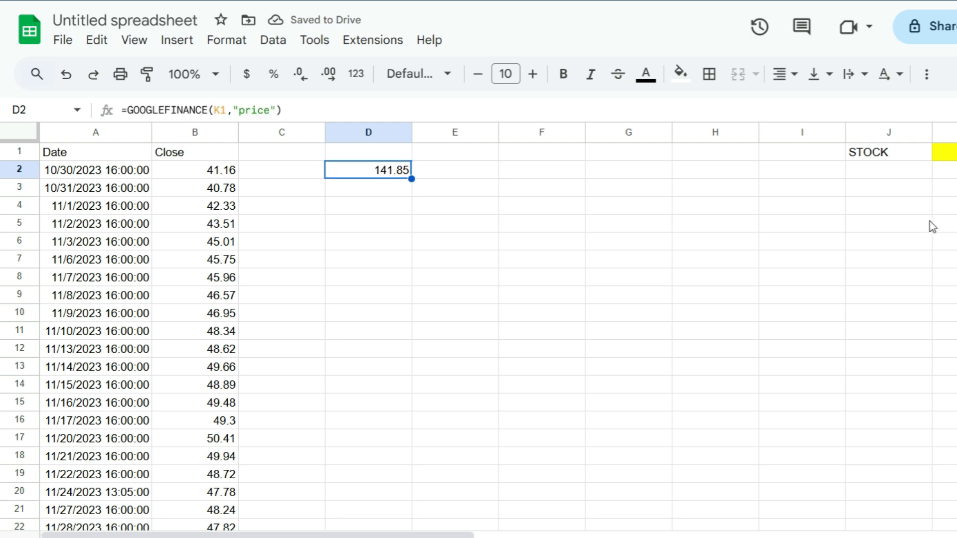
pyautogui.press('Delete')
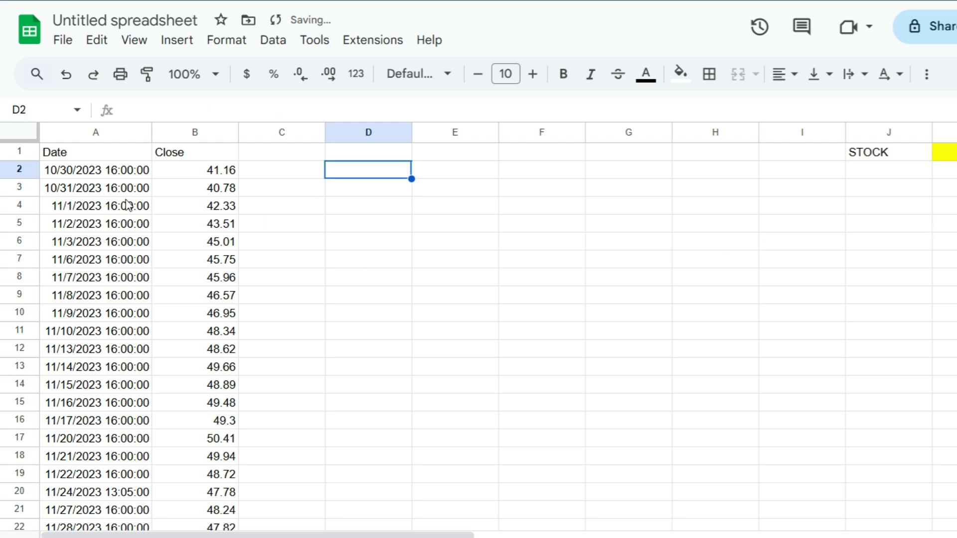
pyautogui.click(99, 153)
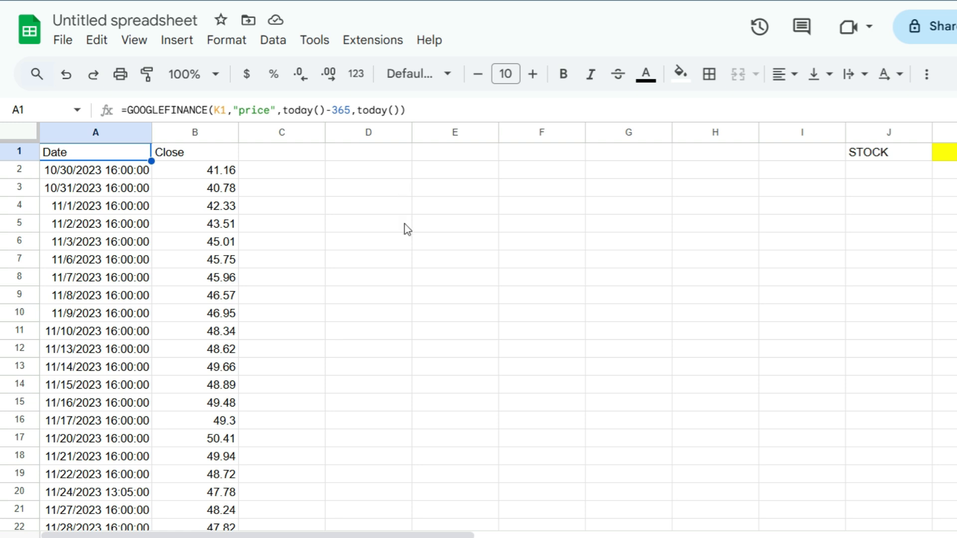
# - Enter the column headers 20-day MA, 50-day MA and 200-day MA in C1, D1 and E1
pyautogui.click(273, 160)
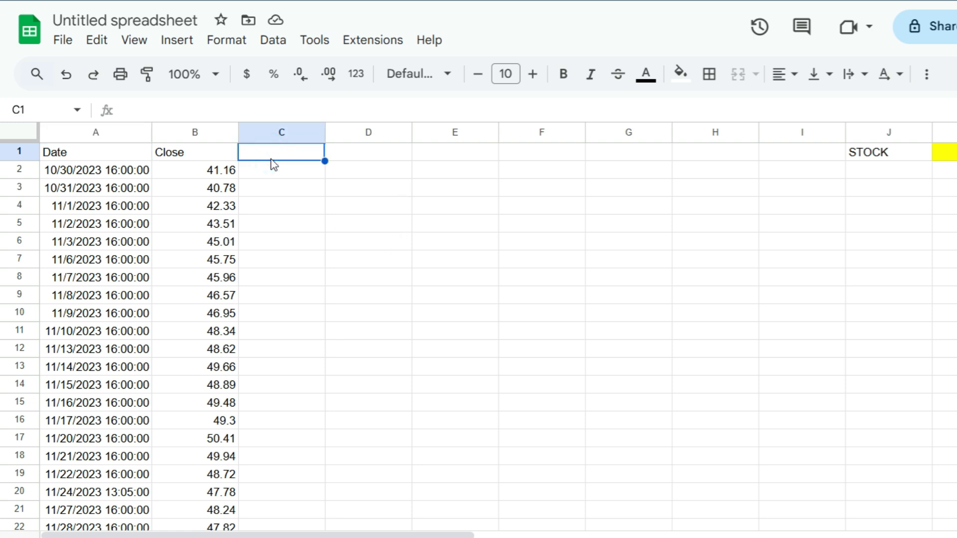
pyautogui.write('2')
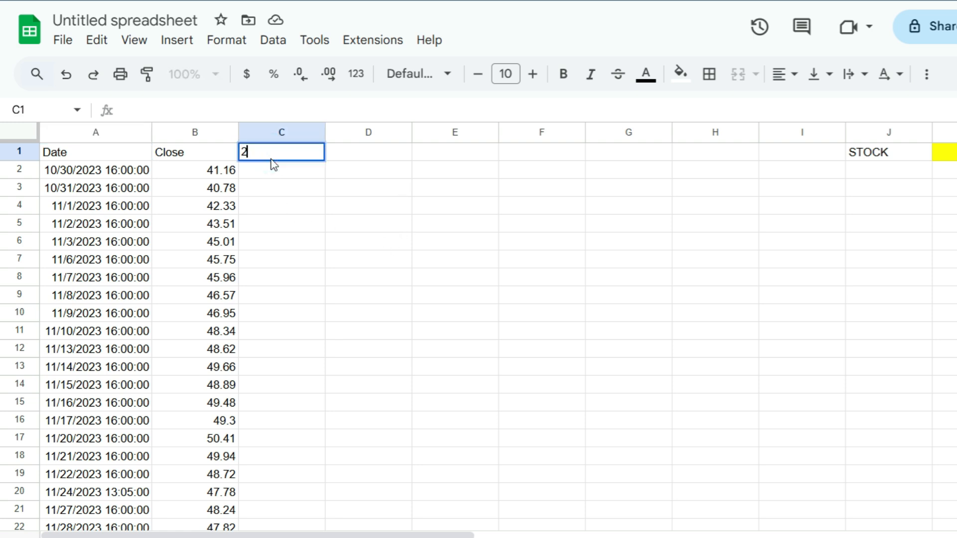
pyautogui.write('0-day MA')
pyautogui.press('Tab')
pyautogui.write('50-ay')
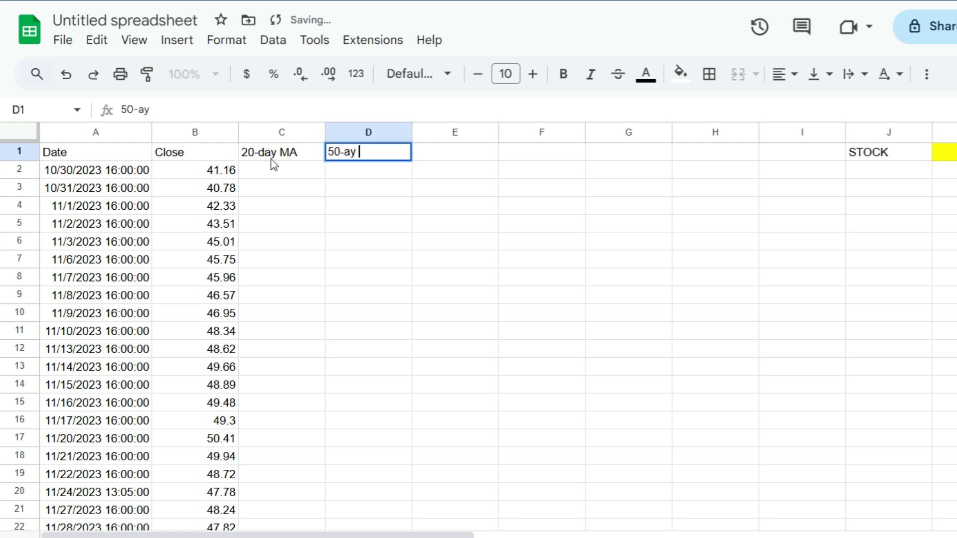
pyautogui.press('BackSpace')
pyautogui.press('BackSpace')
pyautogui.write('day MA')
pyautogui.press('Tab')
pyautogui.write('200-day MA')
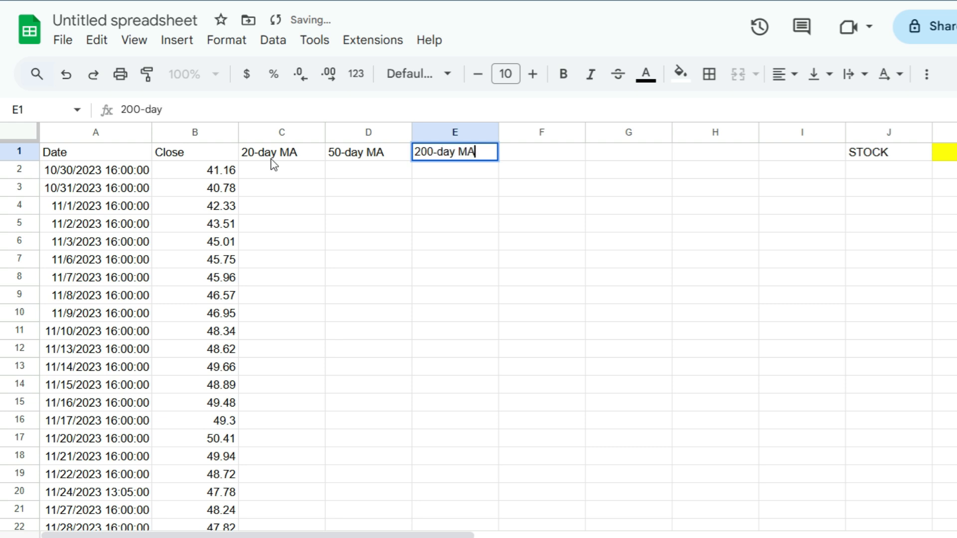
pyautogui.press('Return')
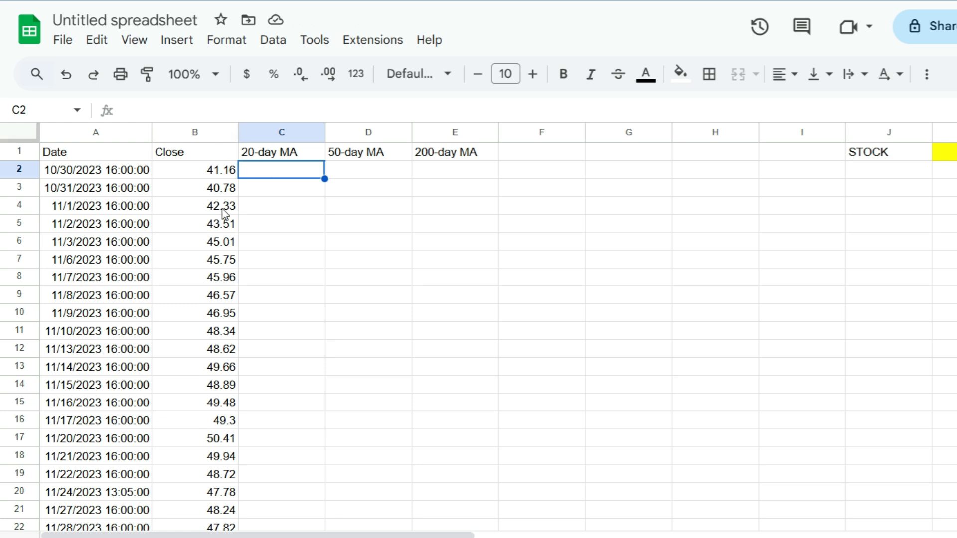
# - Center the contents of columns B through E horizontally
pyautogui.moveTo(195, 130); pyautogui.dragTo(419, 141)
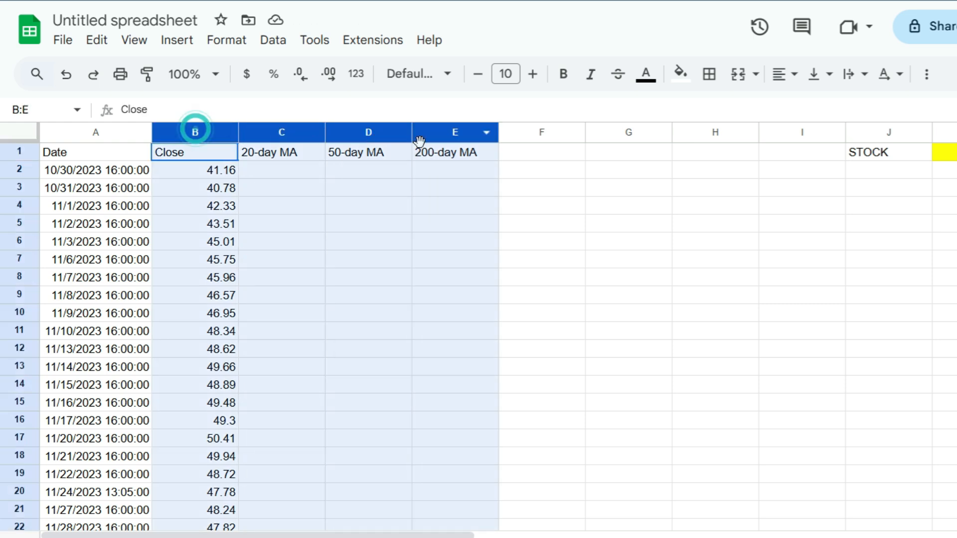
pyautogui.click(783, 75)
pyautogui.click(812, 104)
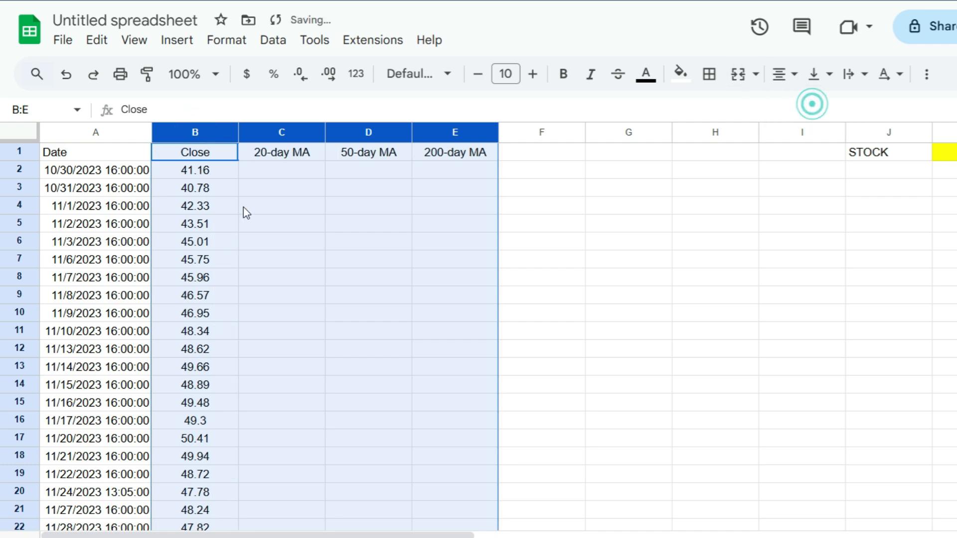
pyautogui.click(273, 169)
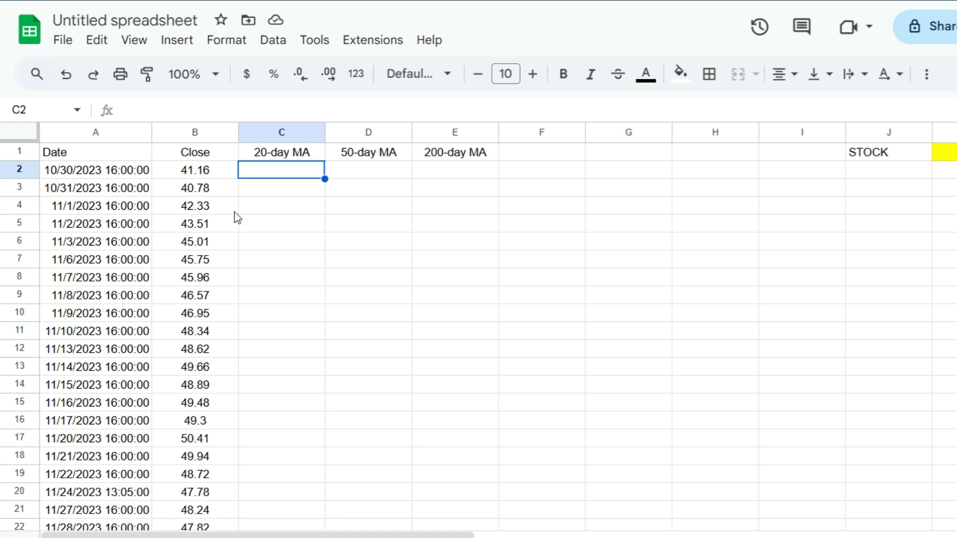
# - Calculate the first 20-day moving average in C21 with =AVERAGE(B2:B21)
pyautogui.click(198, 173)
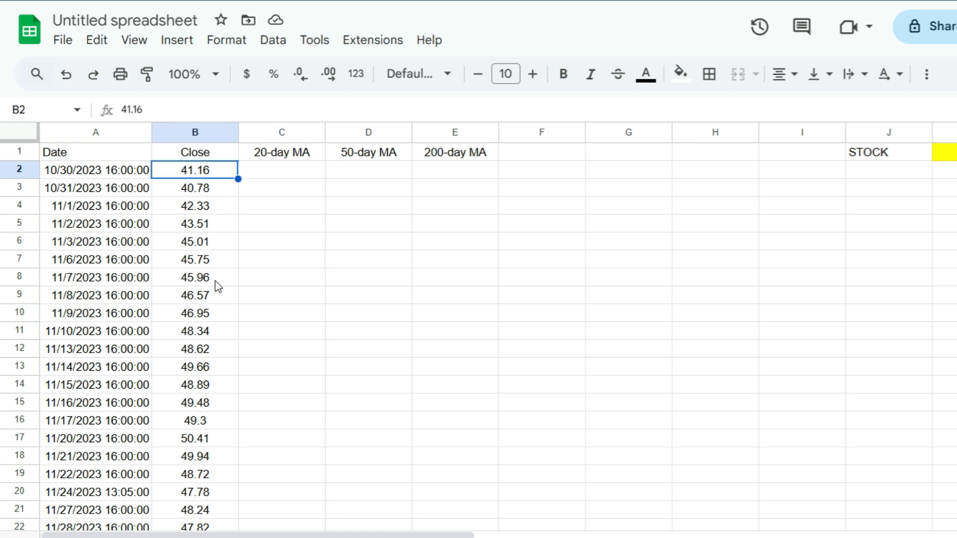
pyautogui.click(251, 503)
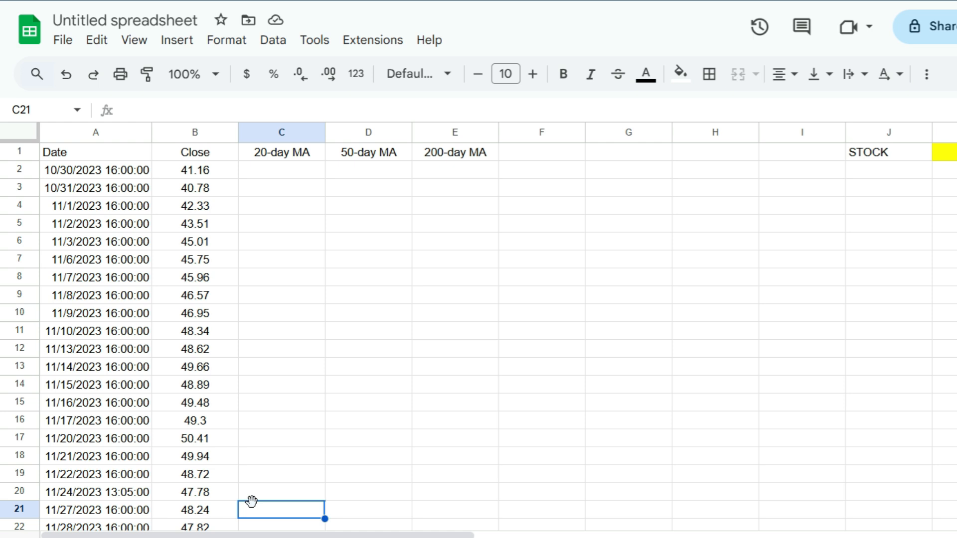
pyautogui.write('=avera')
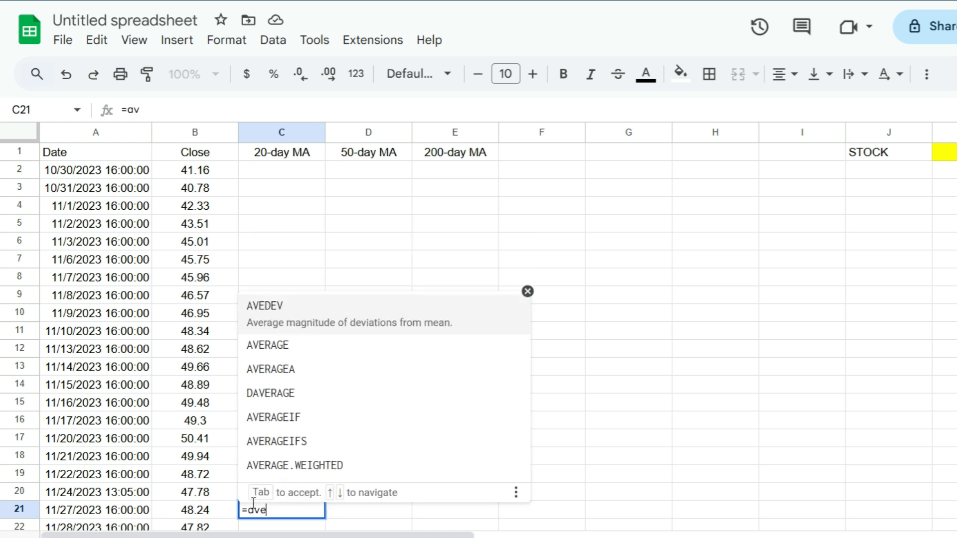
pyautogui.press('Tab')
pyautogui.moveTo(220, 515); pyautogui.dragTo(199, 172)
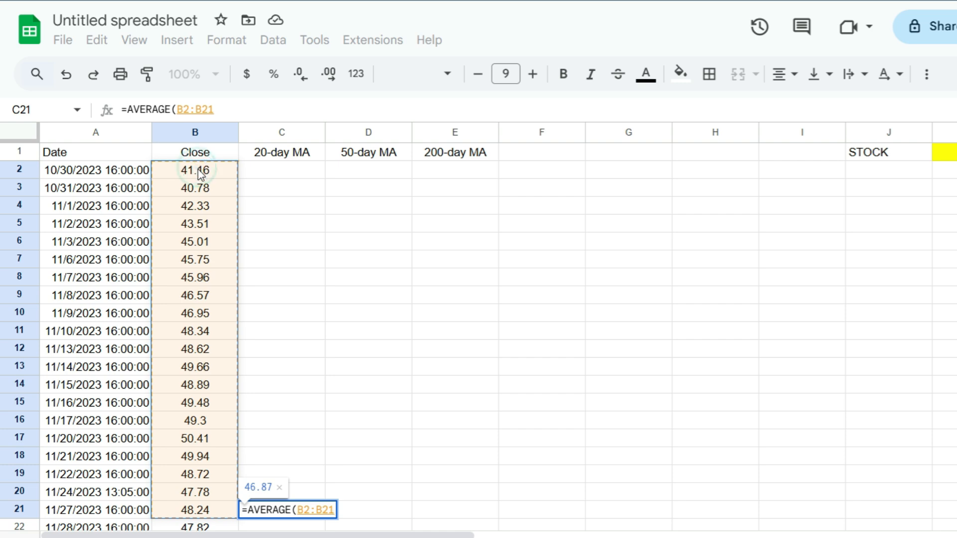
pyautogui.press('Return')
# - Fill the C21 average formula down the rest of the 20-day MA column
pyautogui.scroll(-3, 314, 299)
pyautogui.click(309, 331)
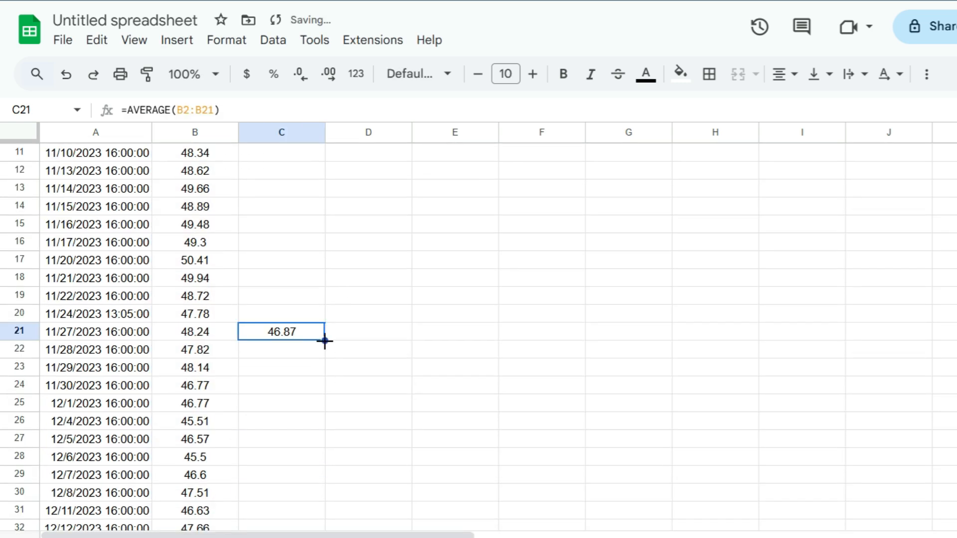
pyautogui.doubleClick(325, 341)
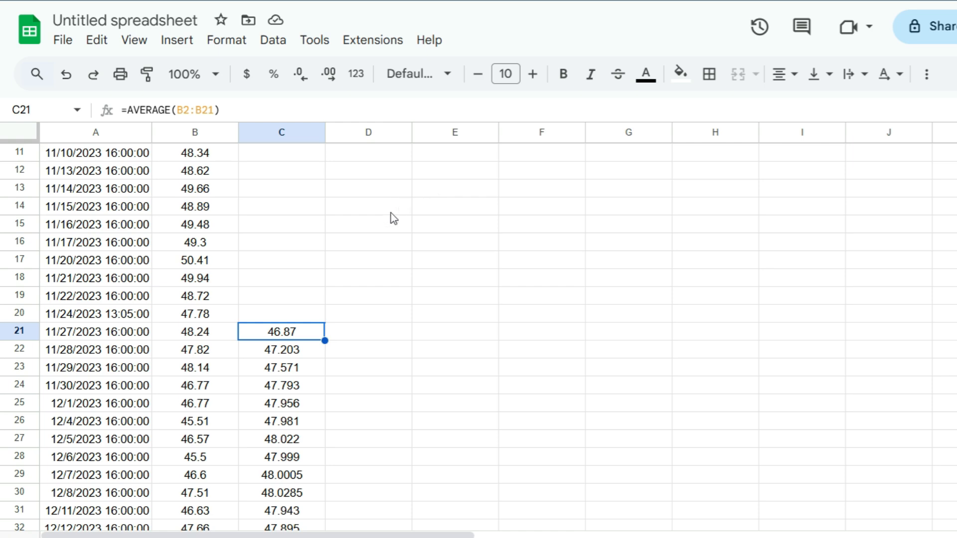
# - Calculate the first 50-day moving average in D51 with =AVERAGE(B2:B51), without filling it down
pyautogui.scroll(-5, 367, 294)
pyautogui.scroll(-2, 363, 301)
pyautogui.scroll(-2, 351, 413)
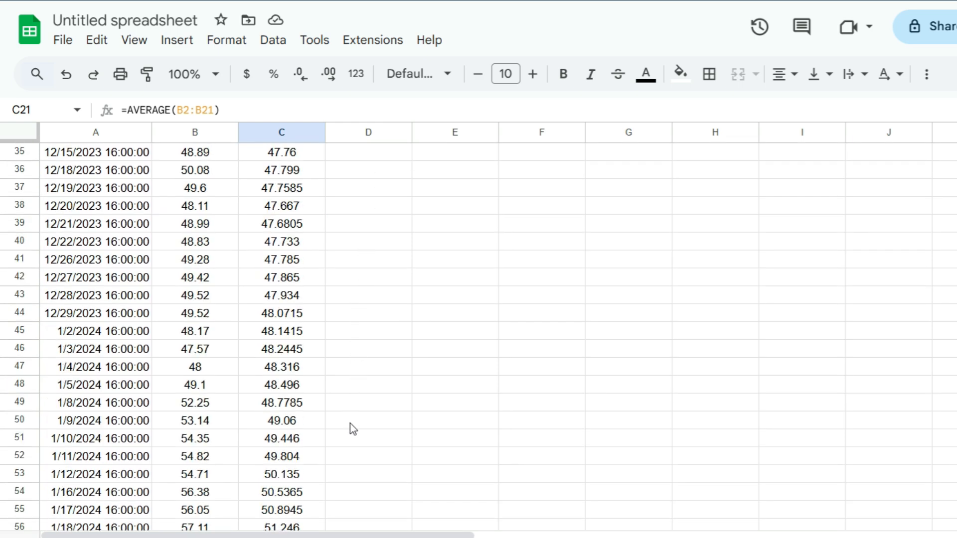
pyautogui.click(350, 423)
pyautogui.click(353, 436)
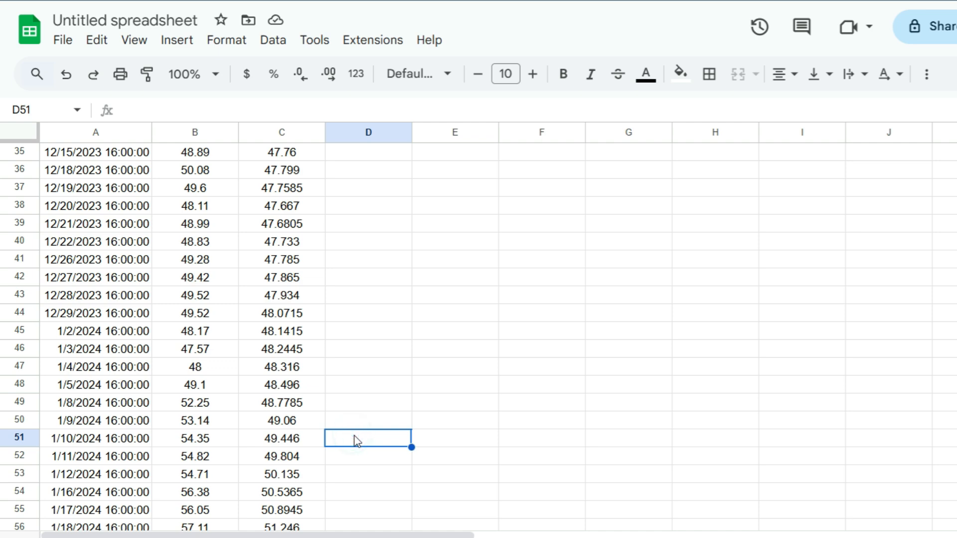
pyautogui.write('=average')
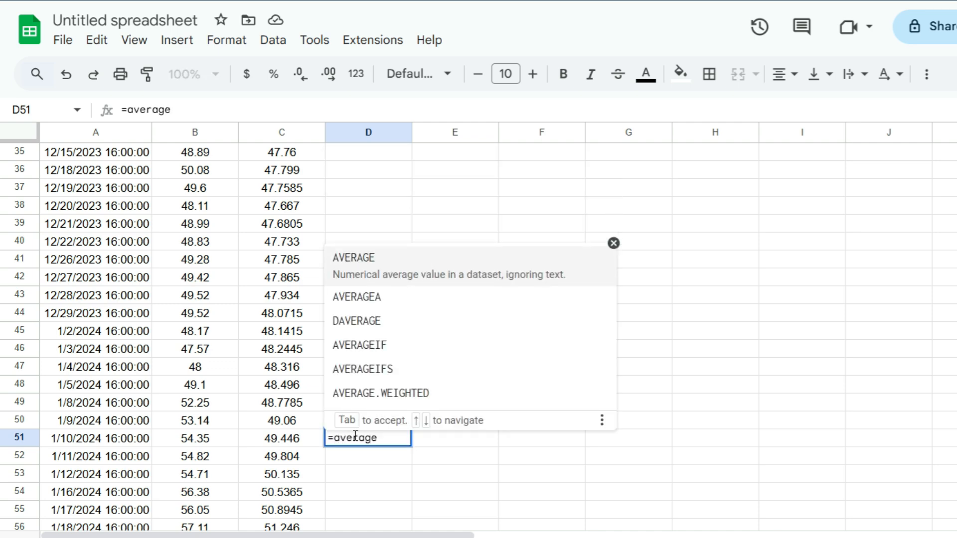
pyautogui.press('Tab')
pyautogui.press('Left')
pyautogui.press('Left')
pyautogui.scroll(7, 208, 287)
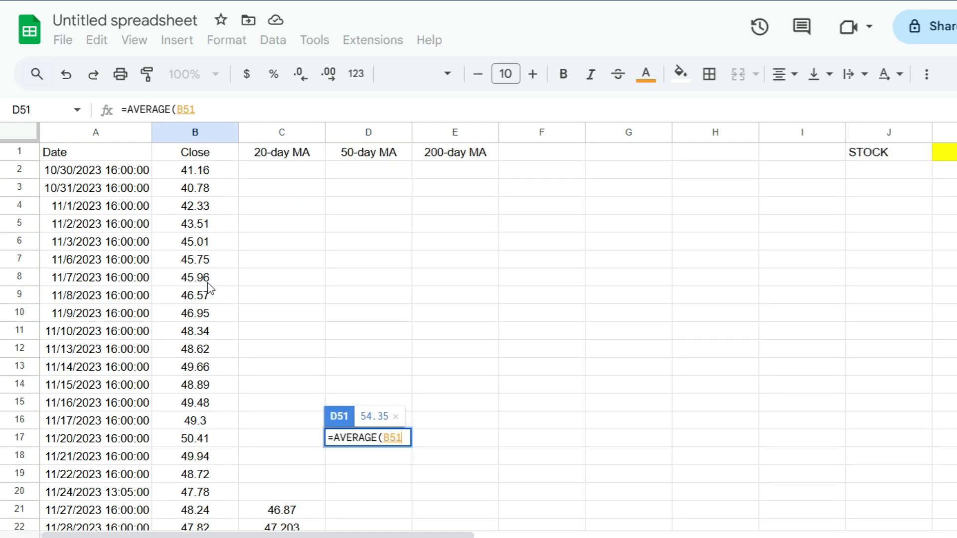
pyautogui.keyDown('shift'); pyautogui.click(192, 170); pyautogui.keyUp('shift')
pyautogui.press('Return')
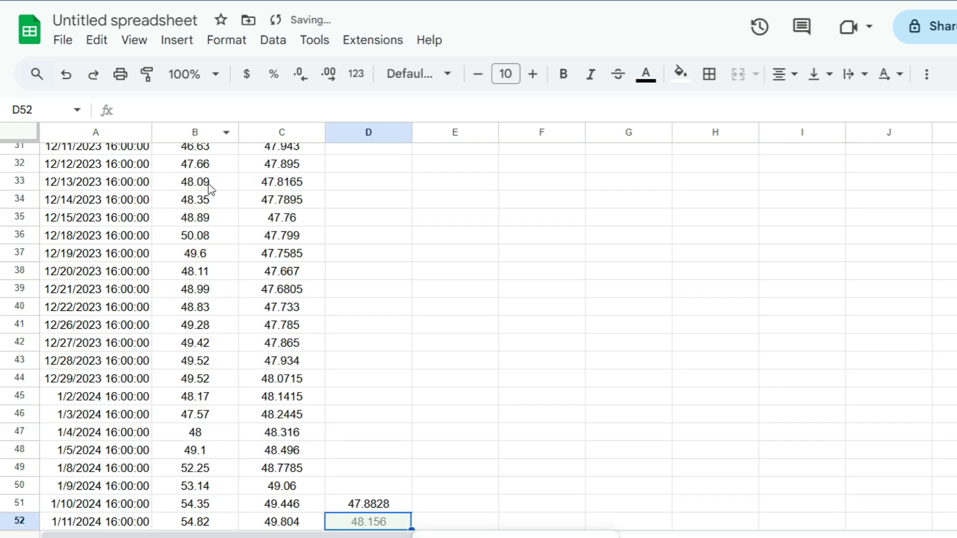
# - Freeze the header row so row 1 stays in view
pyautogui.scroll(10, 209, 187)
pyautogui.click(98, 172)
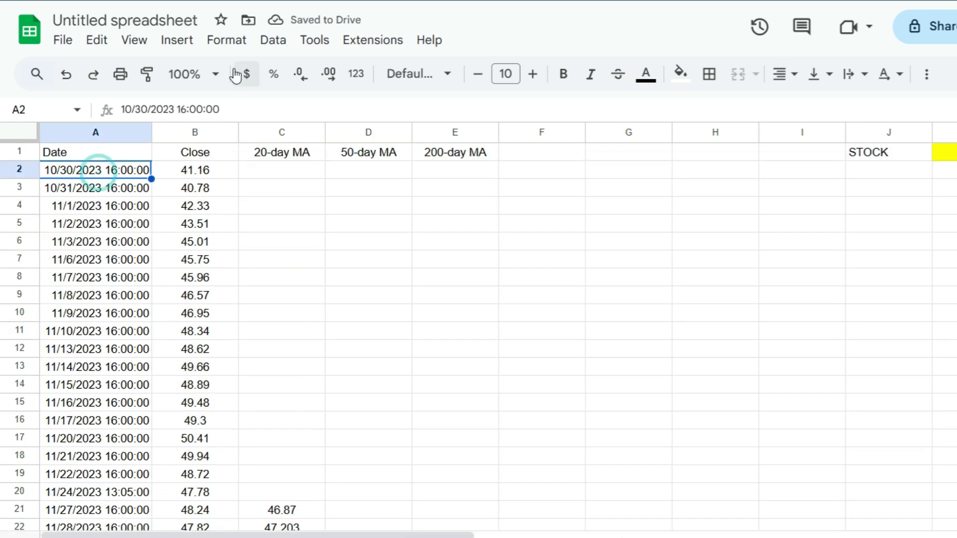
pyautogui.click(142, 41)
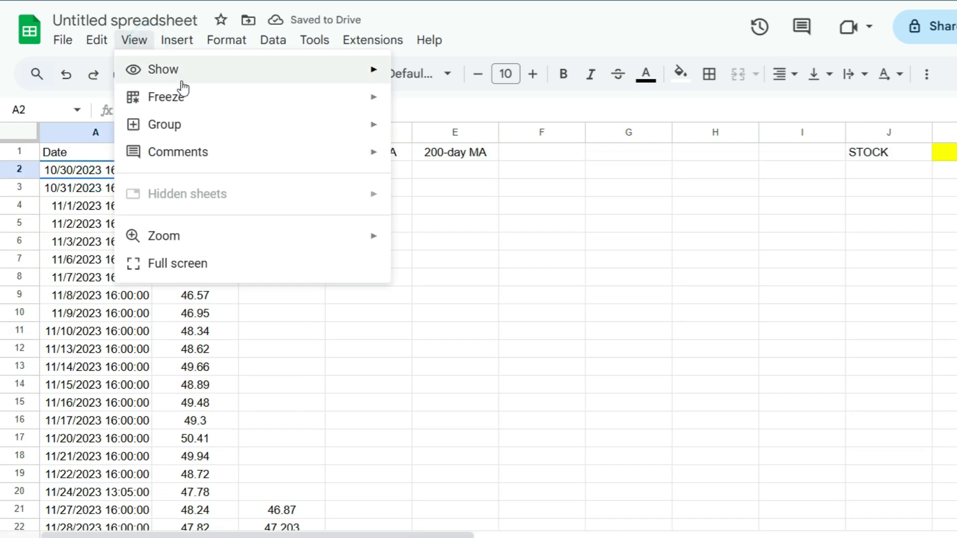
pyautogui.moveTo(188, 98)
pyautogui.click(478, 126)
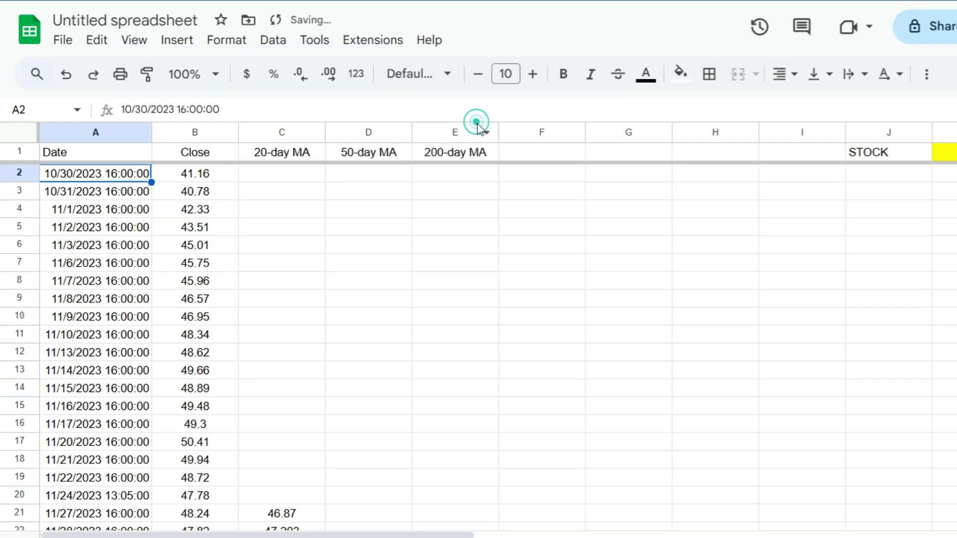
pyautogui.click(428, 262)
# - Fill the D51 average formula down the rest of the 50-day MA column
pyautogui.scroll(-5, 348, 235)
pyautogui.scroll(-14, 357, 260)
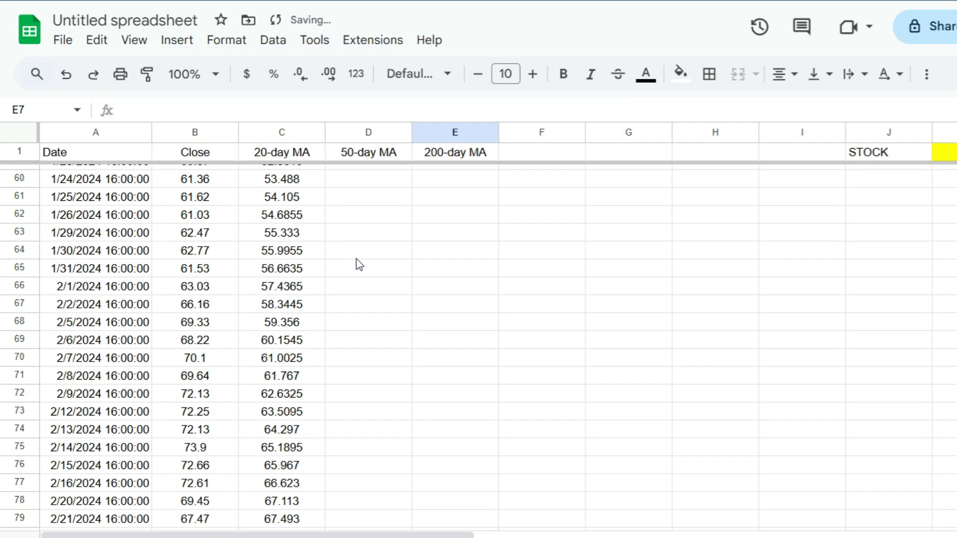
pyautogui.scroll(5, 357, 259)
pyautogui.click(387, 276)
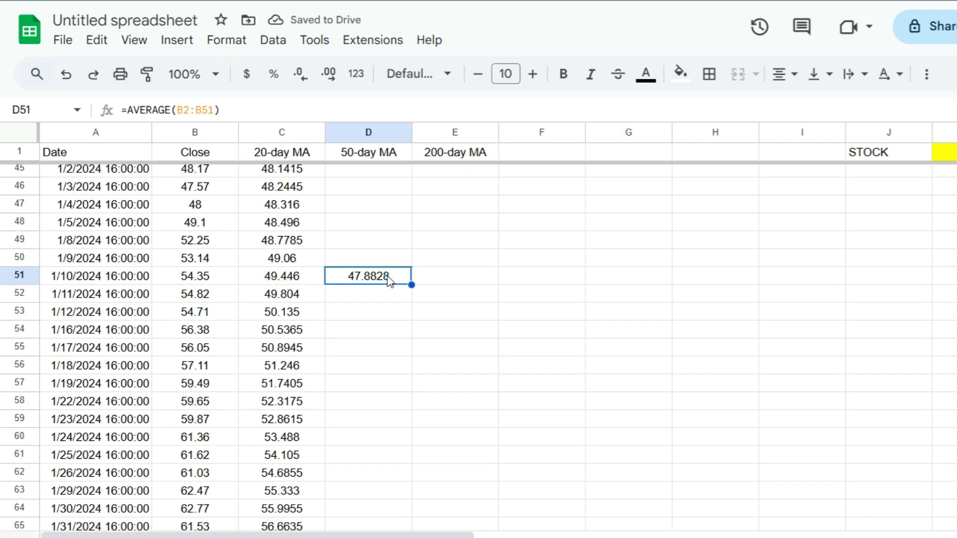
pyautogui.doubleClick(412, 285)
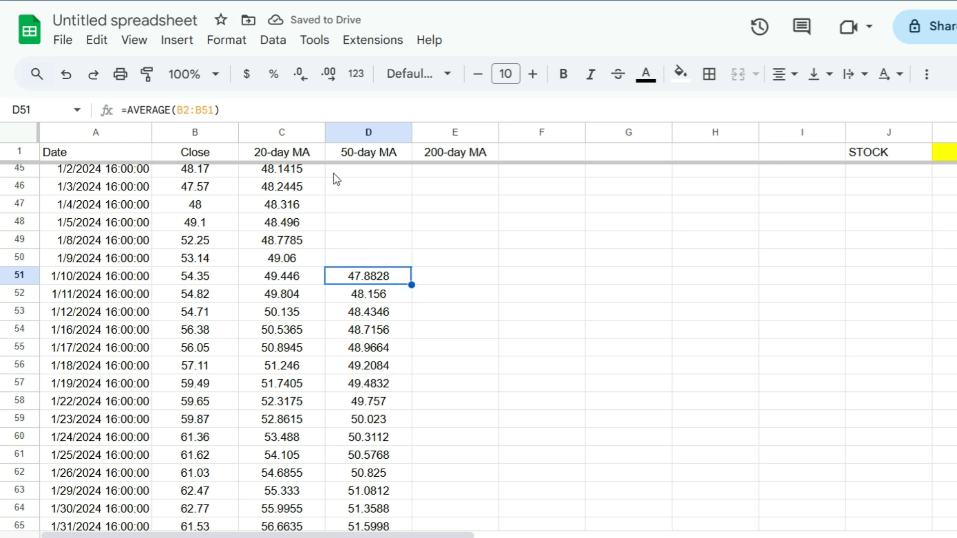
# - Calculate the first 200-day moving average in E201 with =average(B2:B201), without filling it down
pyautogui.scroll(-20, 444, 326)
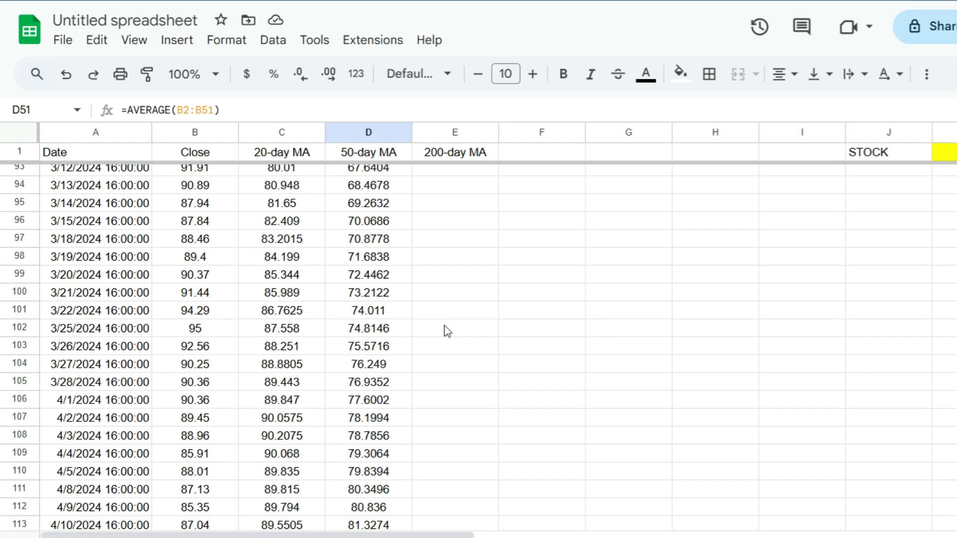
pyautogui.scroll(-12, 403, 352)
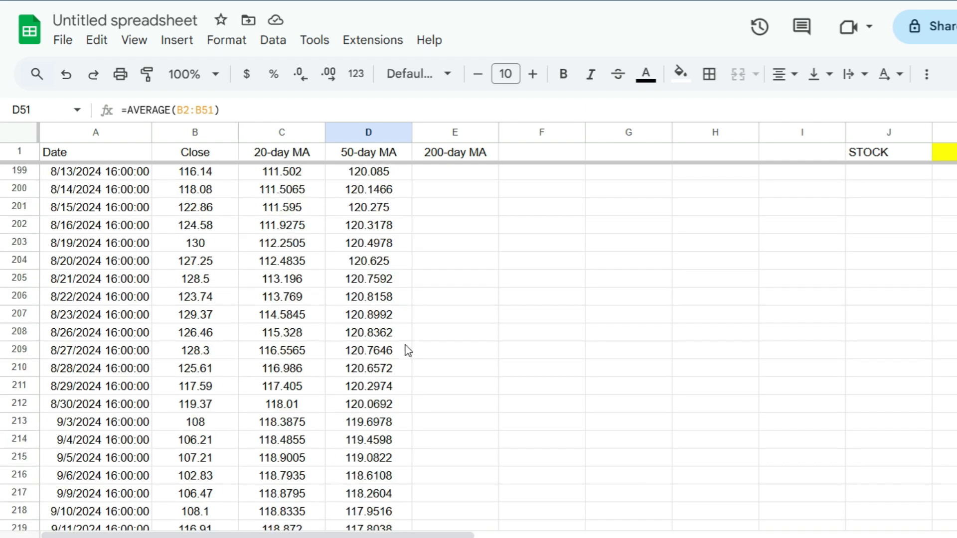
pyautogui.scroll(5, 404, 354)
pyautogui.scroll(-3, 416, 346)
pyautogui.click(433, 338)
pyautogui.press('Up')
pyautogui.press('Up')
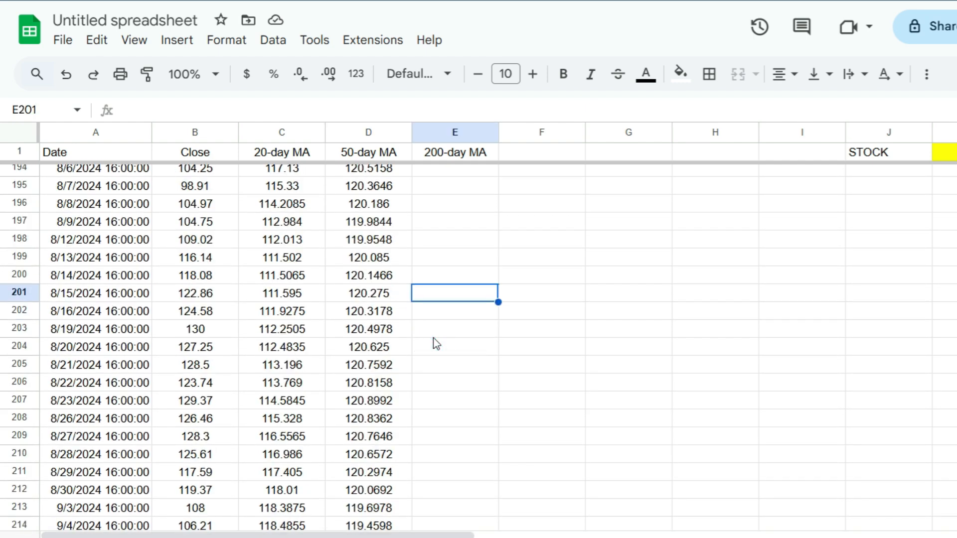
pyautogui.write('=average(')
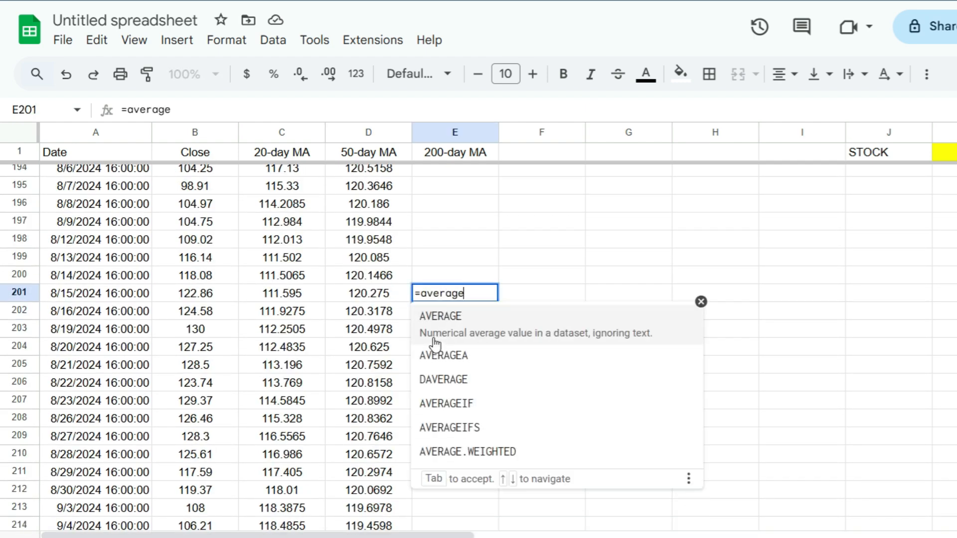
pyautogui.press('Left')
pyautogui.press('Left')
pyautogui.press('Left')
pyautogui.scroll(20, 434, 342)
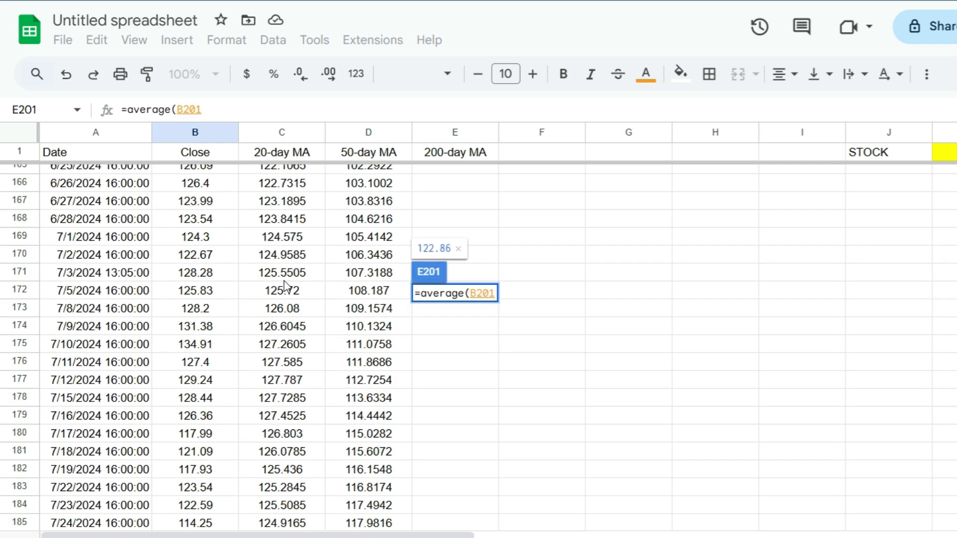
pyautogui.scroll(20, 281, 286)
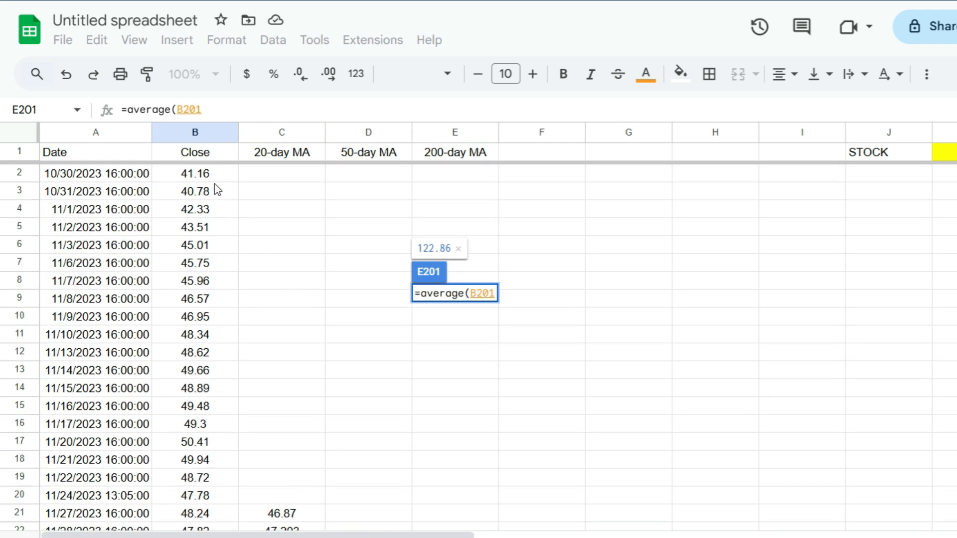
pyautogui.keyDown('shift'); pyautogui.click(208, 173); pyautogui.keyUp('shift')
pyautogui.press('Return')
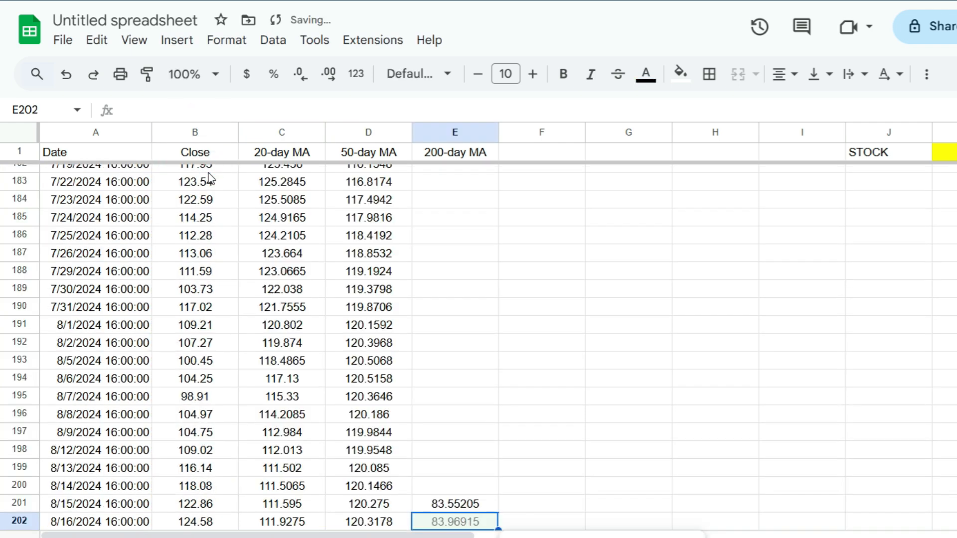
# - Fill the E201 average formula down the rest of the 200-day MA column and look over the results
pyautogui.click(476, 326)
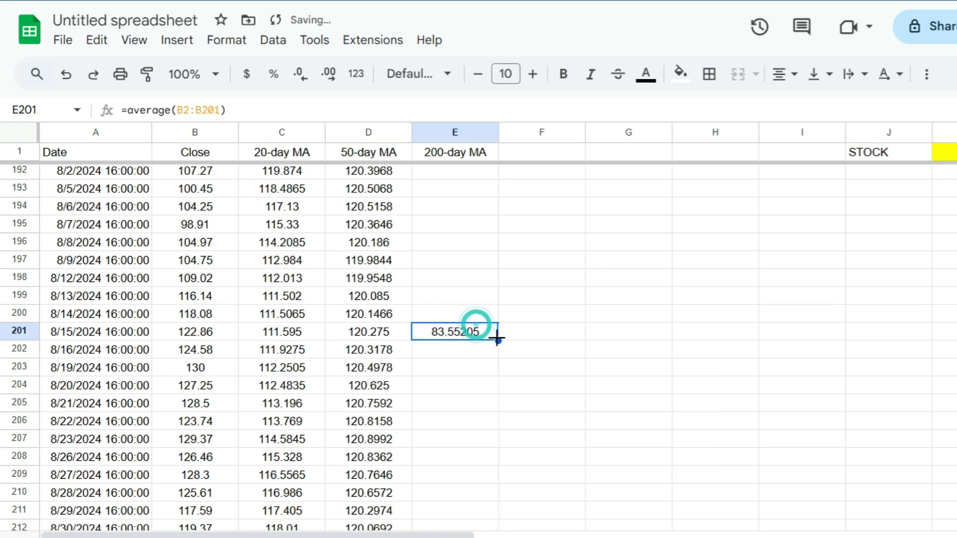
pyautogui.doubleClick(497, 339)
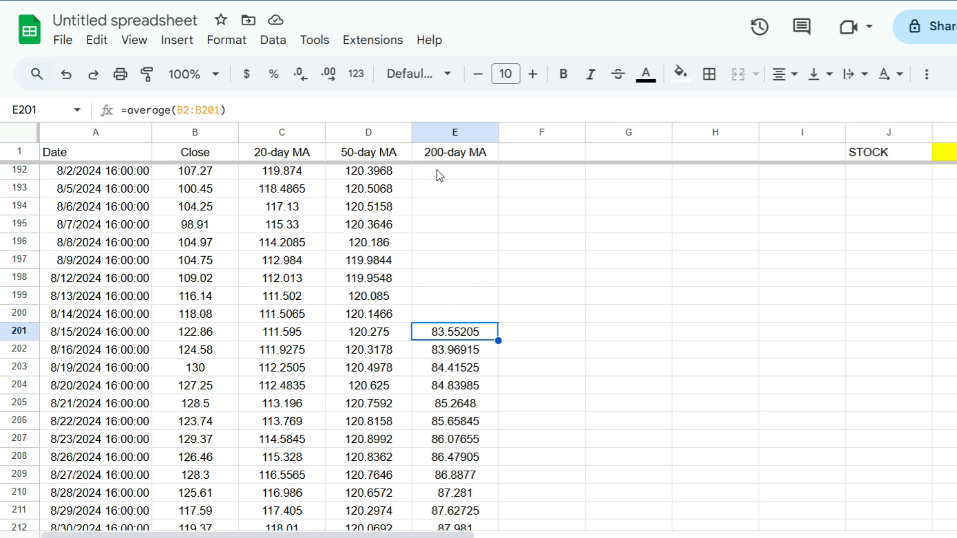
pyautogui.scroll(-15, 439, 249)
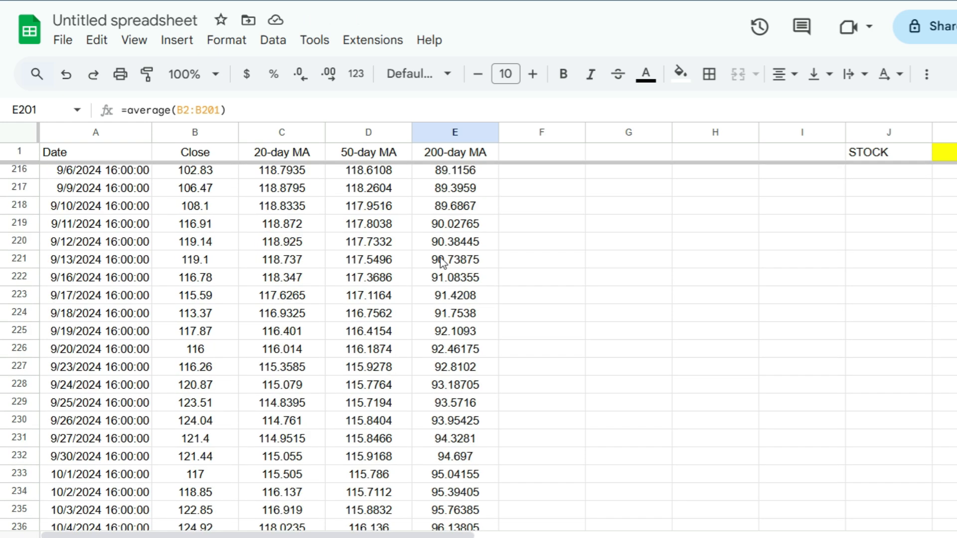
pyautogui.scroll(8, 473, 294)
pyautogui.scroll(-6, 479, 281)
pyautogui.scroll(6, 479, 283)
# - Format columns B through E as numbers with two decimal places
pyautogui.click(431, 131)
pyautogui.moveTo(431, 131); pyautogui.dragTo(172, 131)
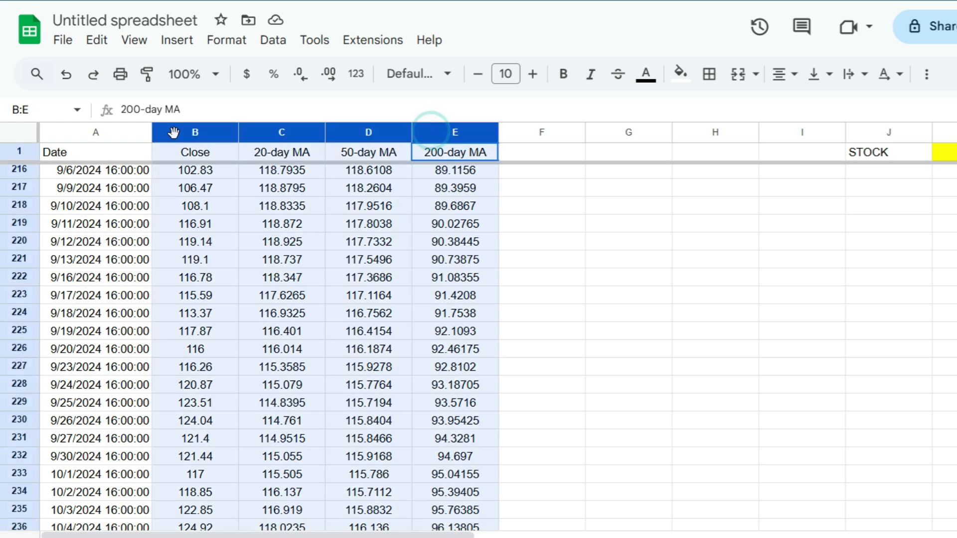
pyautogui.click(348, 73)
pyautogui.click(424, 176)
pyautogui.scroll(15, 418, 254)
pyautogui.moveTo(394, 227); pyautogui.dragTo(388, 240)
pyautogui.scroll(20, 387, 242)
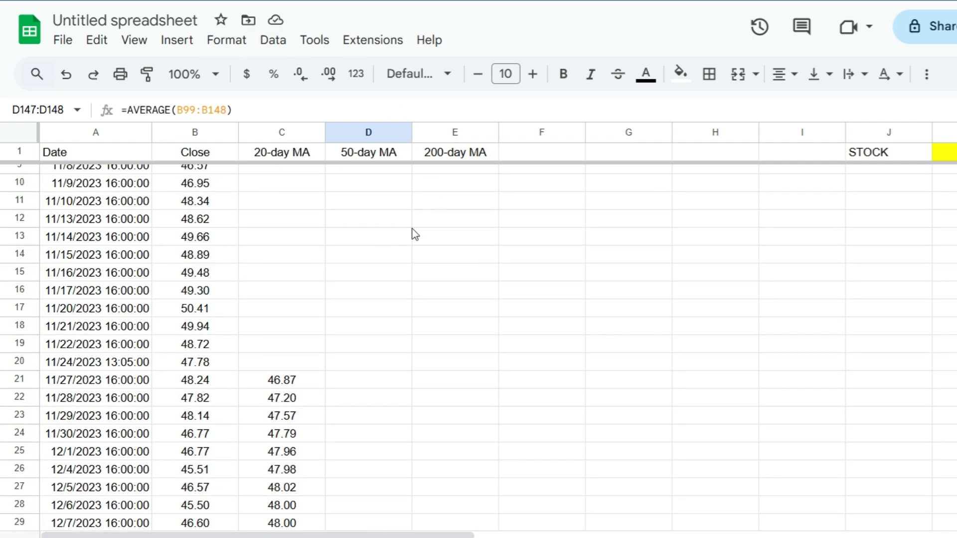
# - Enter the column header 20/50 in F1
pyautogui.click(509, 155)
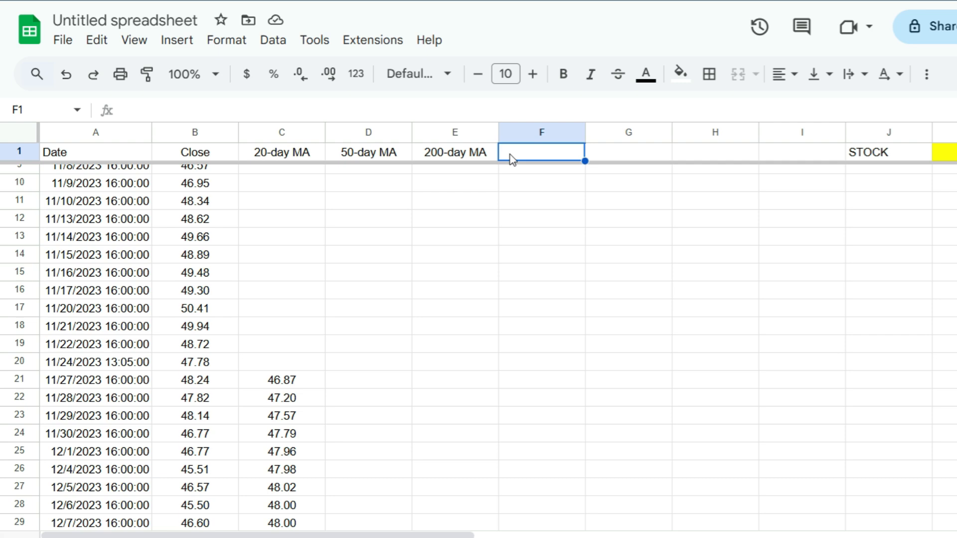
pyautogui.write('20/50')
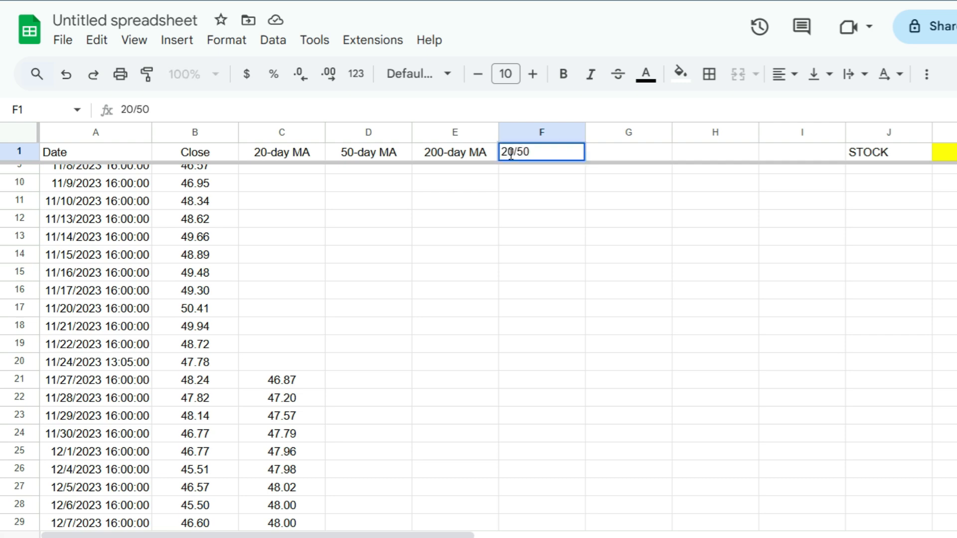
pyautogui.click(581, 270)
# - Enter =if(C51>D51,"20 over 50","20 below 50") in F51, the first row that has a 50-day average
pyautogui.scroll(-10, 579, 272)
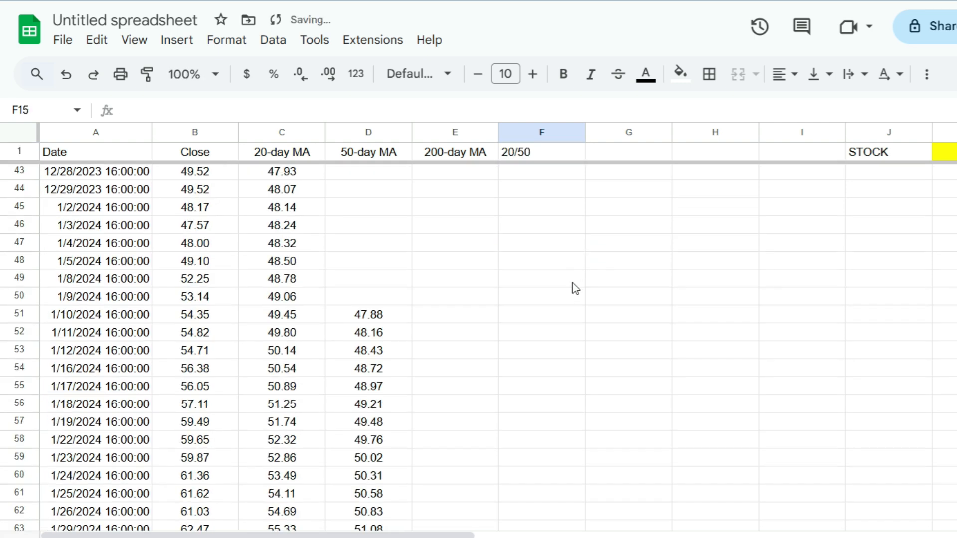
pyautogui.click(572, 314)
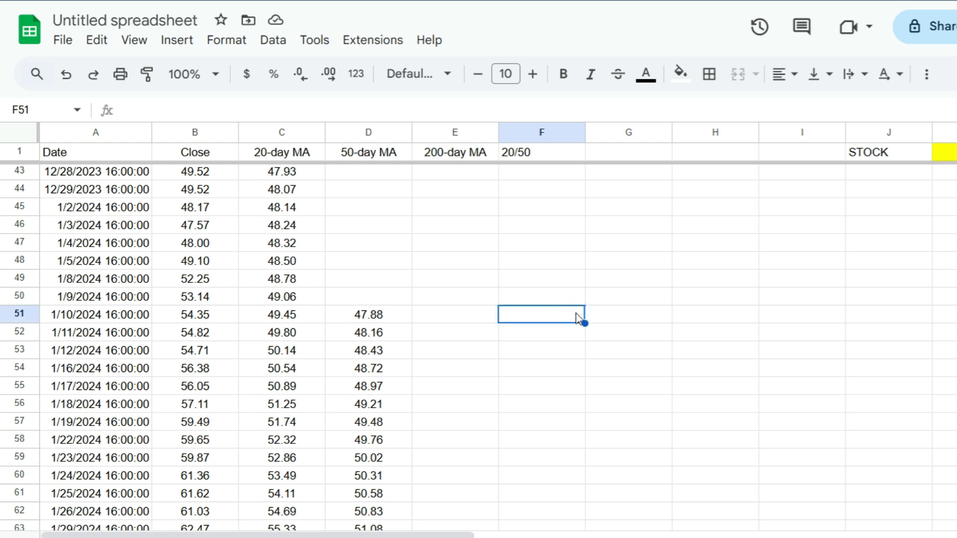
pyautogui.write('=if(')
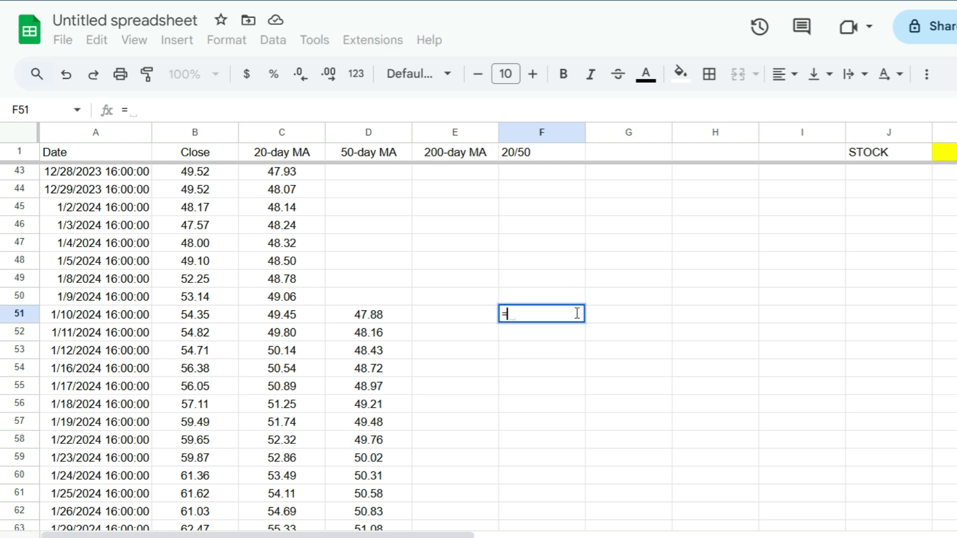
pyautogui.press('Left')
pyautogui.press('Left')
pyautogui.press('Left')
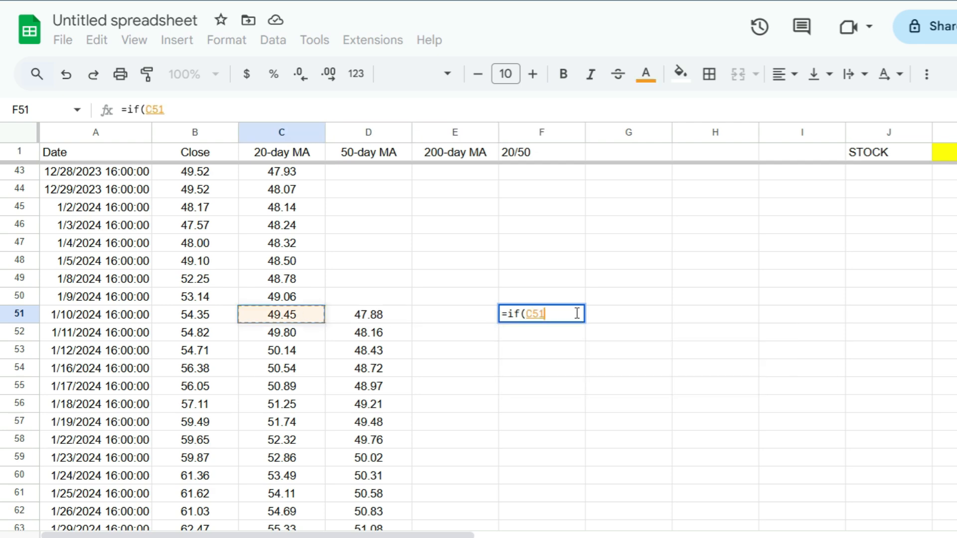
pyautogui.write('>')
pyautogui.press('Left')
pyautogui.press('Left')
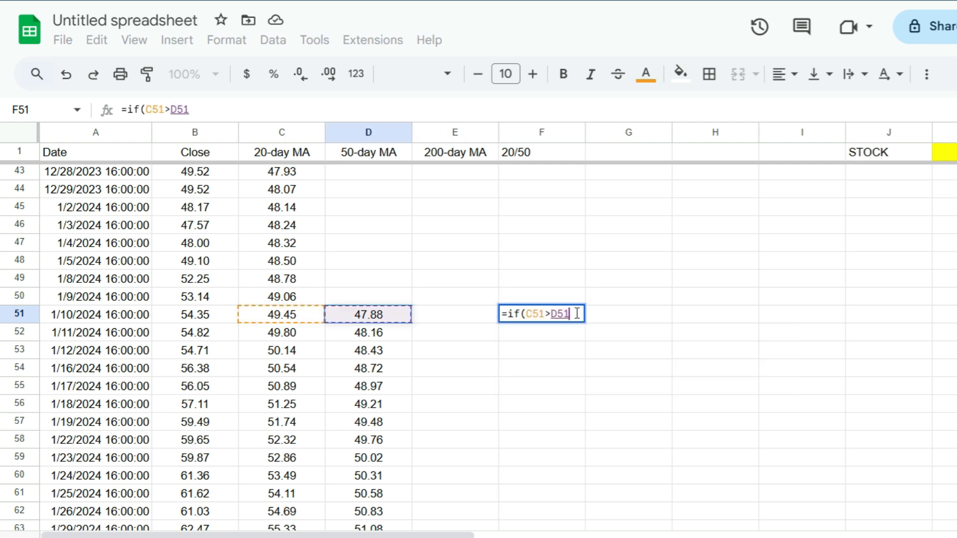
pyautogui.write(',"20')
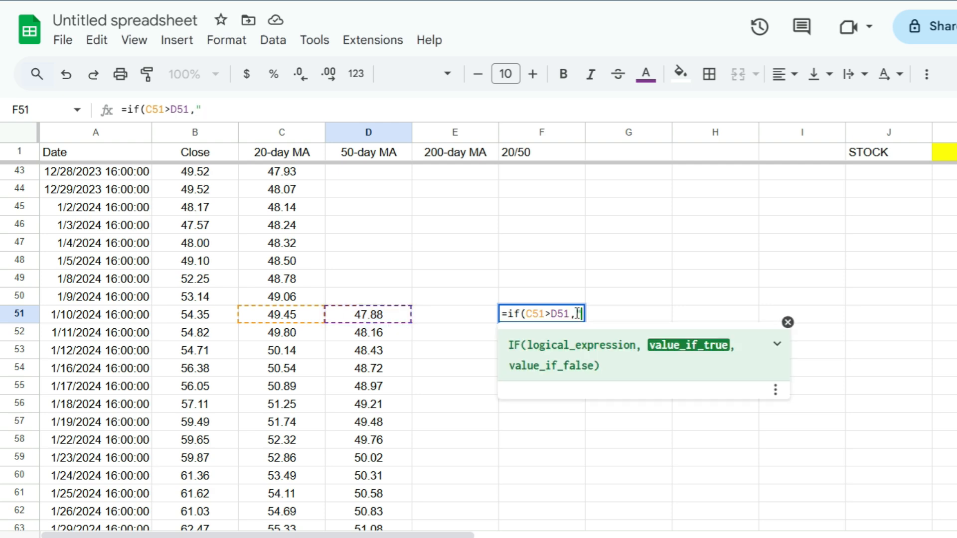
pyautogui.write(' over 50')
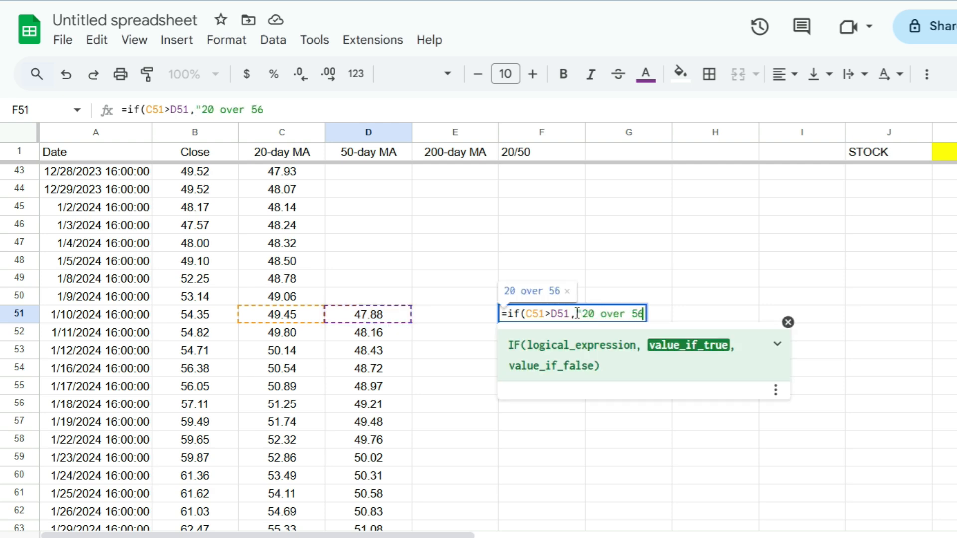
pyautogui.write('","')
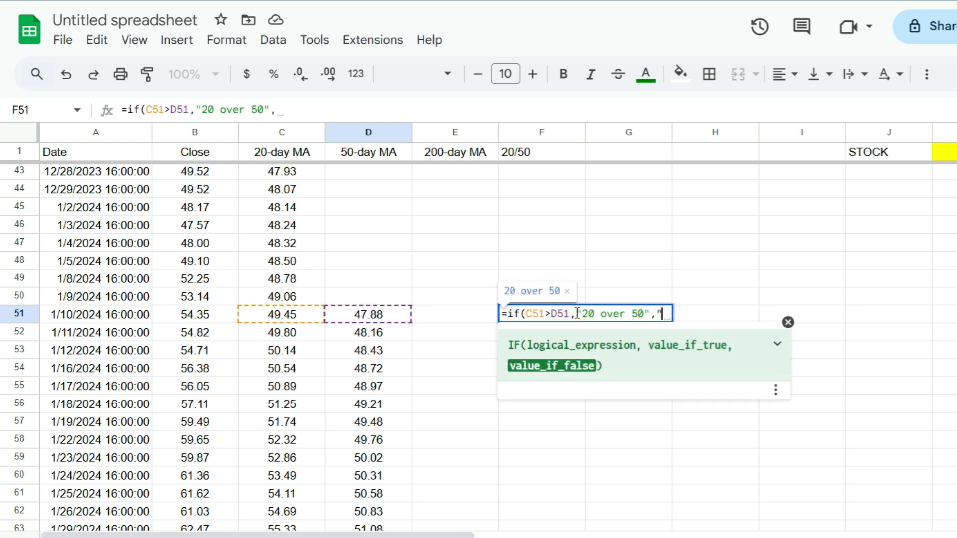
pyautogui.write('20 below 50")')
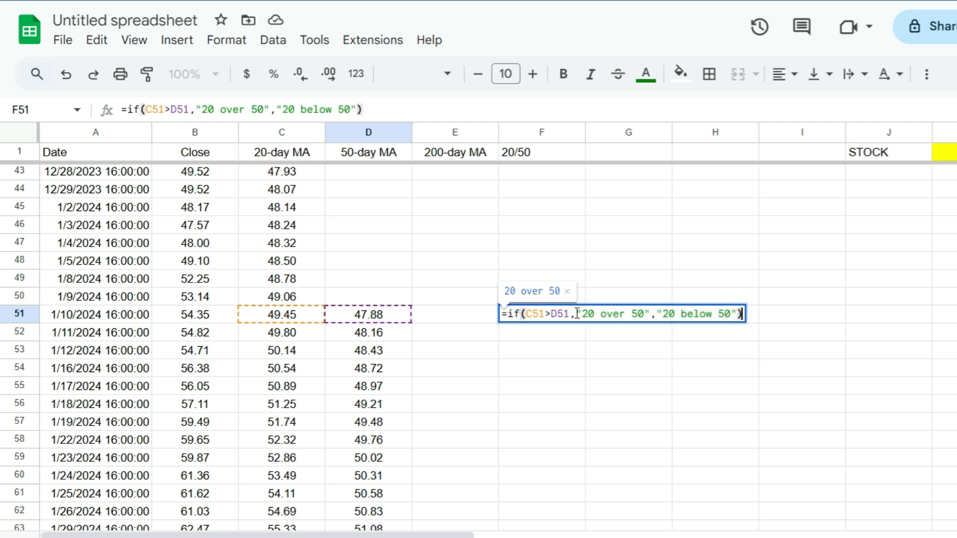
pyautogui.press('Return')
# - Fill the F51 IF formula down the 20/50 column through row 268
pyautogui.click(577, 314)
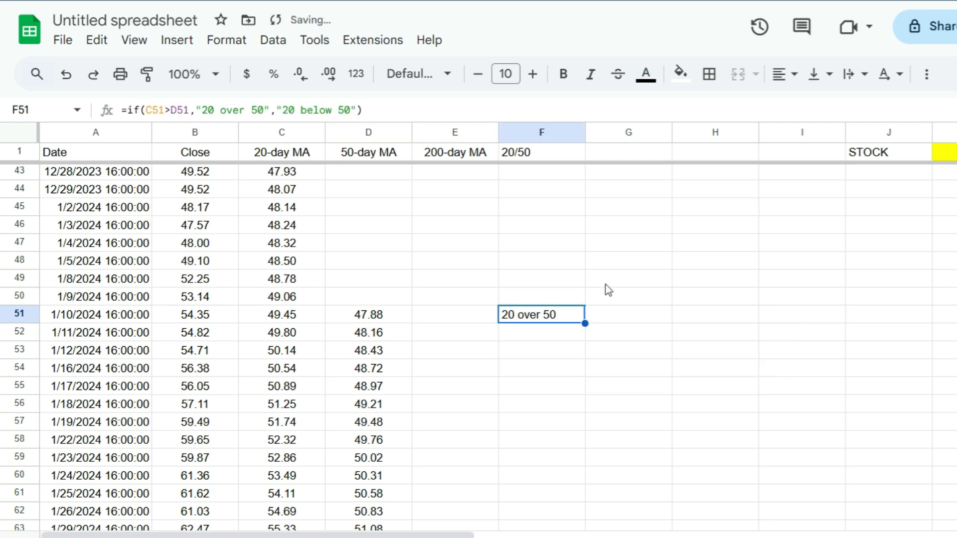
pyautogui.click(581, 323)
pyautogui.moveTo(585, 323); pyautogui.dragTo(548, 529)
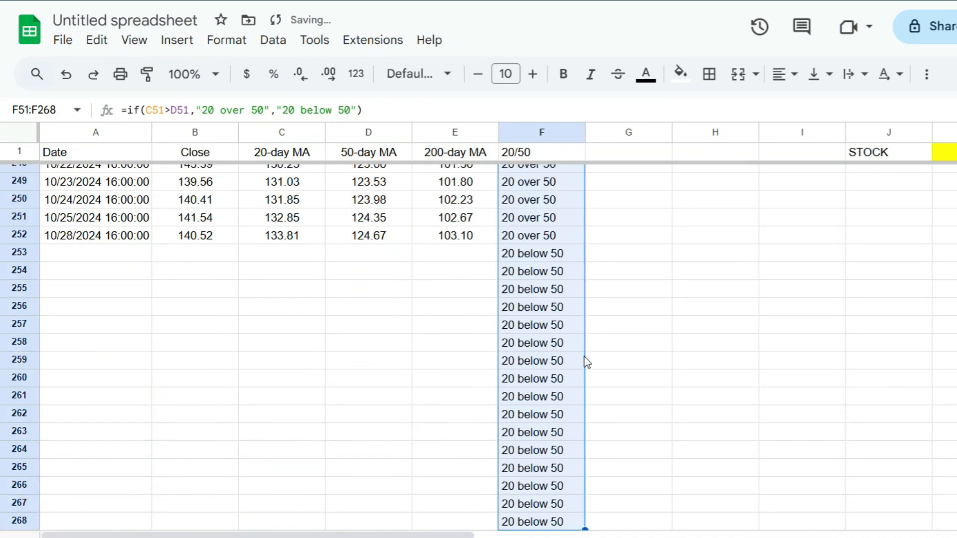
# - Clear the surplus 20/50 formulas in F253:F268 beyond the last dated row and look back over the column
pyautogui.click(565, 255)
pyautogui.scroll(-7, 548, 269)
pyautogui.scroll(3, 554, 309)
pyautogui.keyDown('shift'); pyautogui.click(557, 357); pyautogui.keyUp('shift')
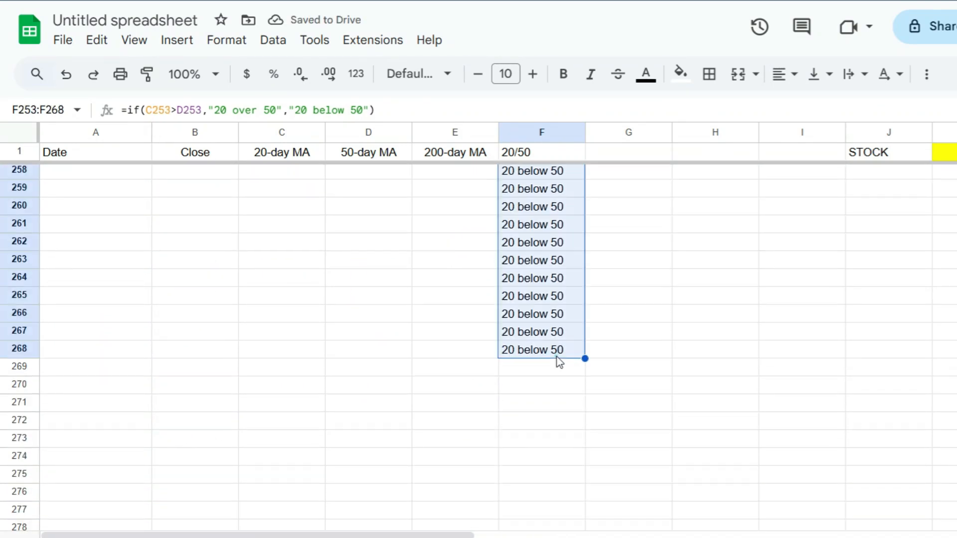
pyautogui.press('Delete')
pyautogui.scroll(6, 569, 349)
pyautogui.click(558, 321)
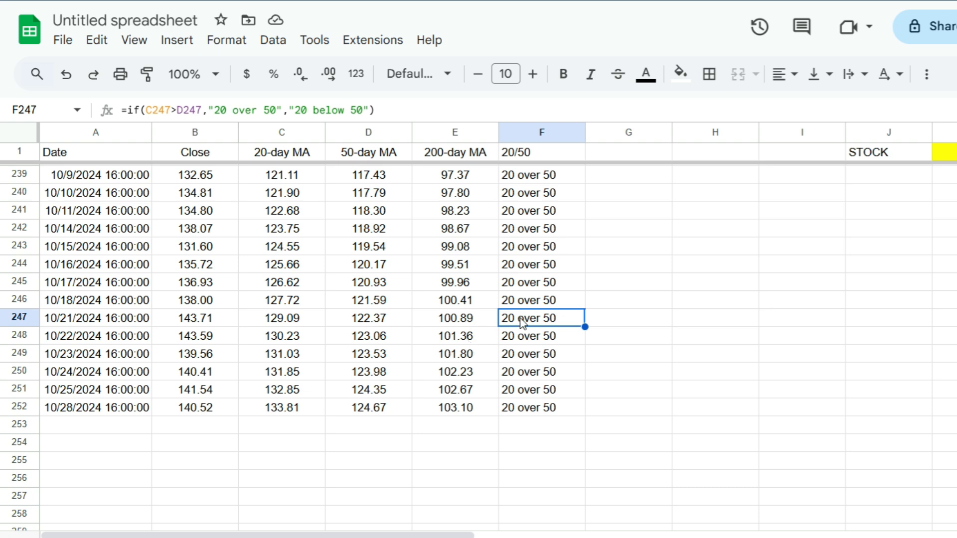
pyautogui.scroll(20, 573, 212)
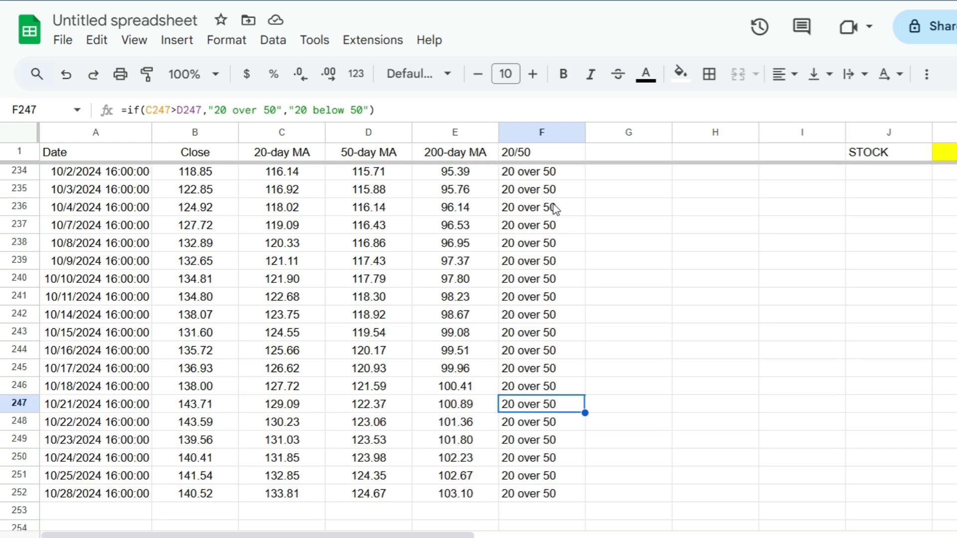
pyautogui.scroll(5, 552, 208)
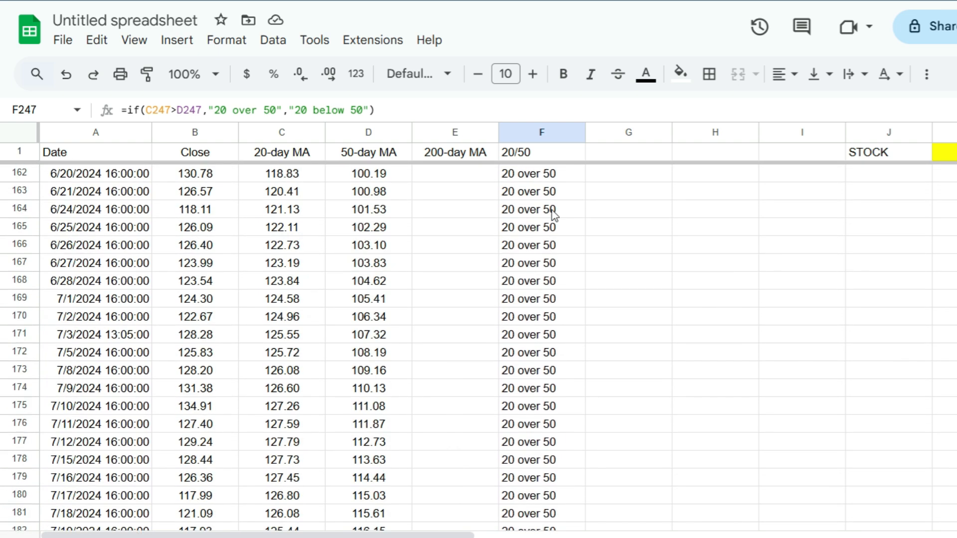
# - Enter the column header 50/200 in G1
pyautogui.click(610, 159)
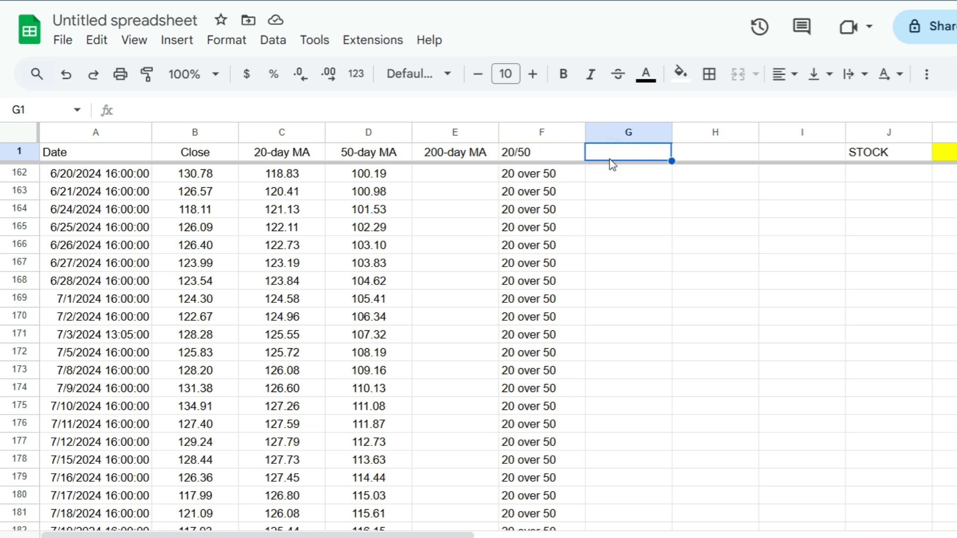
pyautogui.write('50/290')
pyautogui.press('BackSpace')
pyautogui.write('00')
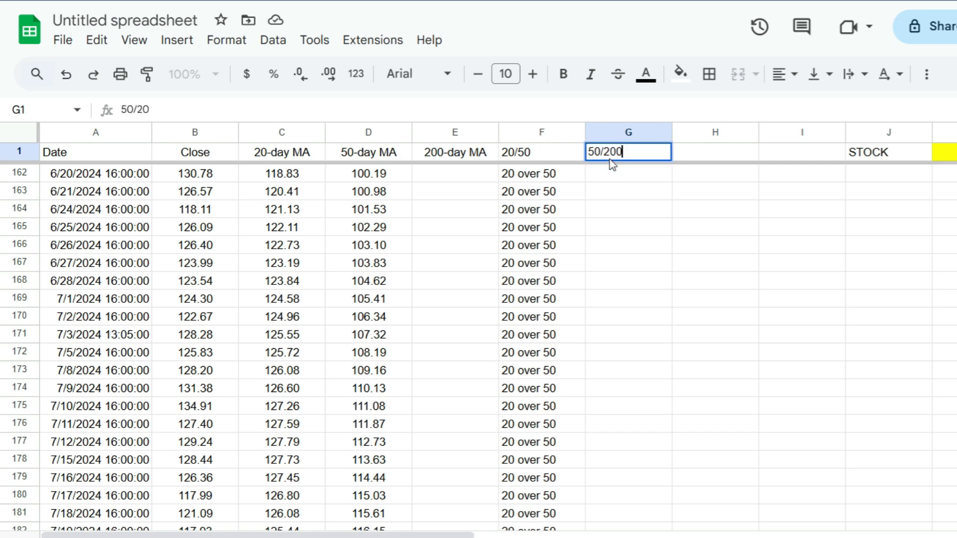
pyautogui.click(630, 247)
# - Begin a formula in G201, the first row with a 200-day average, with the comparison D201>E201
pyautogui.scroll(-15, 624, 259)
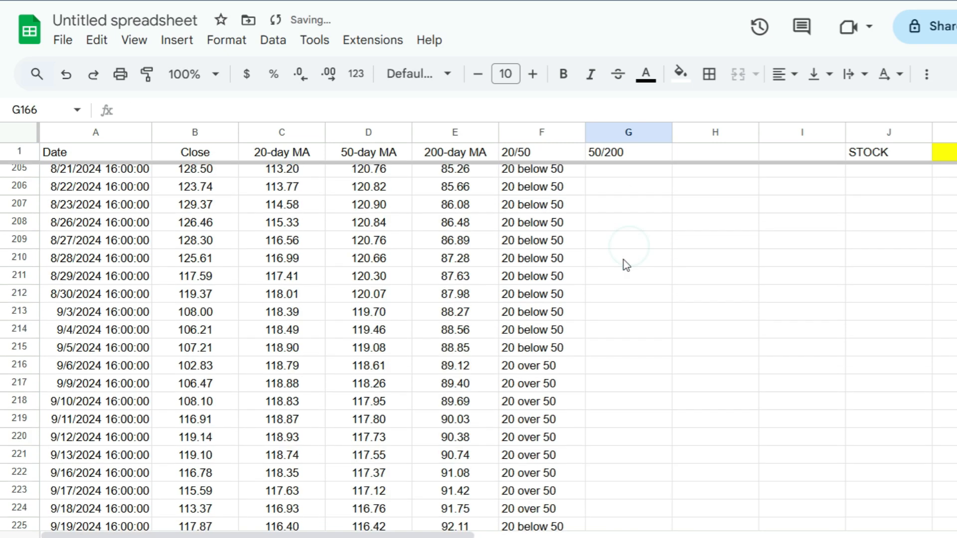
pyautogui.scroll(-6, 624, 272)
pyautogui.scroll(4, 620, 267)
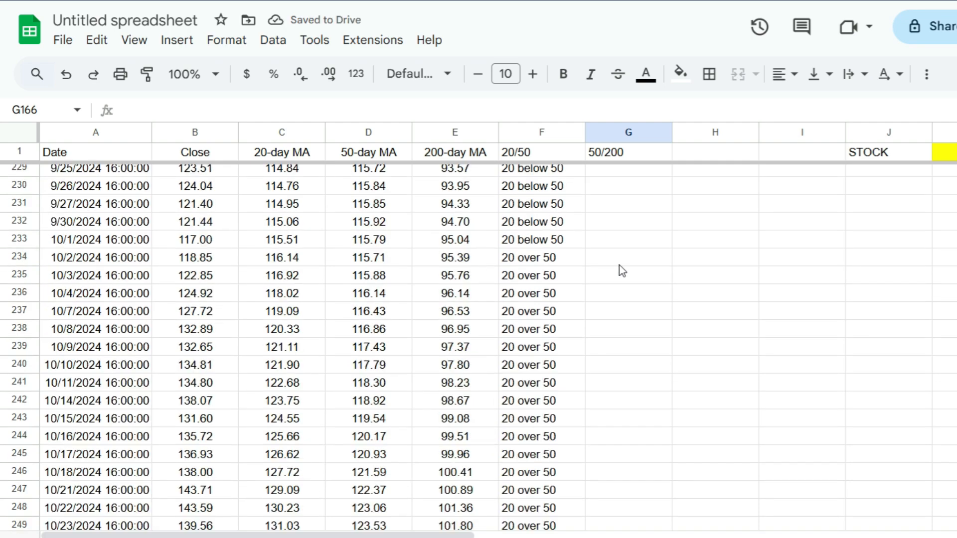
pyautogui.scroll(4, 619, 265)
pyautogui.scroll(8, 621, 271)
pyautogui.scroll(-3, 610, 372)
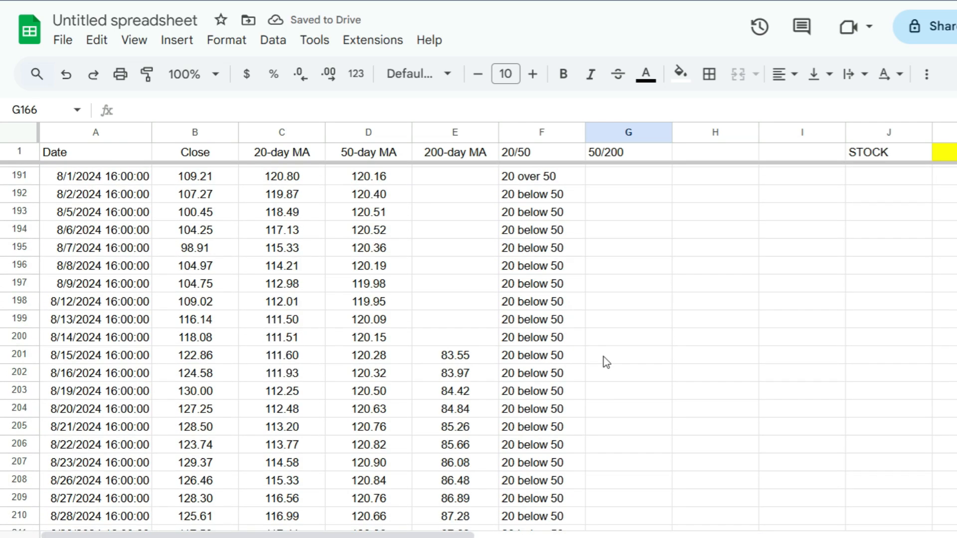
pyautogui.click(609, 356)
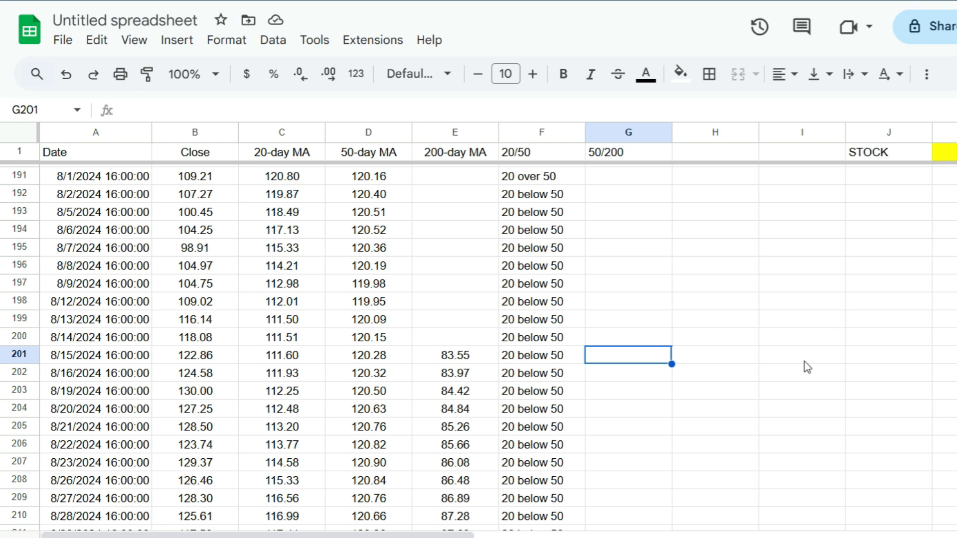
pyautogui.click(668, 364)
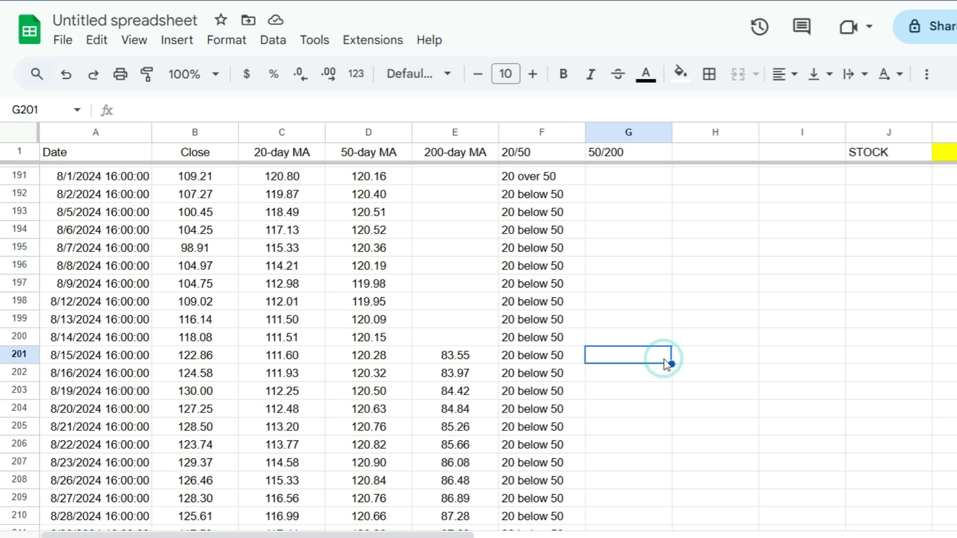
pyautogui.write('=')
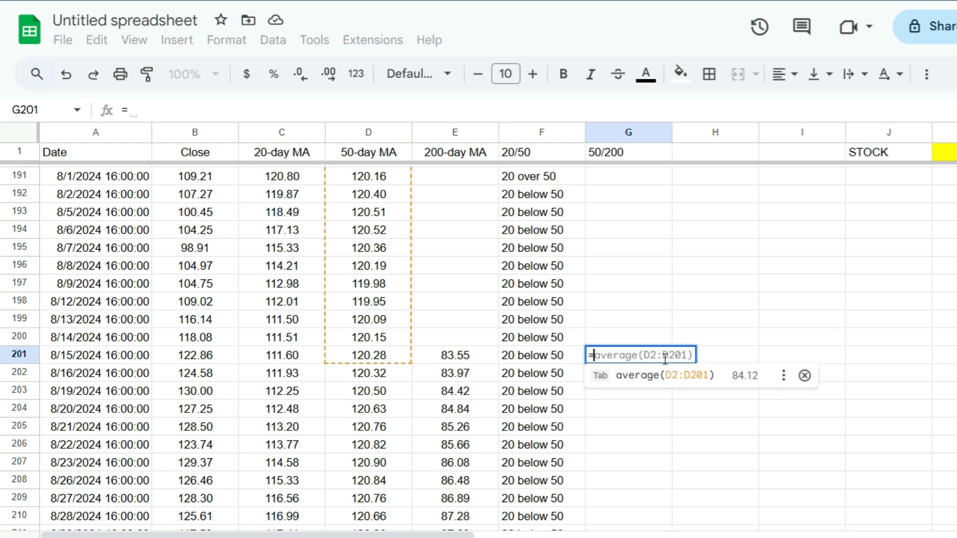
pyautogui.press('Left')
pyautogui.press('Left')
pyautogui.press('Left')
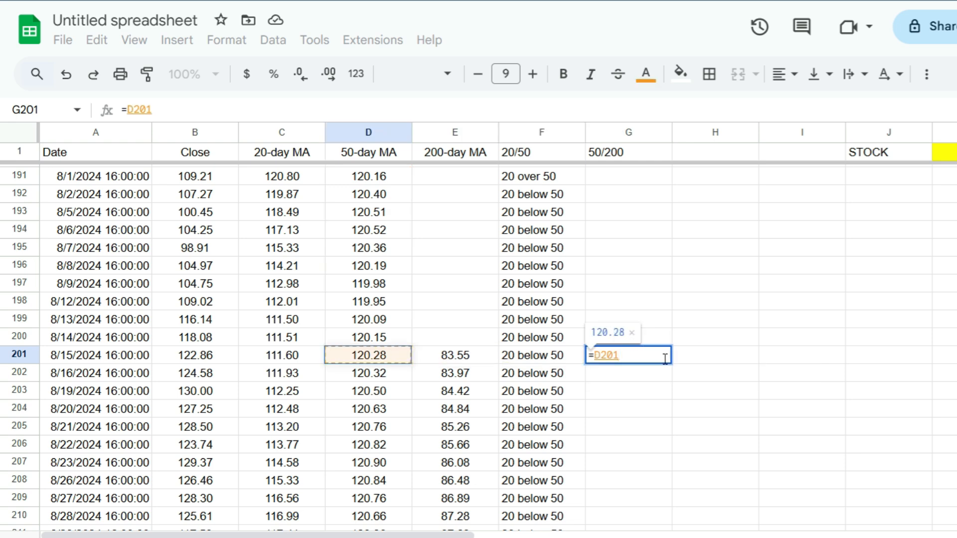
pyautogui.write('>')
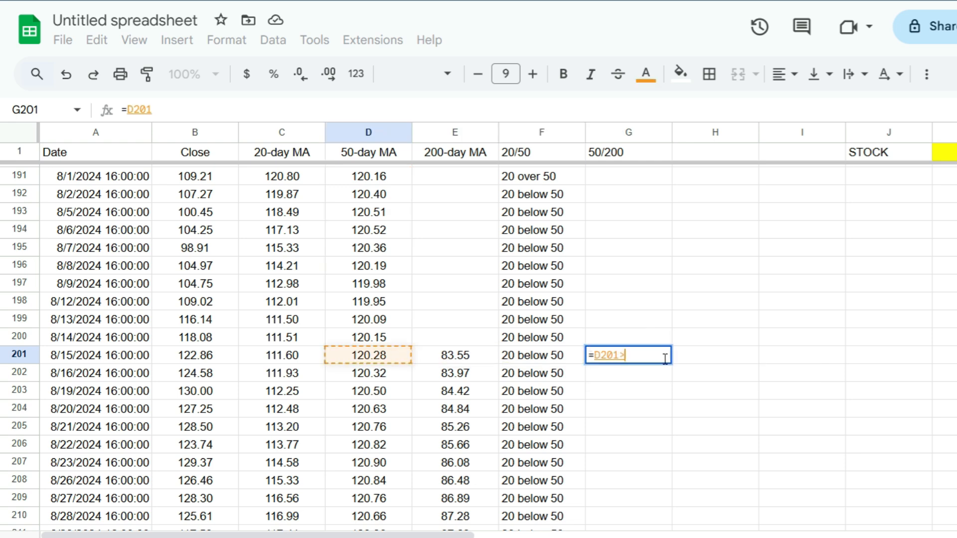
pyautogui.click(486, 353)
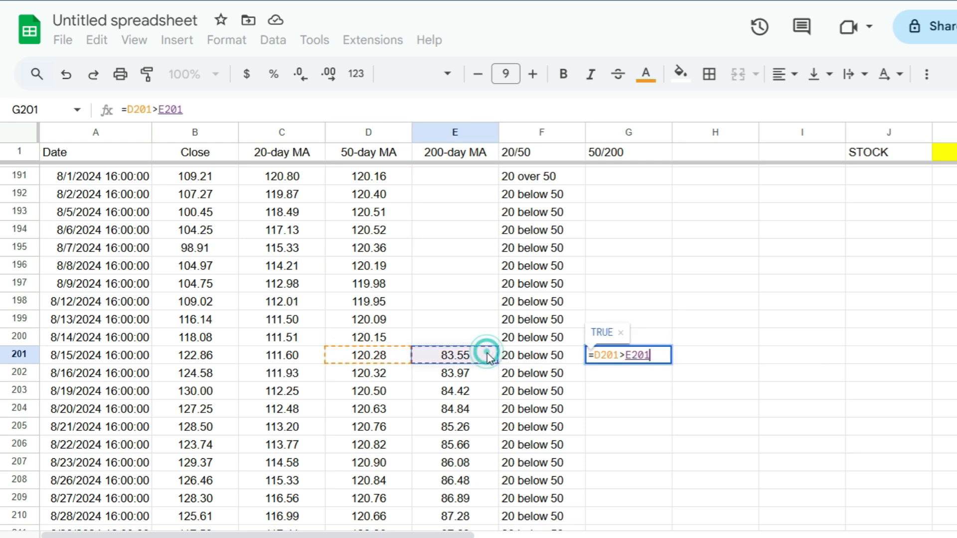
# - Complete the G201 formula as =if(D201>E201,"50 over 200","50 under 200")
pyautogui.write(',')
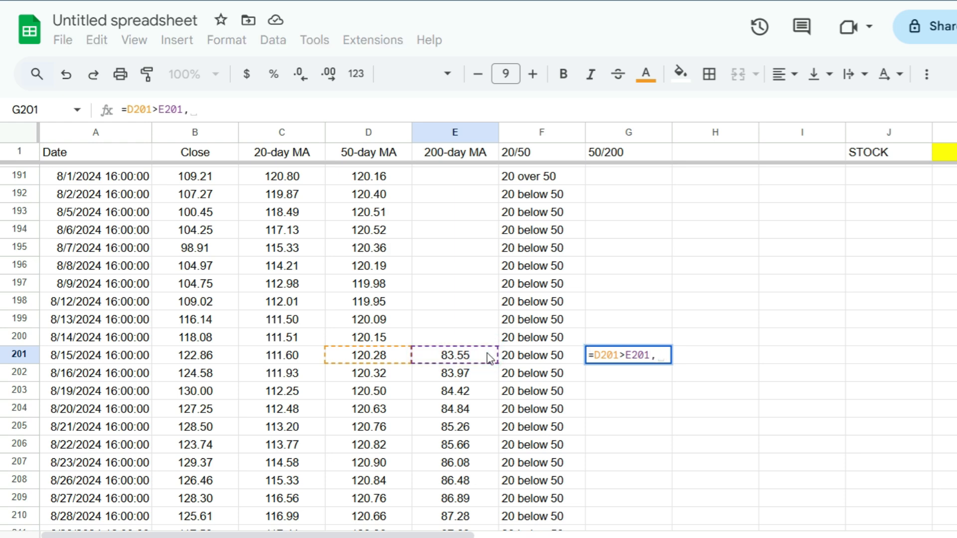
pyautogui.write('"50 over ')
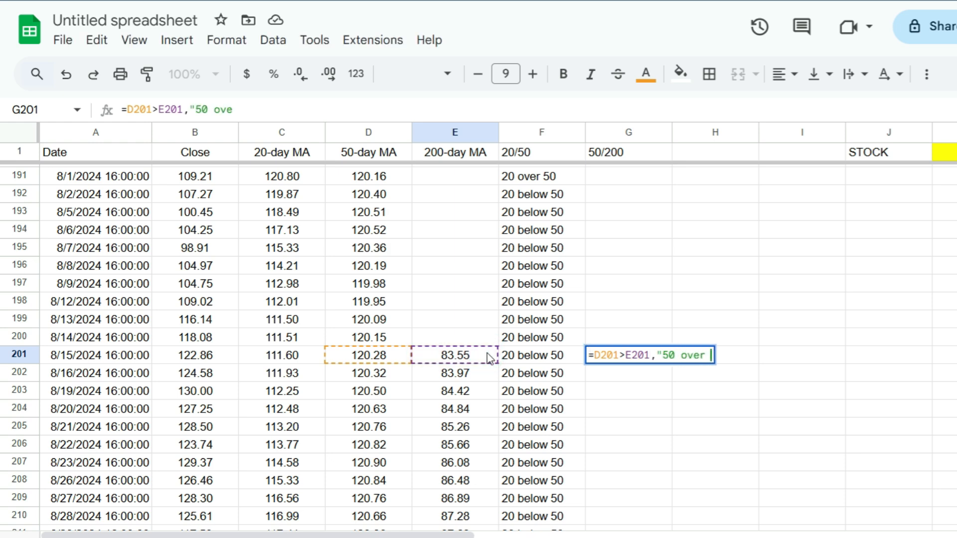
pyautogui.write('200","5')
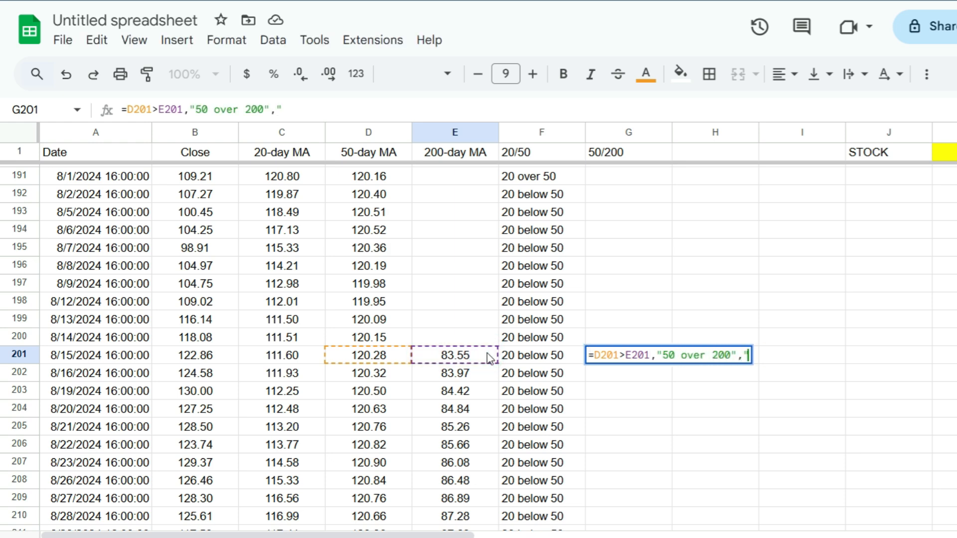
pyautogui.write('0 under 200')
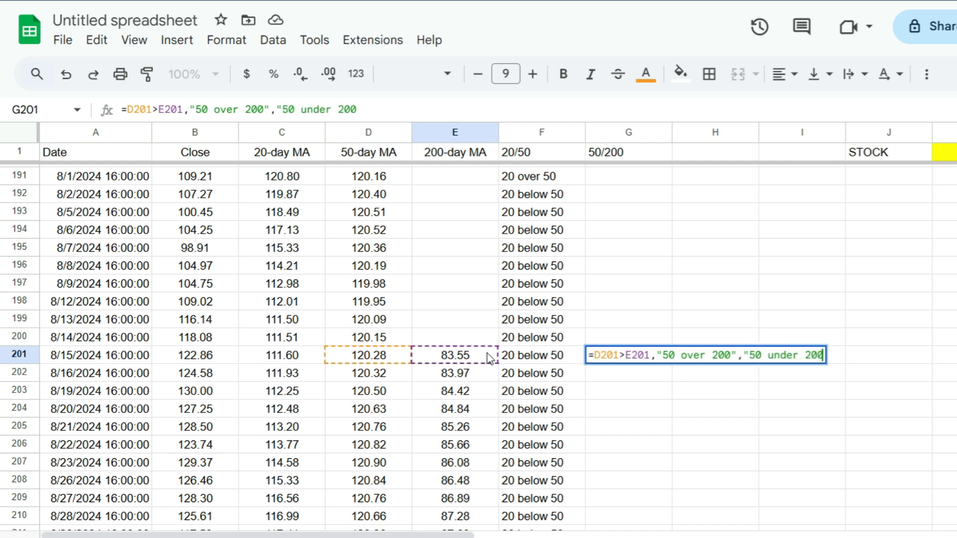
pyautogui.write('")')
pyautogui.press('Return')
pyautogui.press('Return')
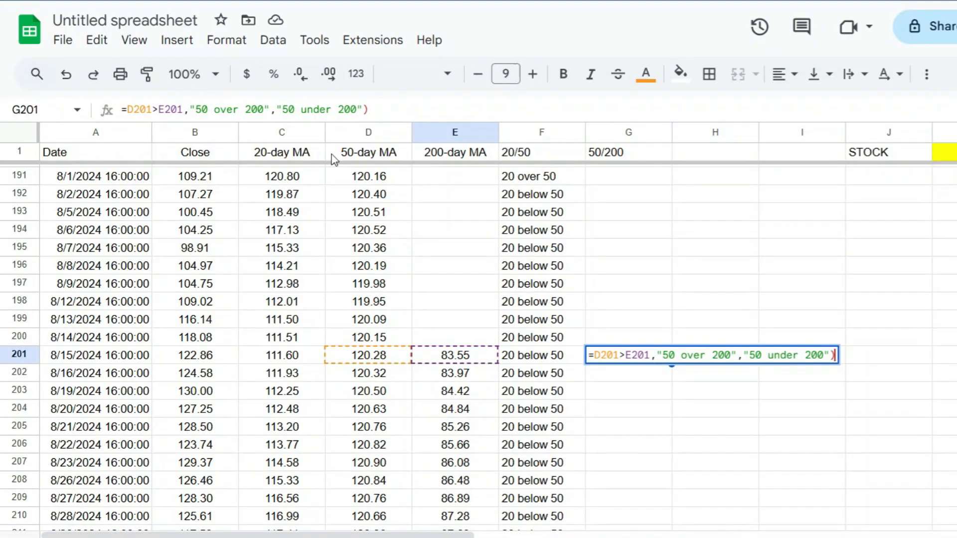
pyautogui.click(127, 109)
pyautogui.write('if(')
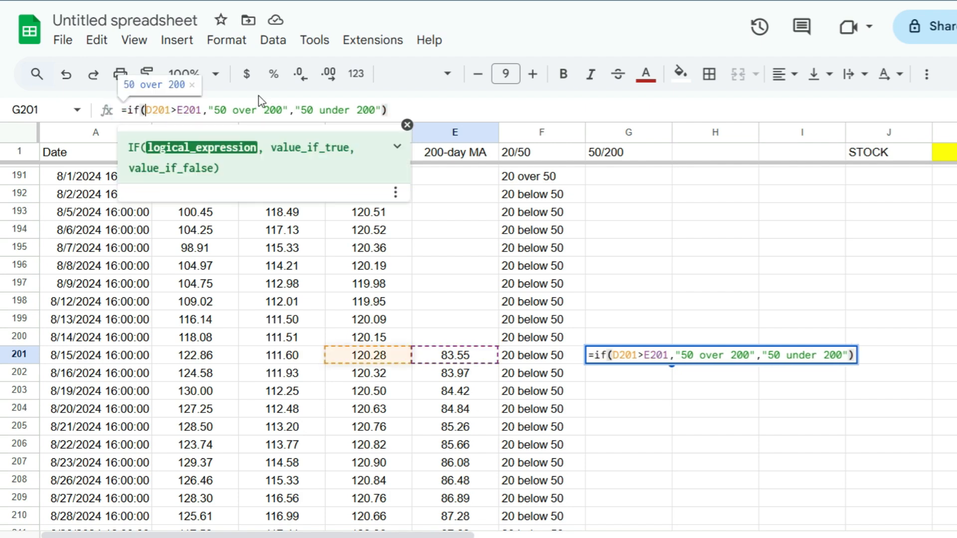
pyautogui.press('Return')
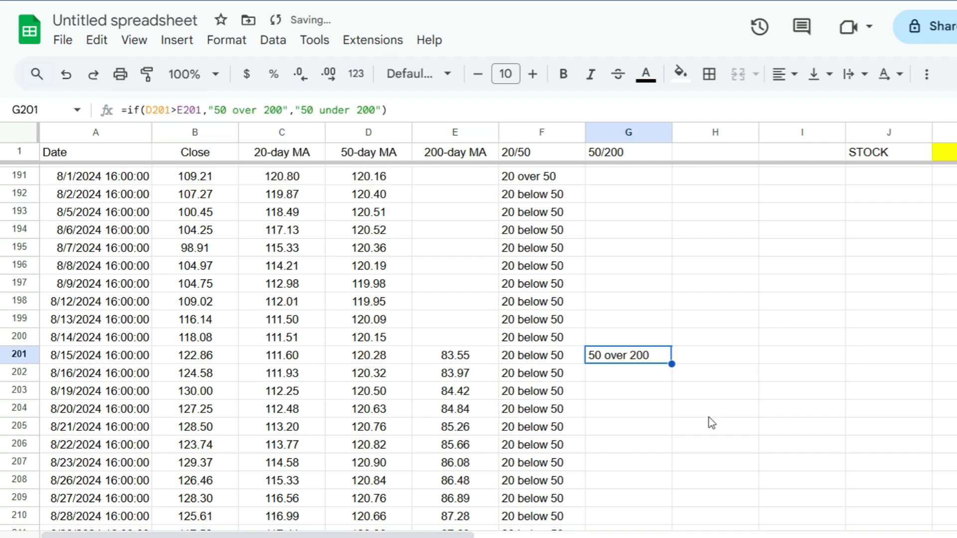
# - Check the D201 and E201 averages, and fill the G201 IF formula down the 50/200 column to row 252
pyautogui.click(372, 355)
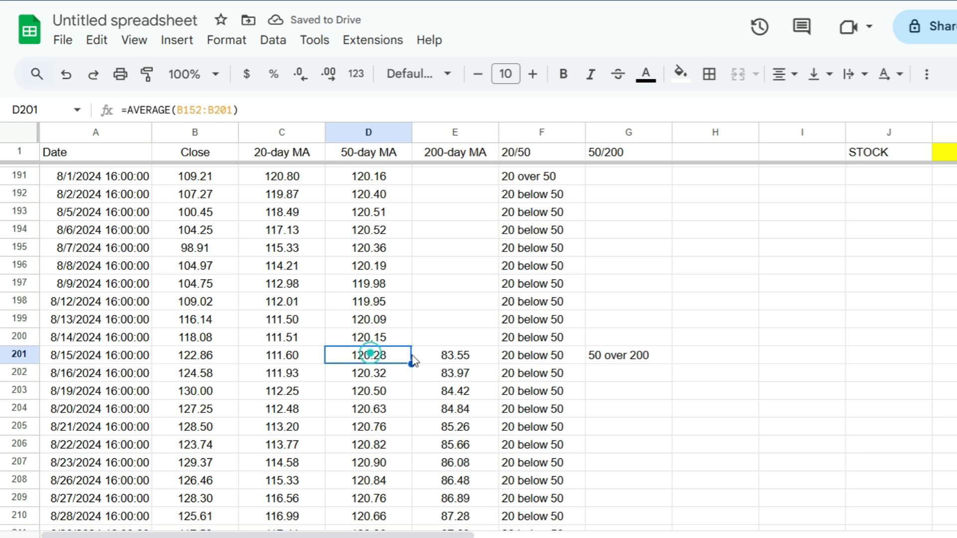
pyautogui.click(441, 354)
pyautogui.click(639, 354)
pyautogui.moveTo(669, 365)
pyautogui.mouseDown()
pyautogui.moveTo(671, 536)
pyautogui.moveTo(664, 401)
pyautogui.moveTo(675, 380)
pyautogui.mouseUp()
pyautogui.click(647, 274)
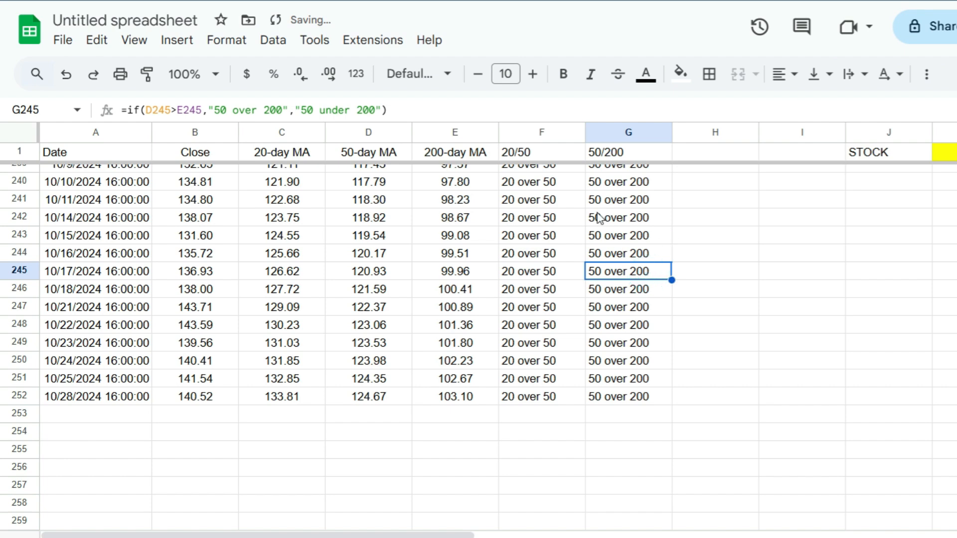
# - Center-align the contents of the 20/50 and 50/200 columns, F and G
pyautogui.click(546, 132)
pyautogui.keyDown('shift'); pyautogui.click(612, 132); pyautogui.keyUp('shift')
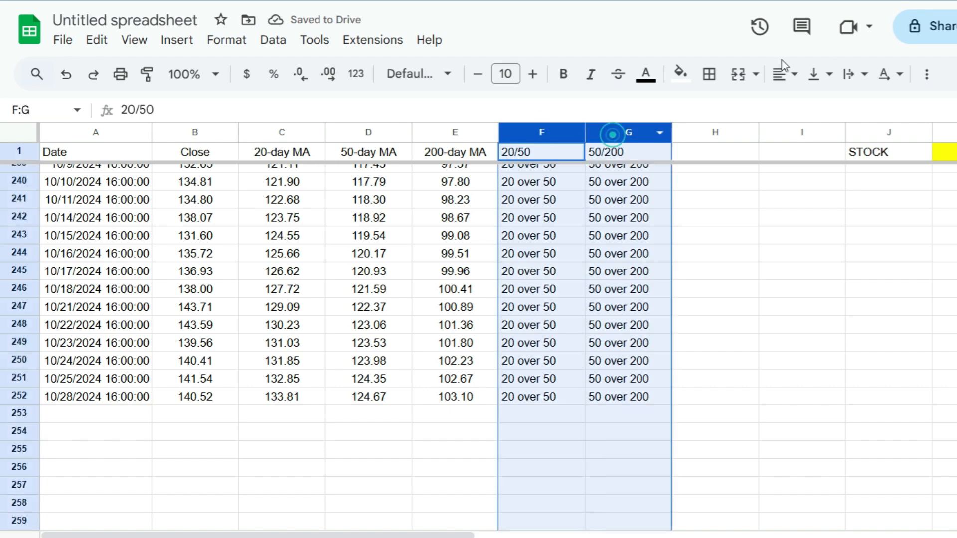
pyautogui.click(784, 75)
pyautogui.click(812, 107)
pyautogui.click(627, 236)
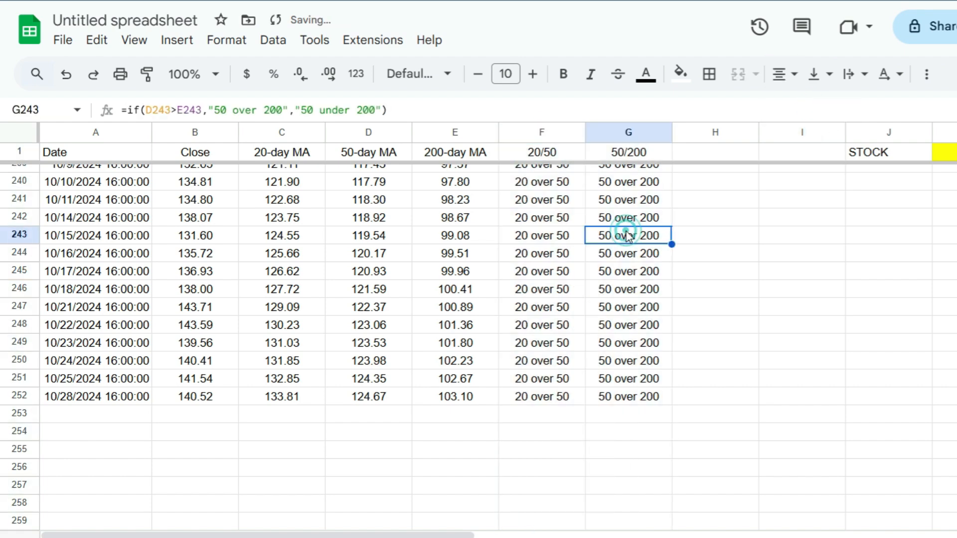
# - Enter the column header Crossover in H1
pyautogui.click(725, 155)
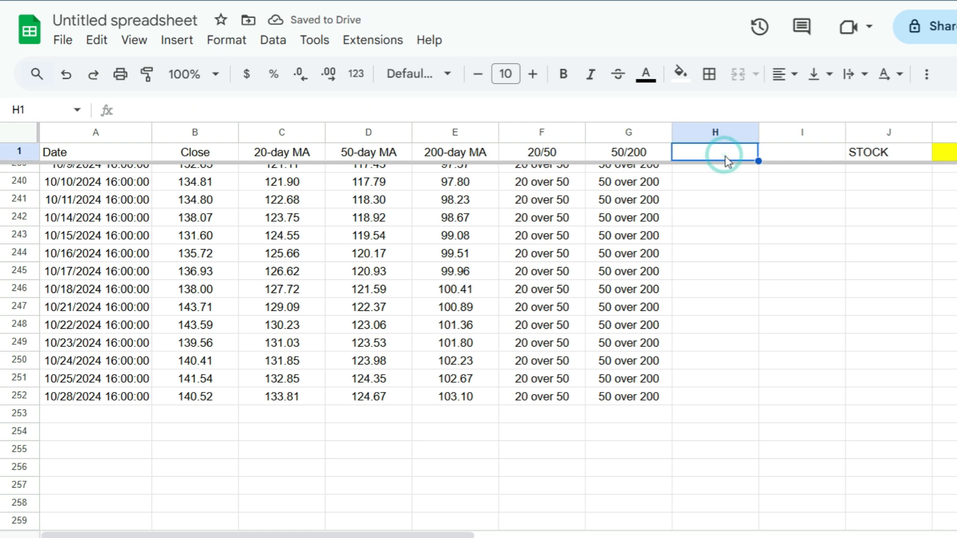
pyautogui.write('Crossover')
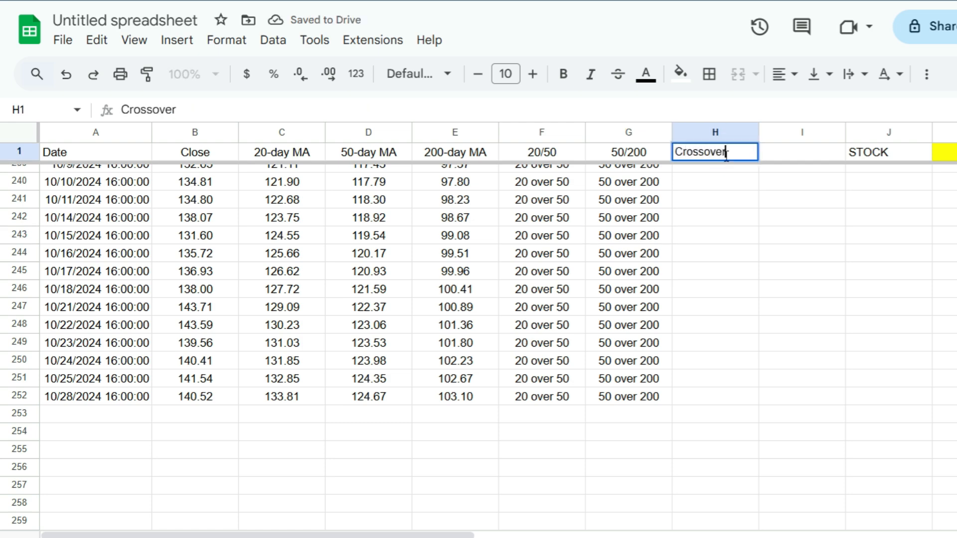
pyautogui.press('Return')
# - Begin a formula in H52 as =if(and(F52=F51, to compare the 20/50 status with the previous row
pyautogui.scroll(-14, 745, 238)
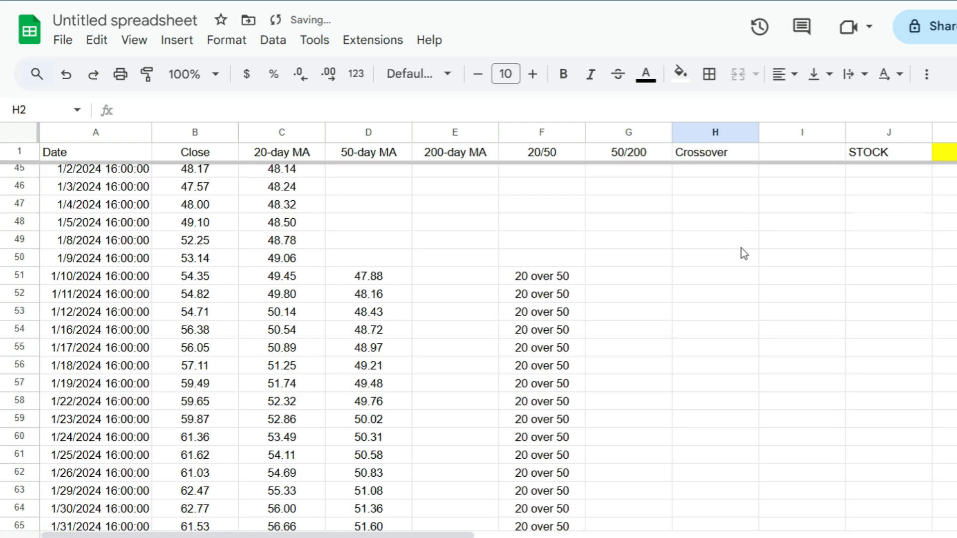
pyautogui.scroll(-5, 745, 254)
pyautogui.scroll(3, 744, 258)
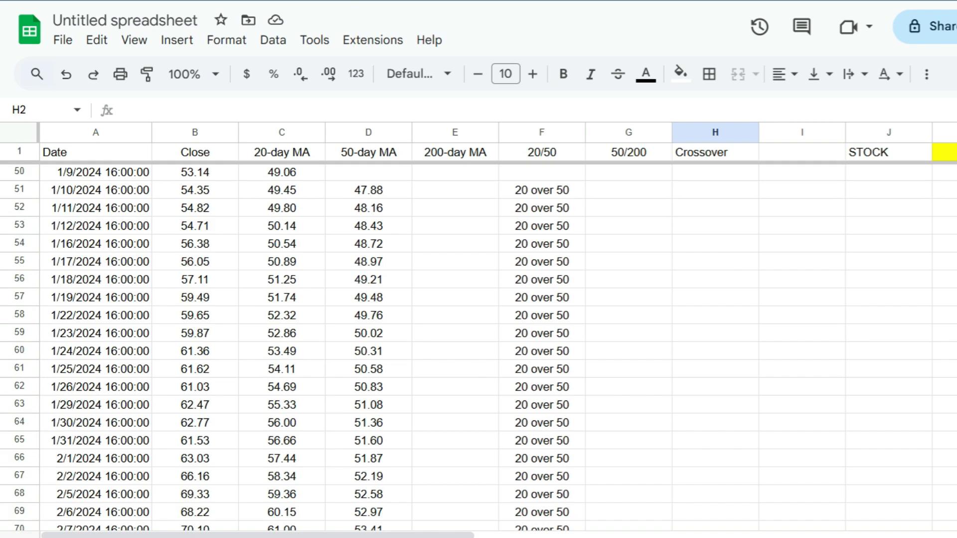
pyautogui.click(750, 208)
pyautogui.scroll(2, 772, 241)
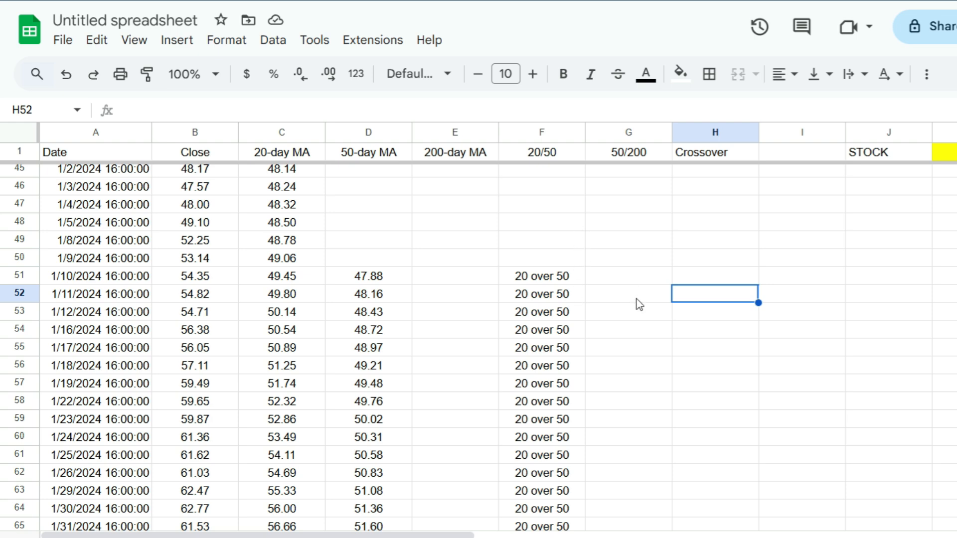
pyautogui.click(694, 278)
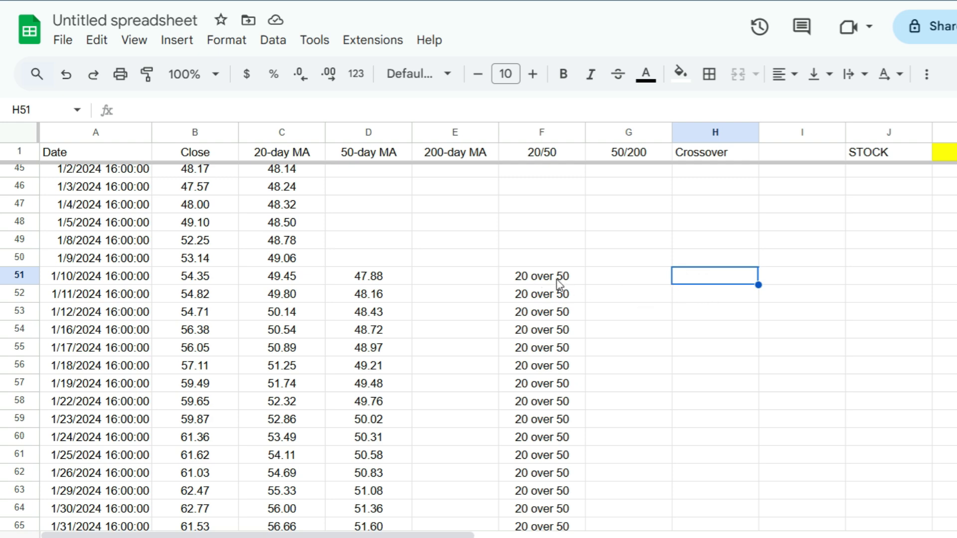
pyautogui.click(703, 299)
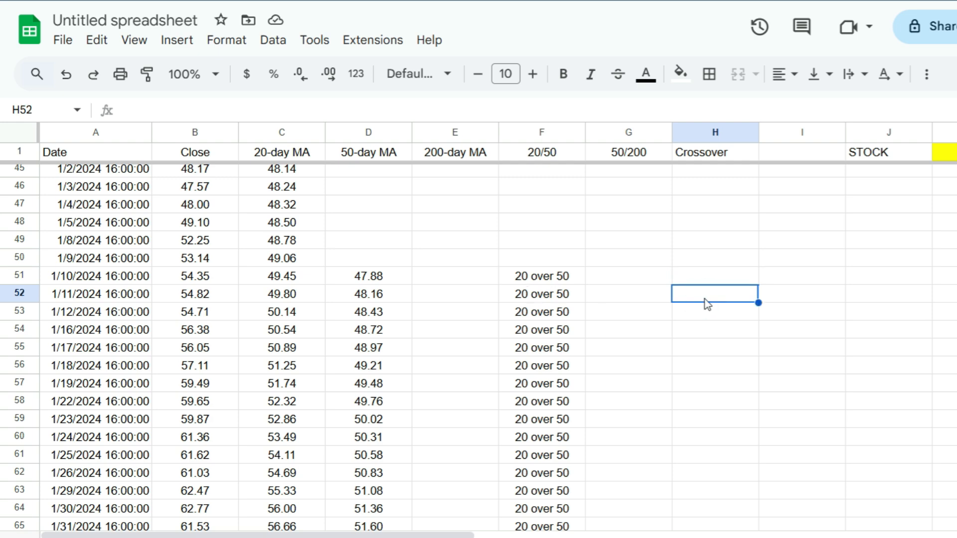
pyautogui.write('i')
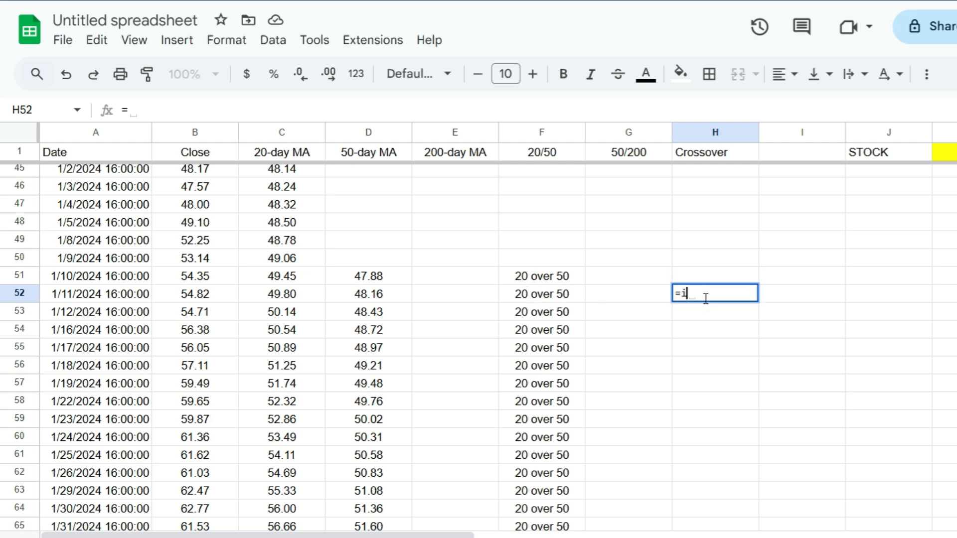
pyautogui.write('f(and(')
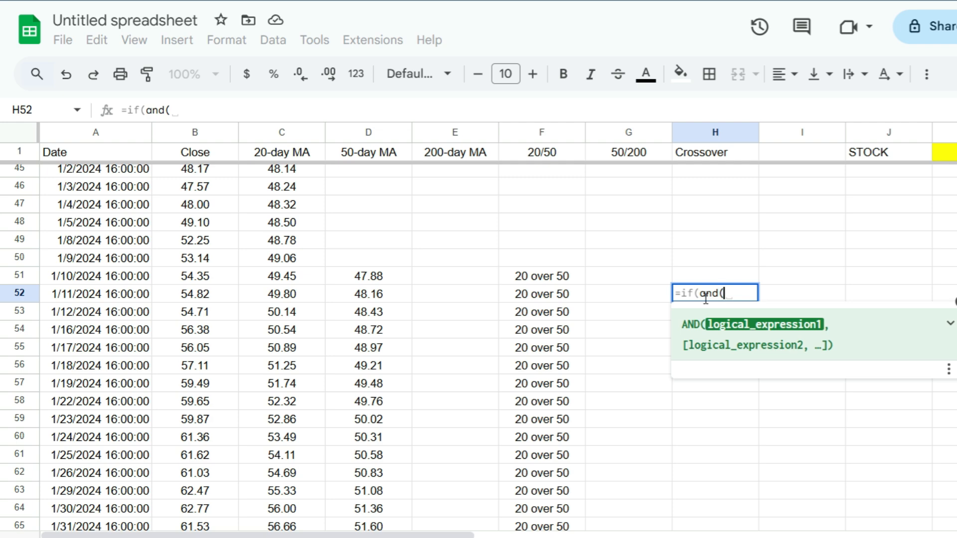
pyautogui.click(553, 294)
pyautogui.write('=')
pyautogui.click(558, 278)
pyautogui.write(',')
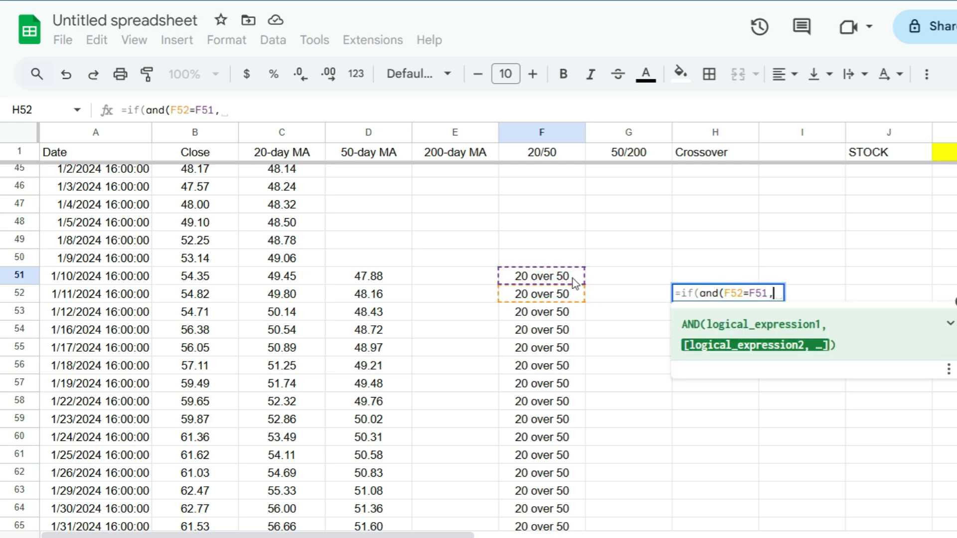
# - Add G52=G51 as the second AND condition in the H52 formula and return "" when both statuses match
pyautogui.click(629, 299)
pyautogui.write('=')
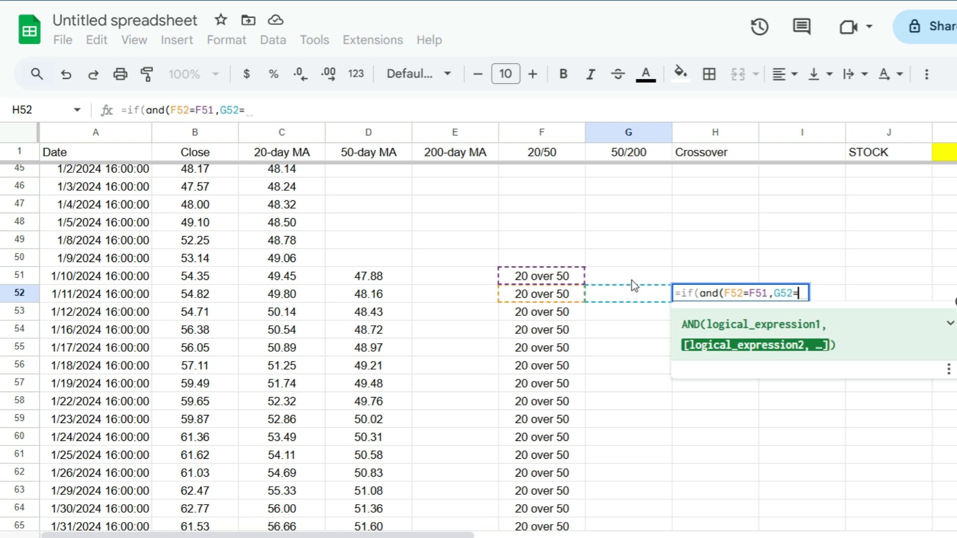
pyautogui.click(627, 276)
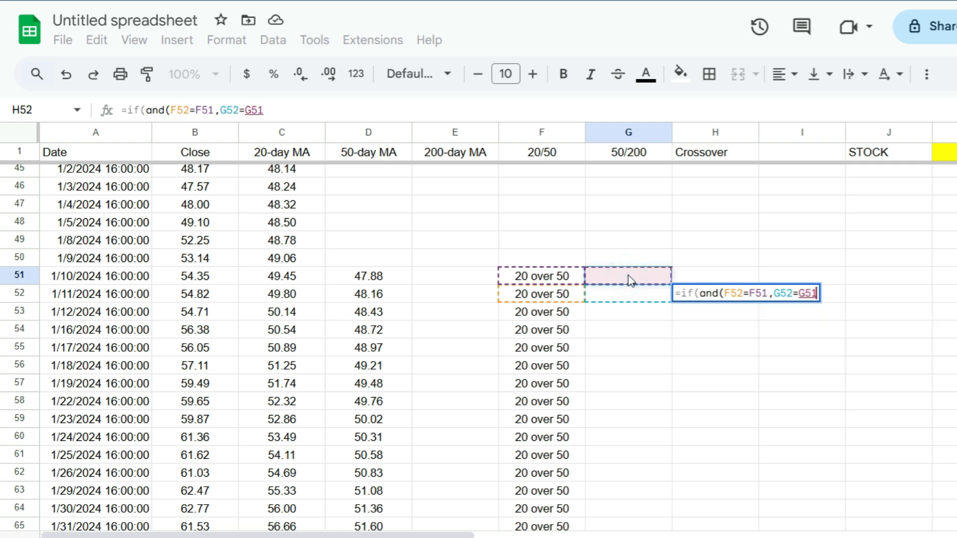
pyautogui.write('),""')
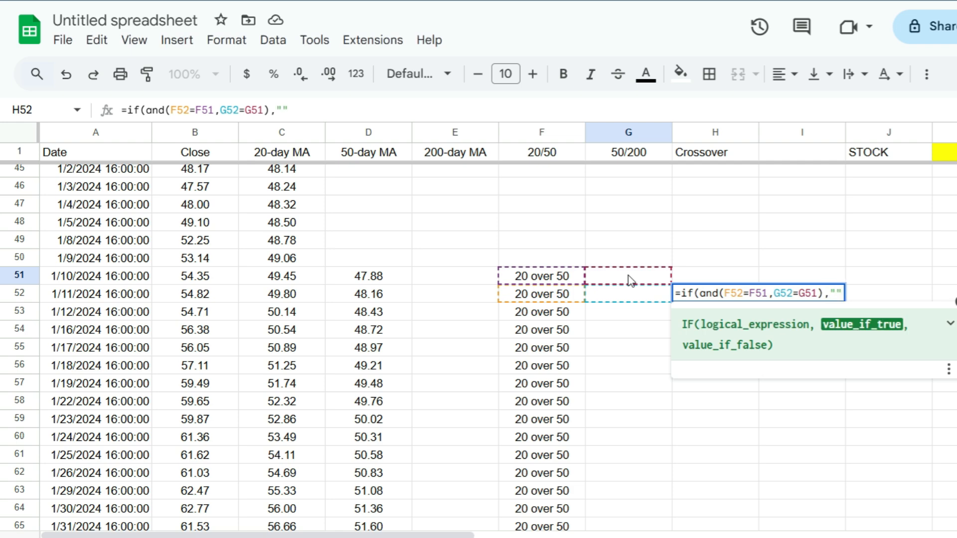
pyautogui.write(',')
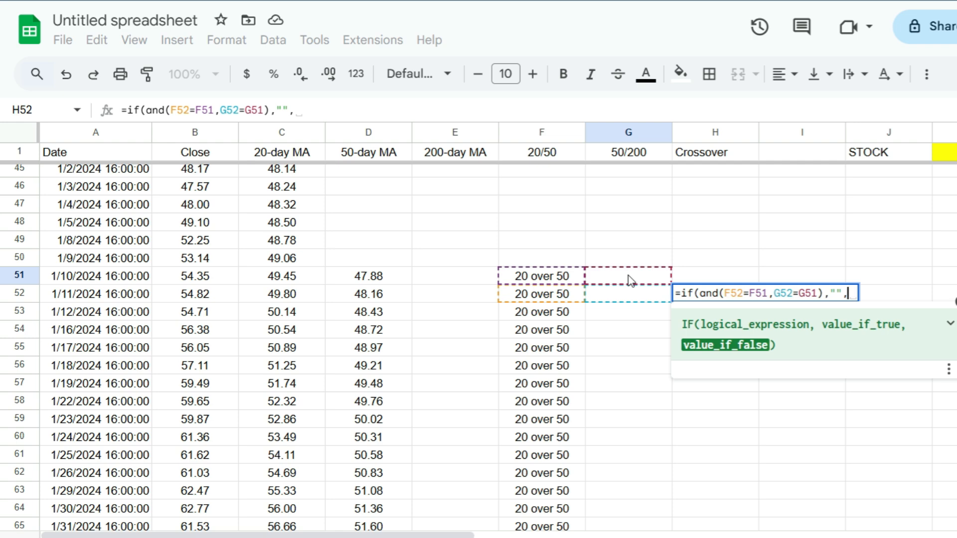
# - Nest an IF with the condition F52<>F51 as the false branch of the H52 formula
pyautogui.write('if(')
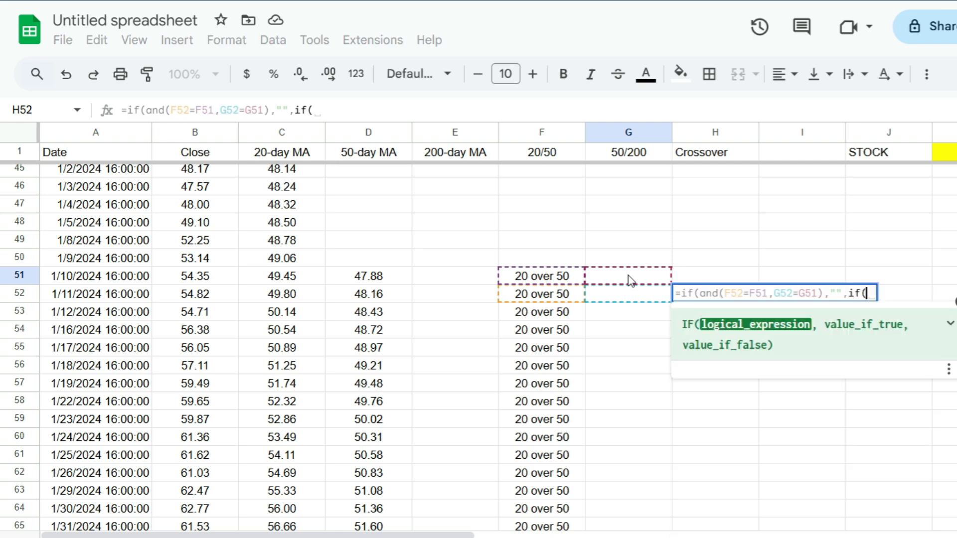
pyautogui.click(556, 294)
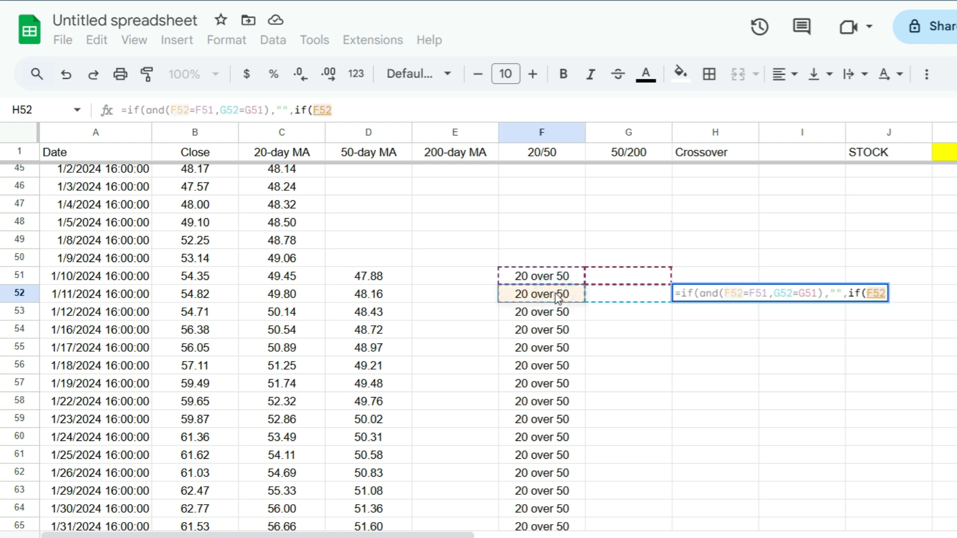
pyautogui.write('<>')
pyautogui.click(562, 280)
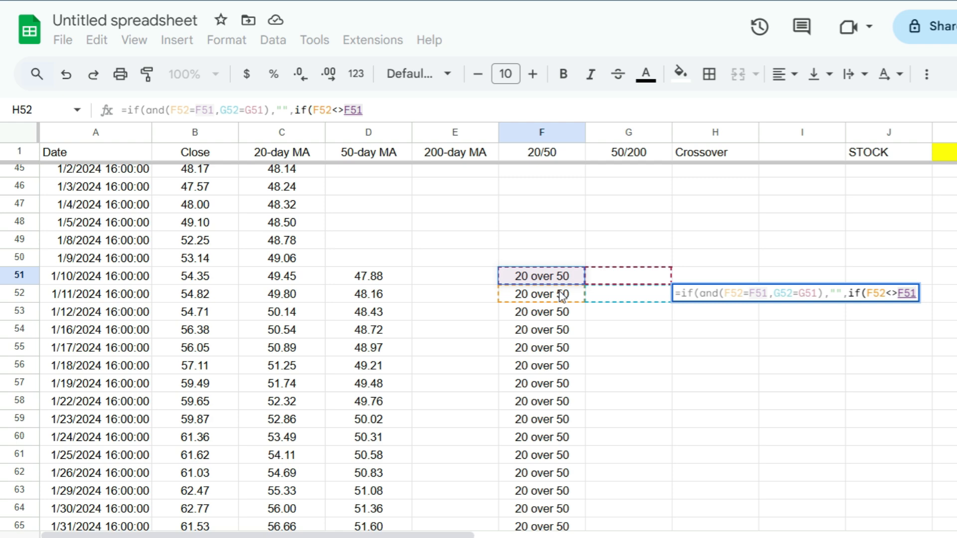
pyautogui.write(',')
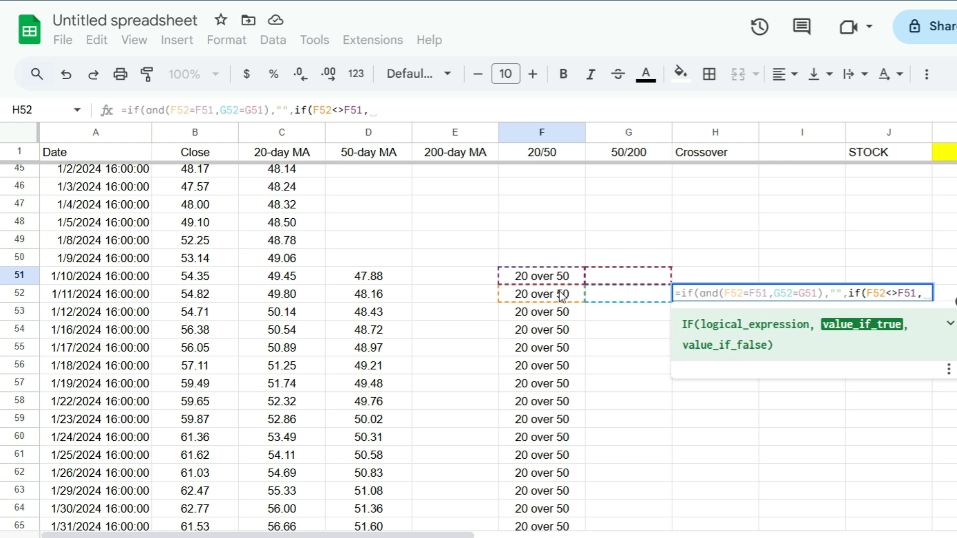
# - Nest an IF as the true value of the F52<>F51 test that returns "Bullish 20/50 crossover" when F52="20 over 50"
pyautogui.write('if(')
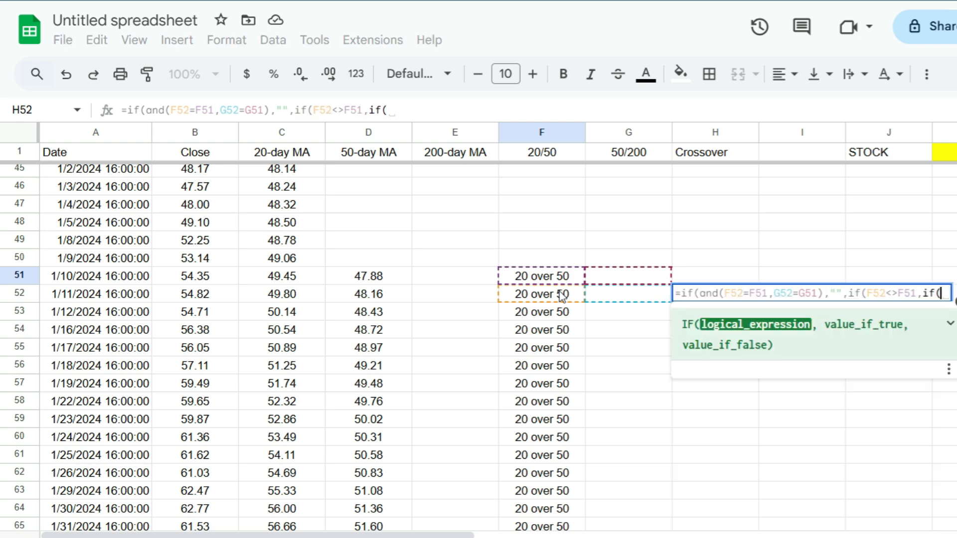
pyautogui.click(549, 297)
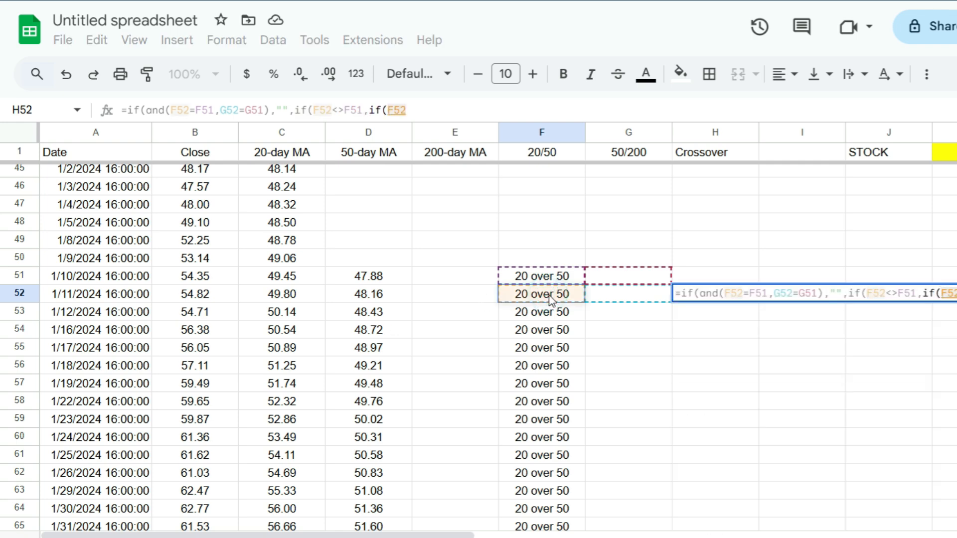
pyautogui.write('="20 over 6')
pyautogui.write('0')
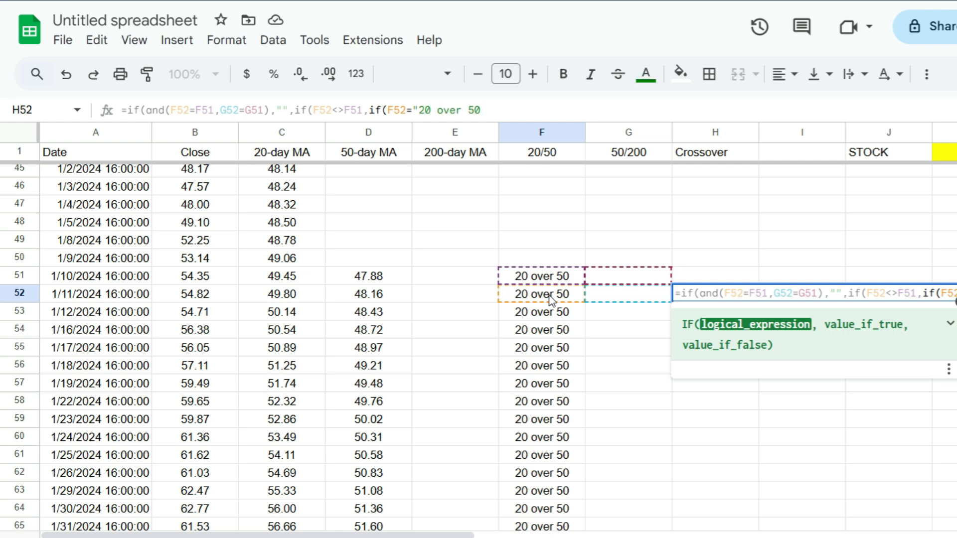
pyautogui.write('","Bullish 20/50 crossover"')
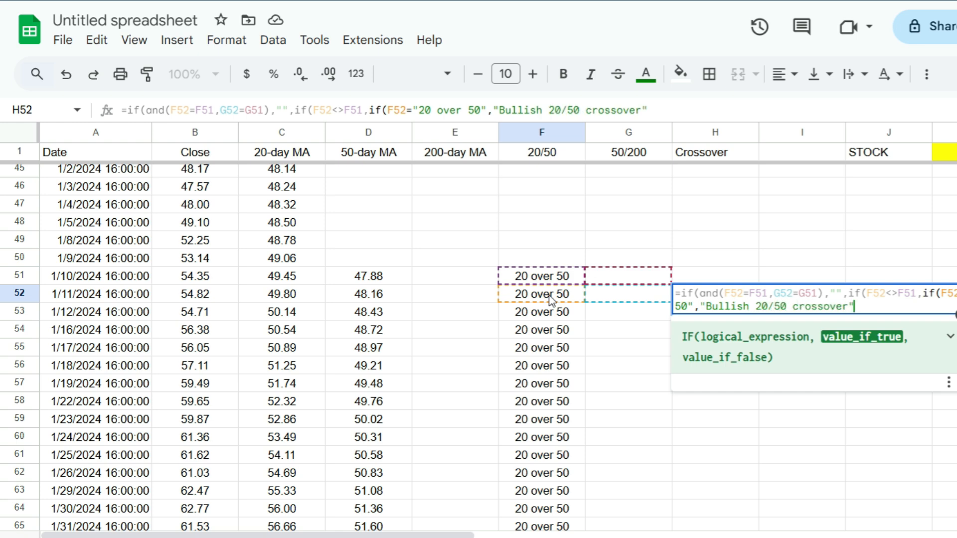
# - Set the false value of the F52="20 over 50" test to "Bearish 50/20 crossover" and close that inner IF
pyautogui.write(',"bear')
pyautogui.press('BackSpace')
pyautogui.press('BackSpace')
pyautogui.press('BackSpace')
pyautogui.press('BackSpace')
pyautogui.write('Bearish 50/')
pyautogui.write('2')
pyautogui.write('0 crossover')
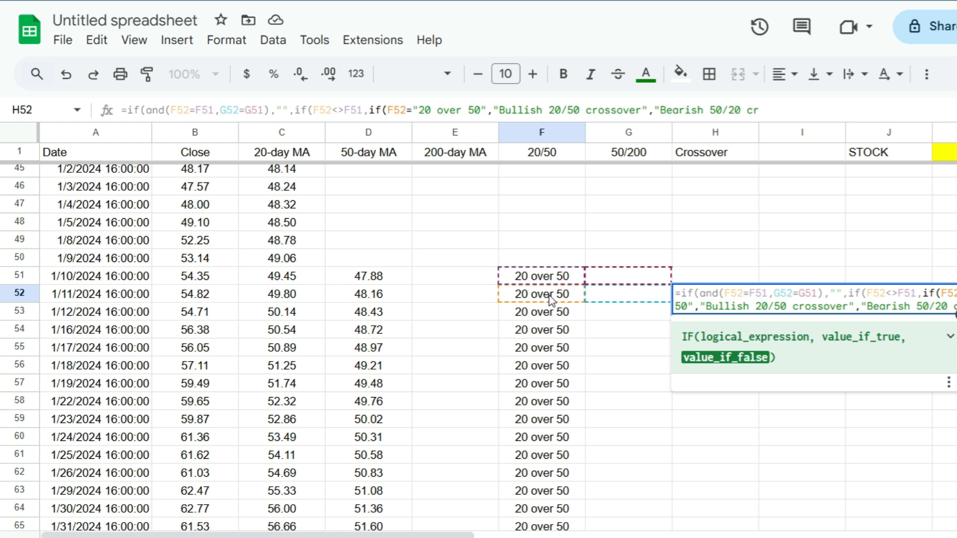
pyautogui.write('")')
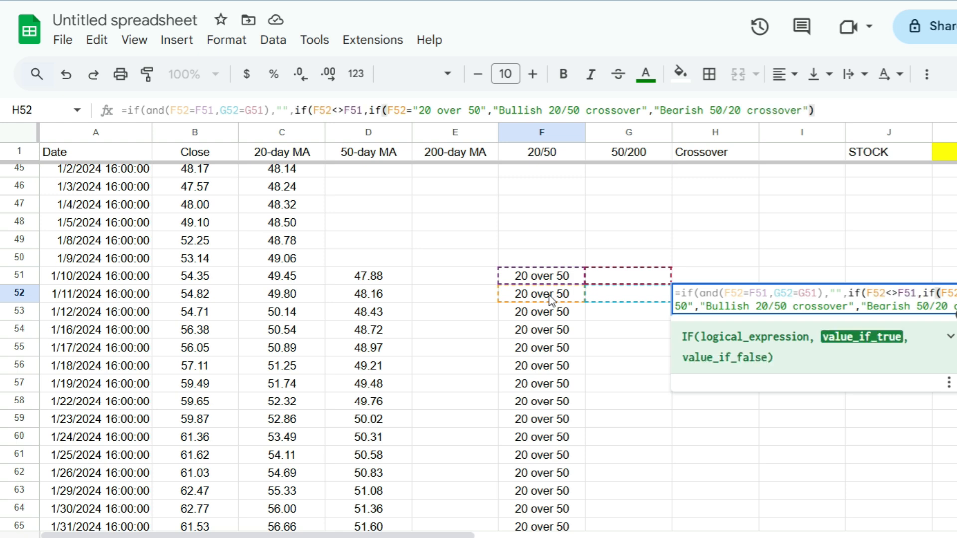
# - Nest an IF as the false value of the F52<>F51 test that returns "Bullish 50/200 crossover" when G52="50 over 200"
pyautogui.write(',')
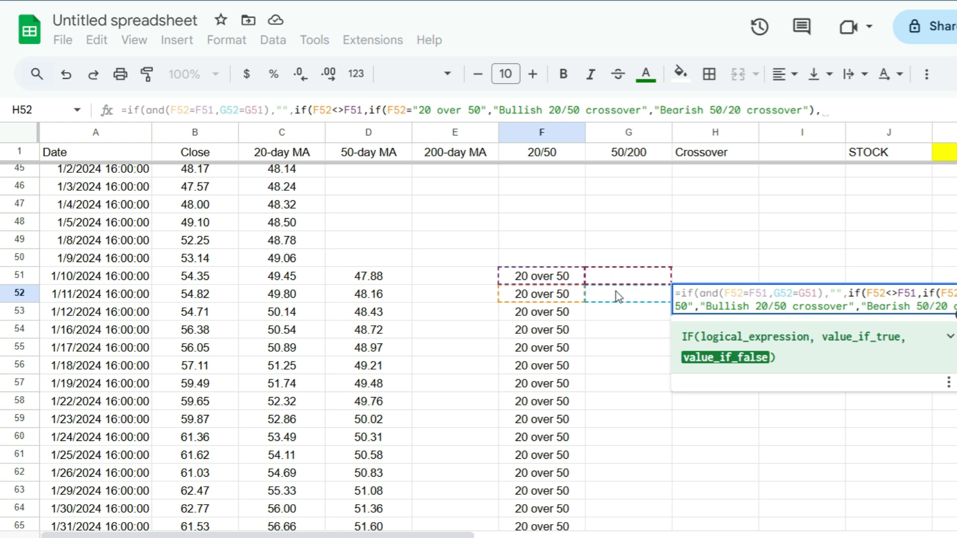
pyautogui.write('if')
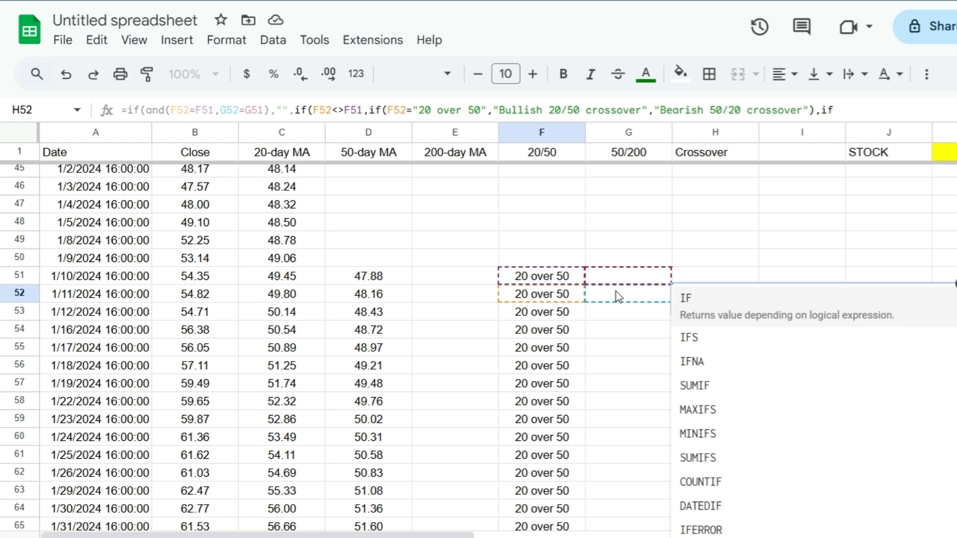
pyautogui.write('(')
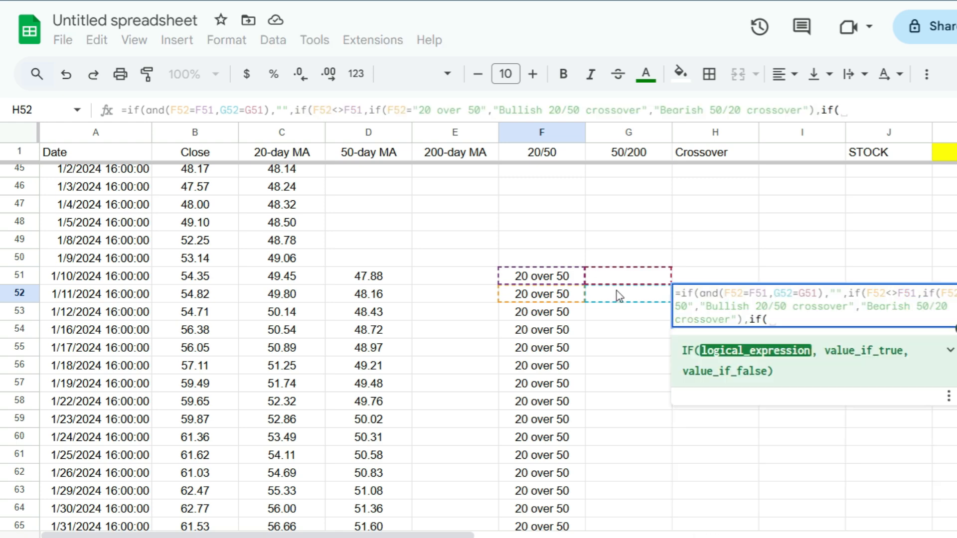
pyautogui.click(617, 291)
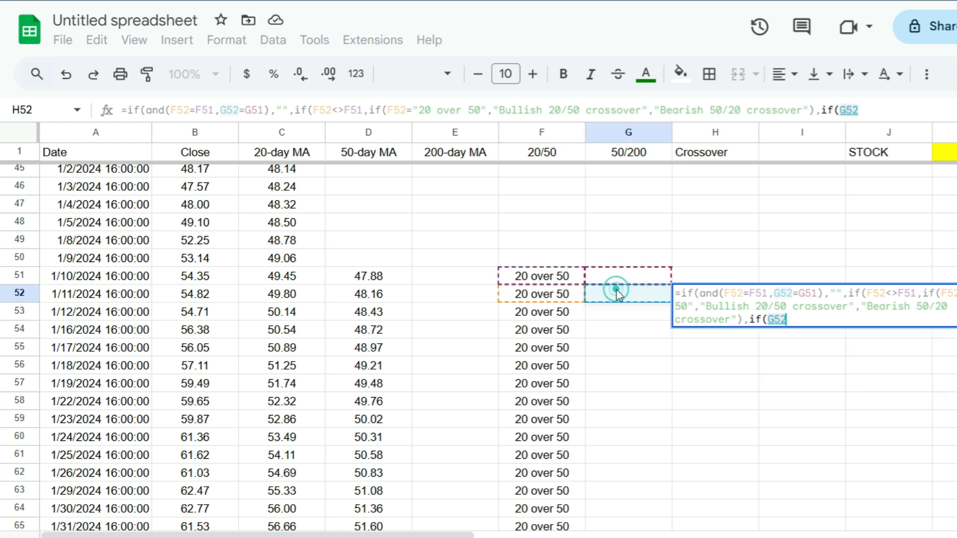
pyautogui.write('="')
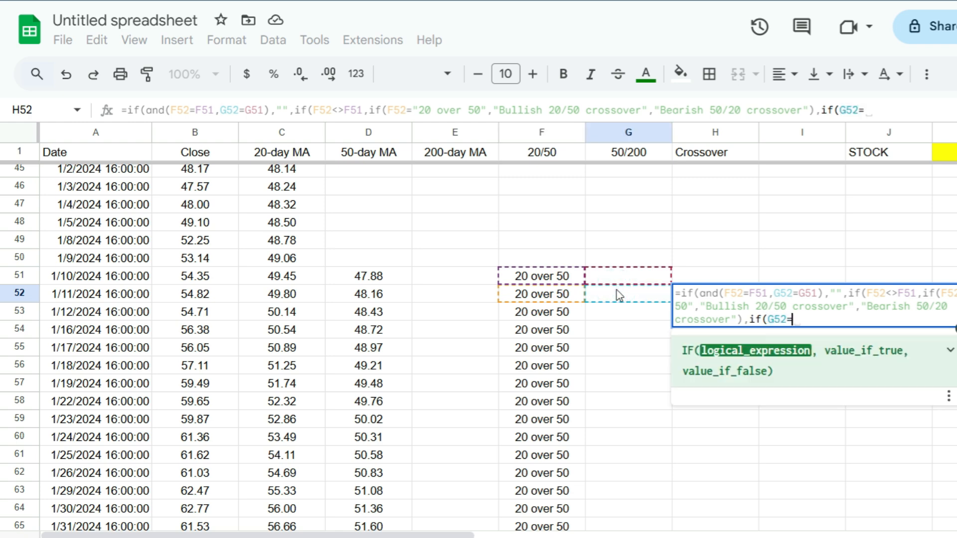
pyautogui.write('50 ove')
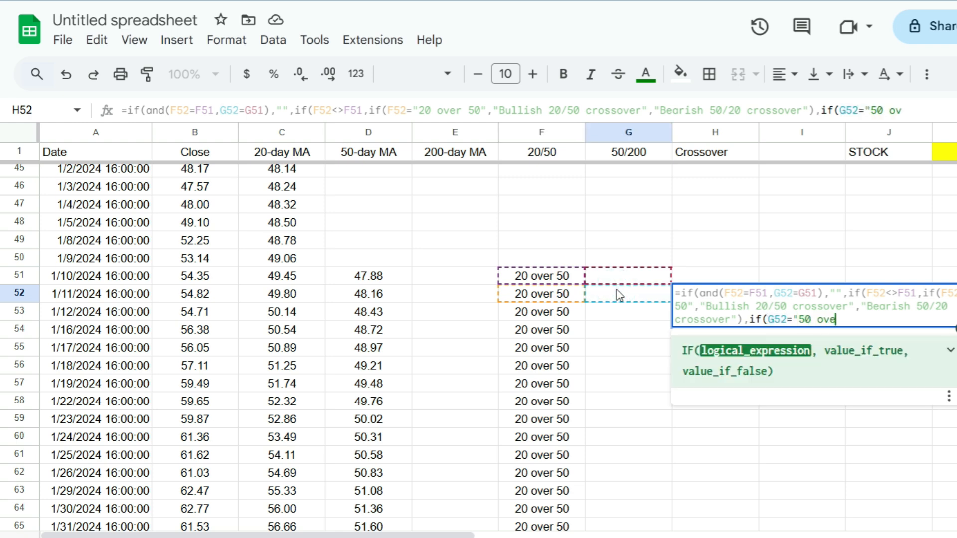
pyautogui.write('r 200","Bullish ')
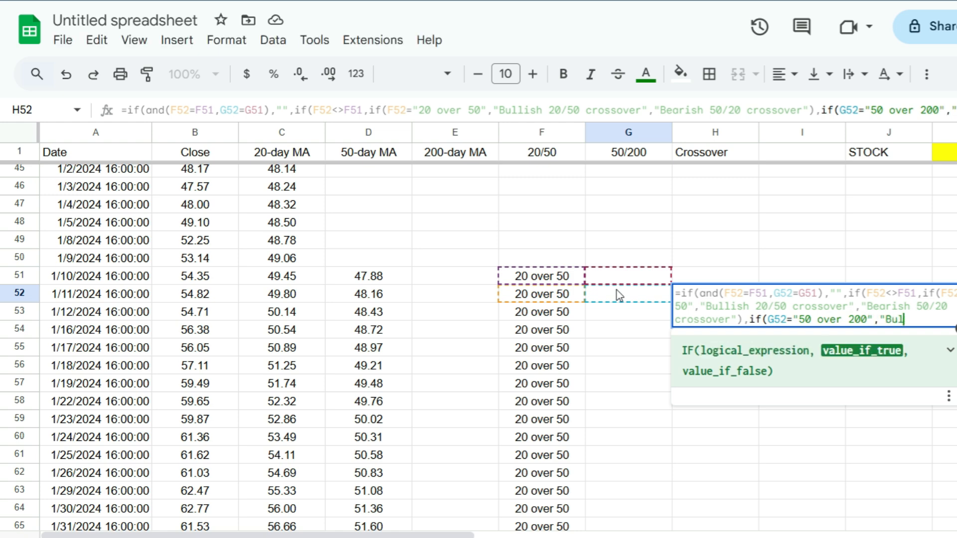
pyautogui.write('50/200 crossover","B')
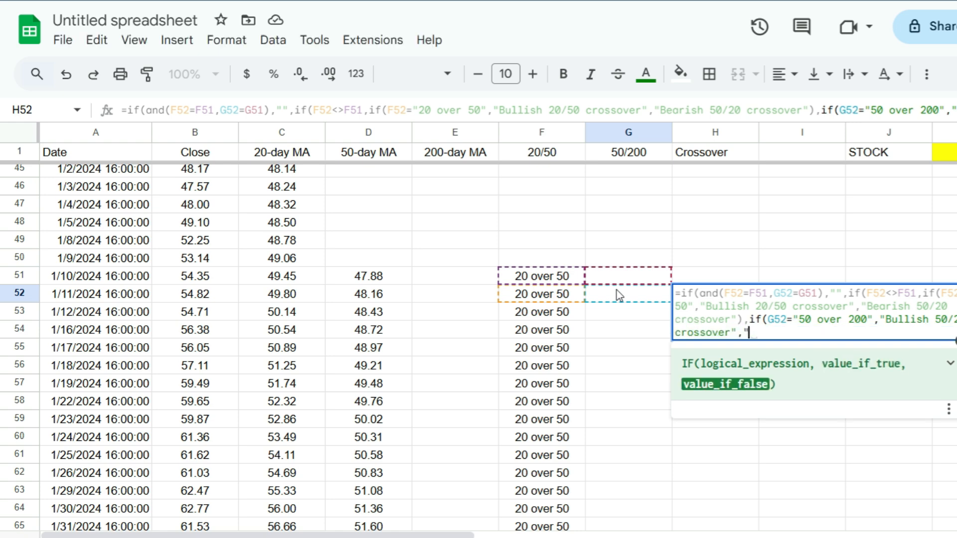
# - Set the false value of the G52="50 over 200" test to "Bearish 200/50 crossover", close all the nested IFs and commit the H52 formula
pyautogui.write('earish 200/50 cross')
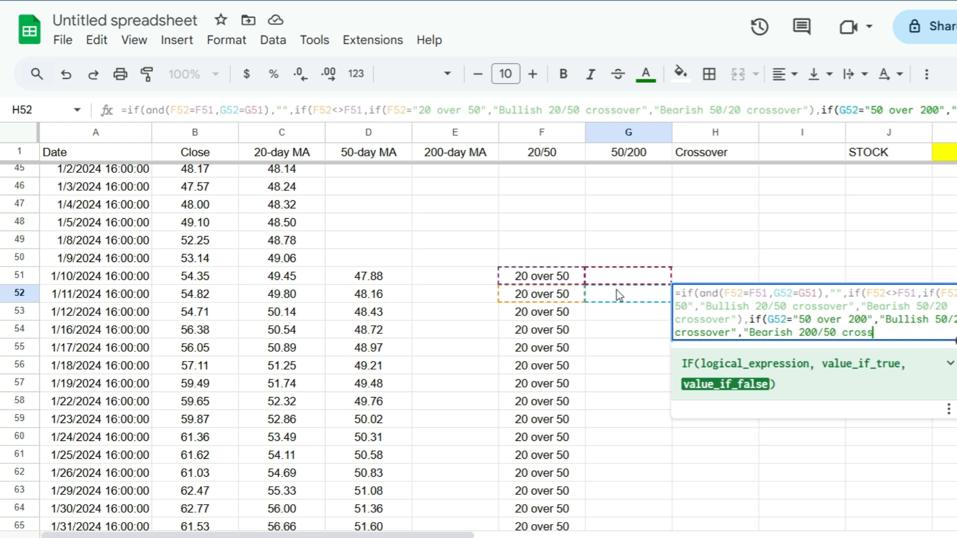
pyautogui.write('over")')
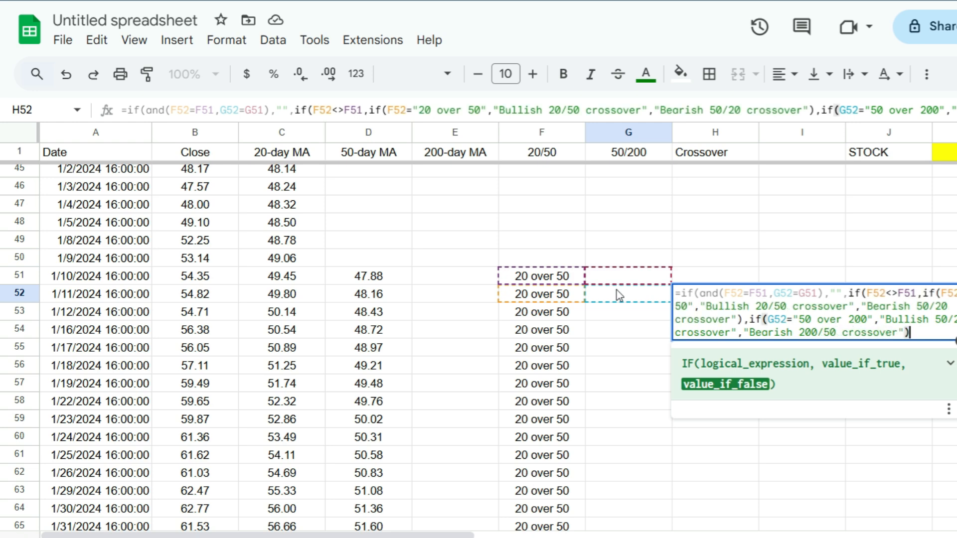
pyautogui.write('))')
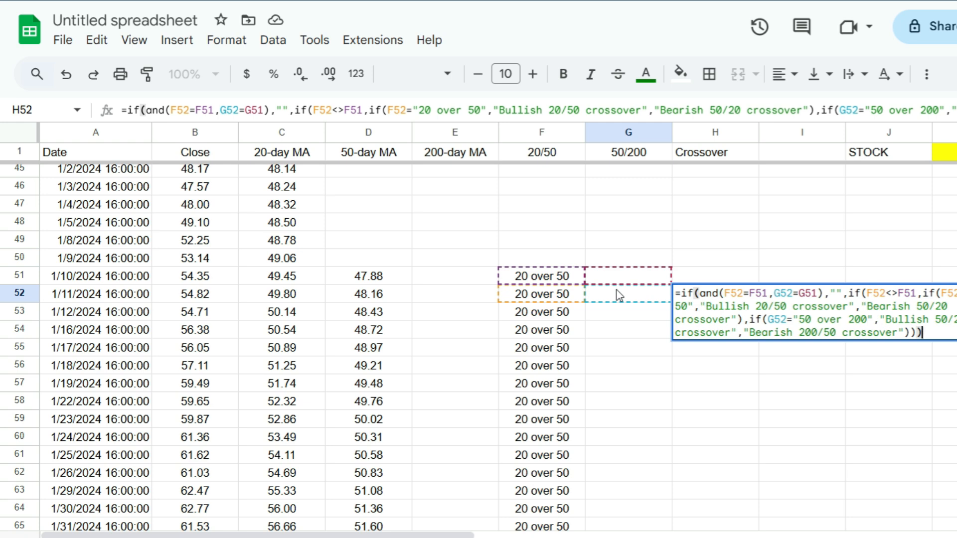
pyautogui.press('Return')
# - Fill the H52 crossover formula down the Crossover column through the remaining data rows
pyautogui.press('Up')
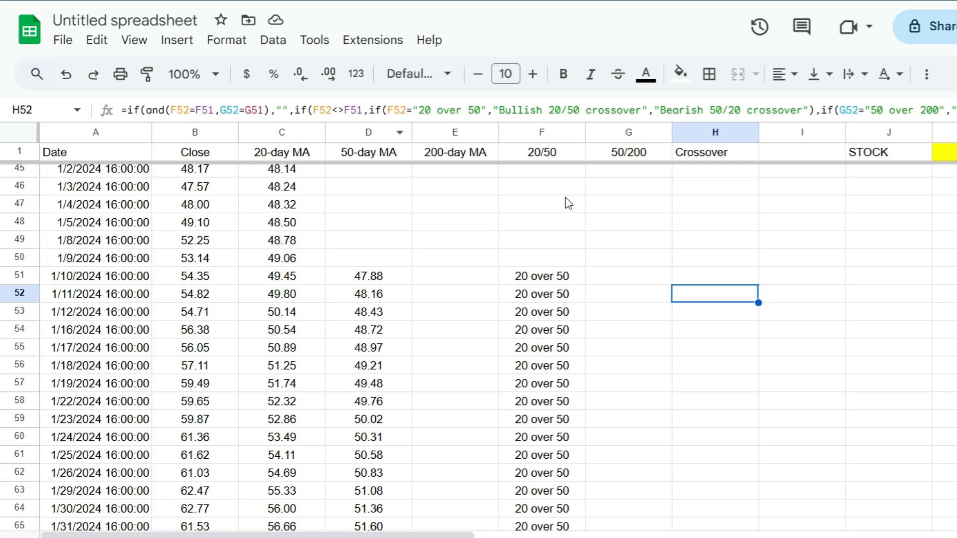
pyautogui.moveTo(758, 303); pyautogui.dragTo(725, 268)
pyautogui.scroll(3, 720, 331)
# - Widen the Crossover column to fit its crossover labels
pyautogui.click(719, 331)
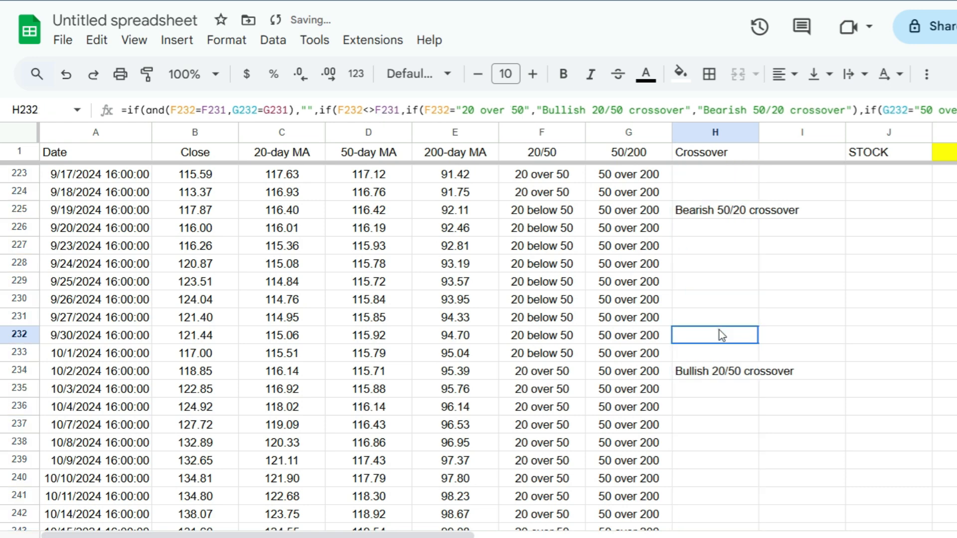
pyautogui.moveTo(758, 131); pyautogui.dragTo(760, 131)
pyautogui.doubleClick(760, 131)
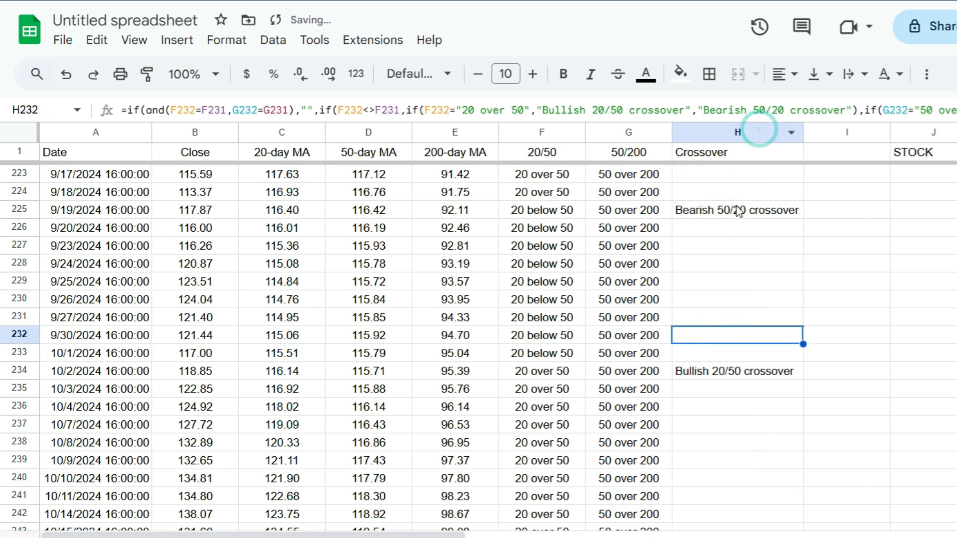
# - Check the crossover labels in rows 225 and 234 against the 20/50 statuses of those rows and the rows just above
pyautogui.click(731, 215)
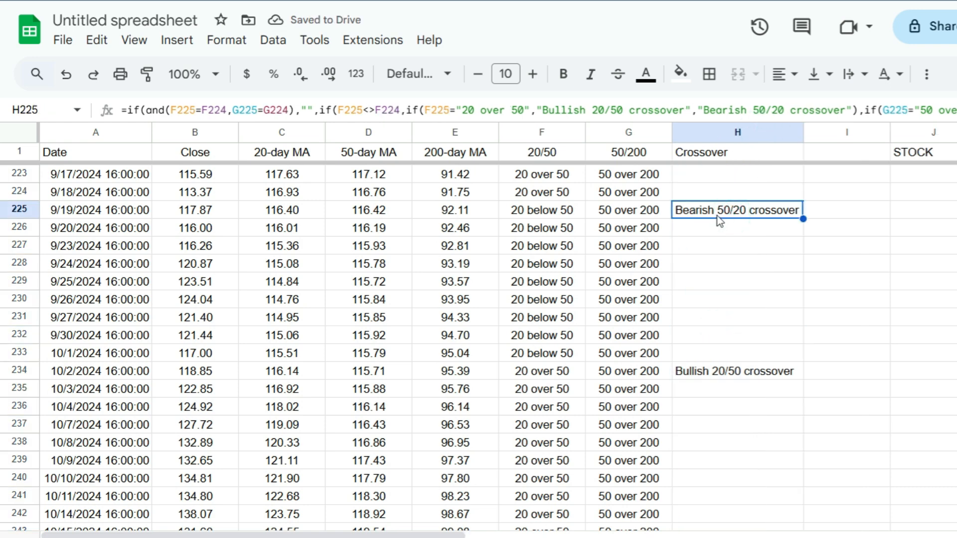
pyautogui.click(558, 197)
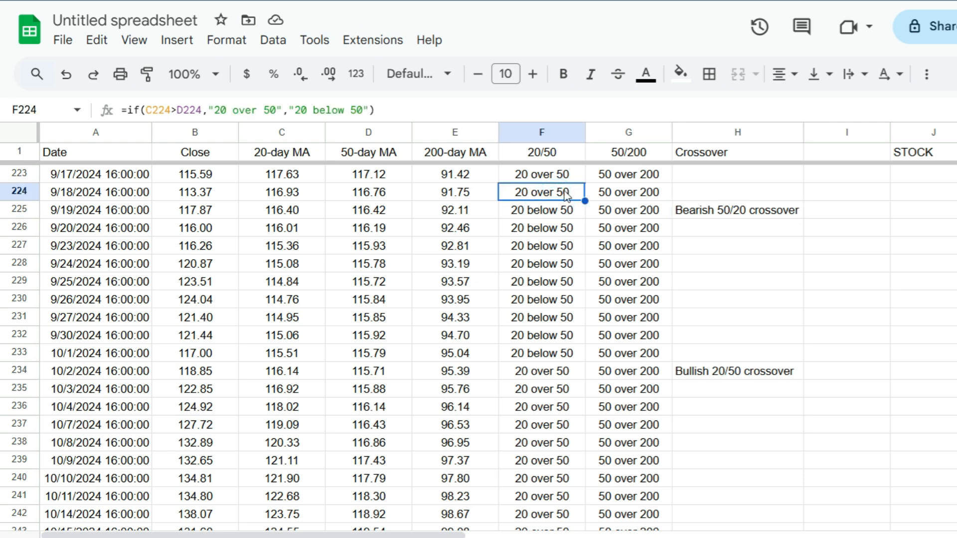
pyautogui.click(554, 212)
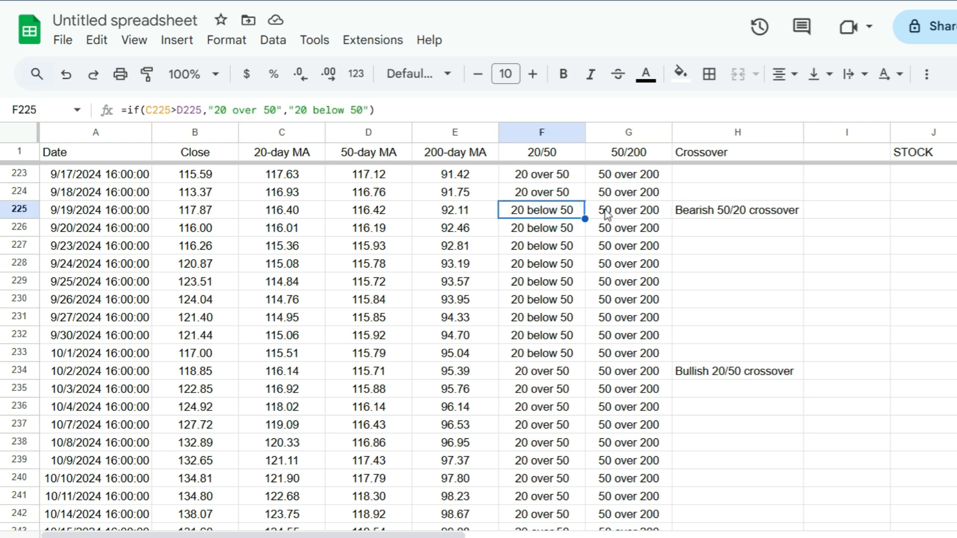
pyautogui.click(542, 355)
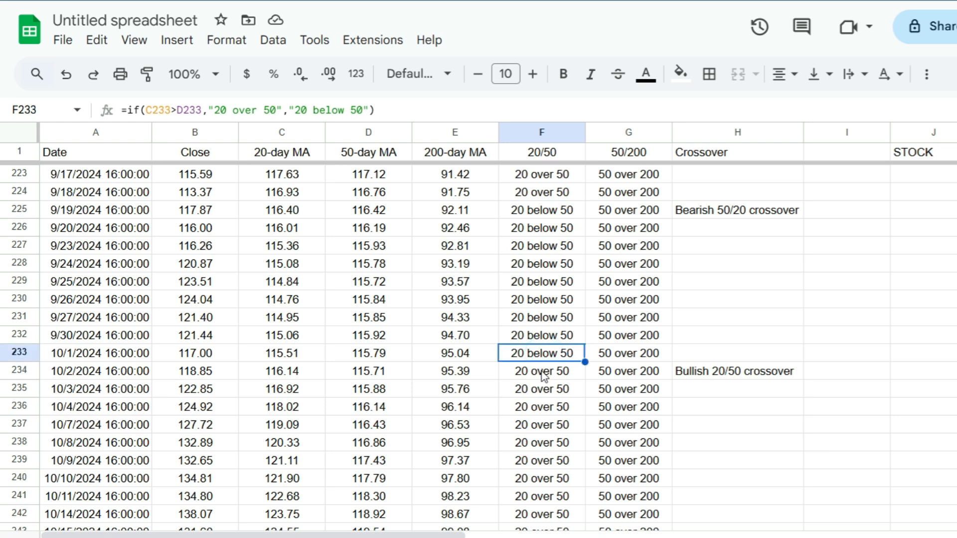
pyautogui.click(542, 371)
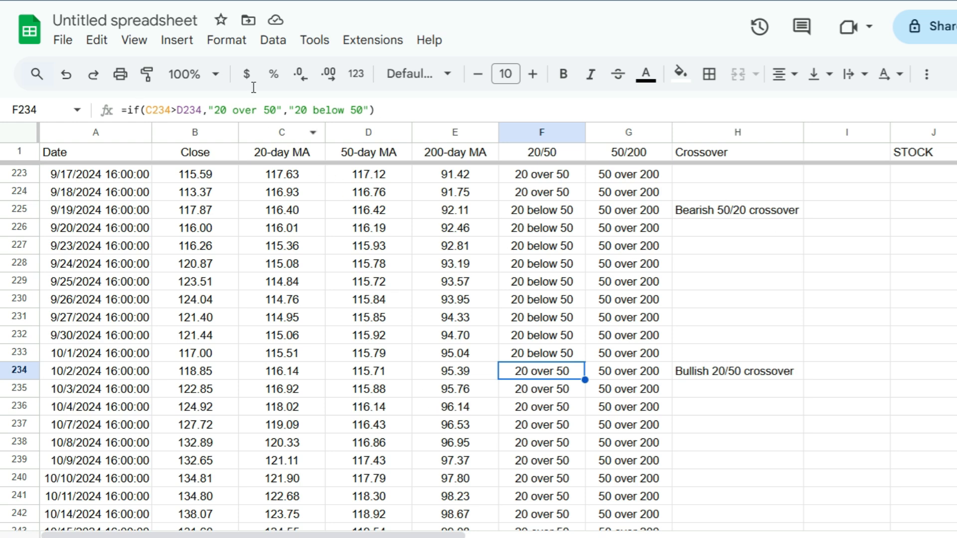
# - Create a conditional formatting rule that applies to the range A:H
pyautogui.click(227, 42)
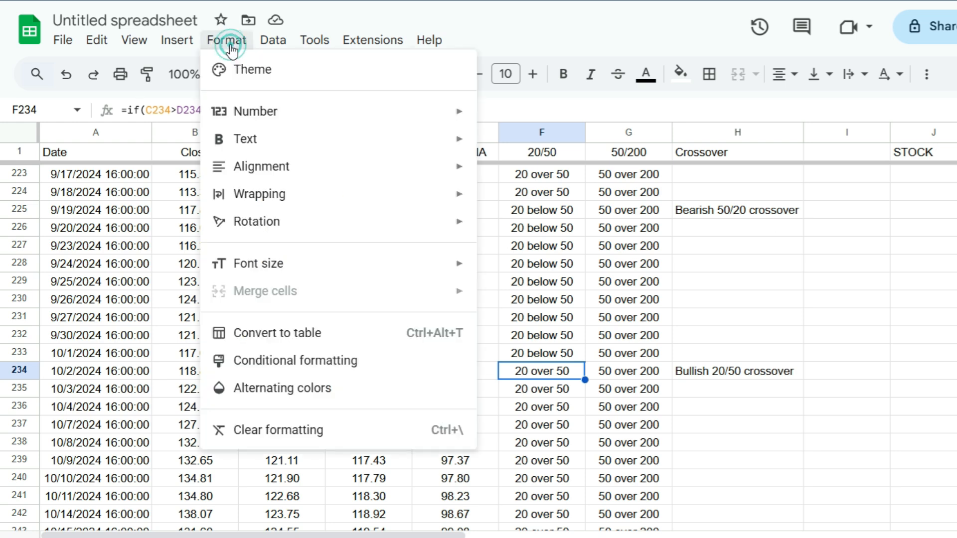
pyautogui.click(341, 361)
pyautogui.click(842, 211)
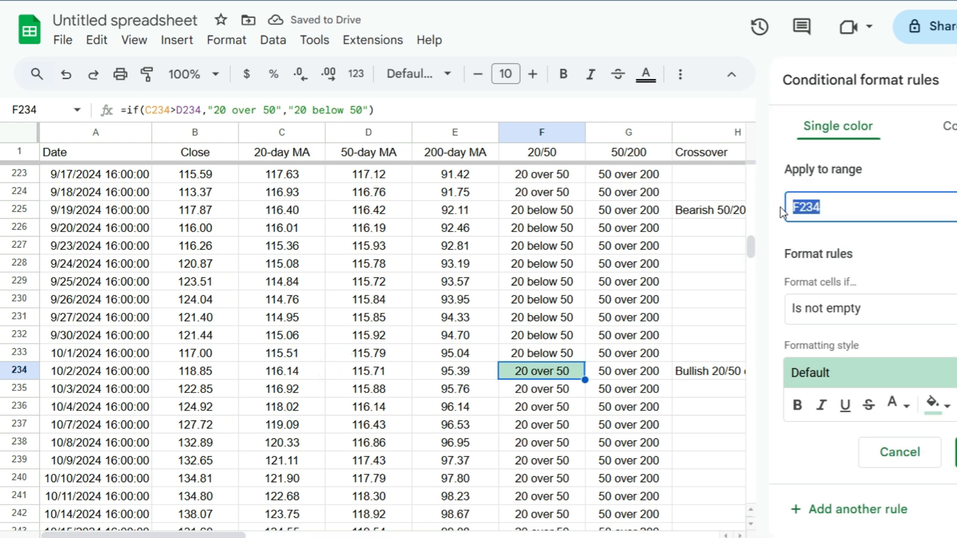
pyautogui.write('A:H')
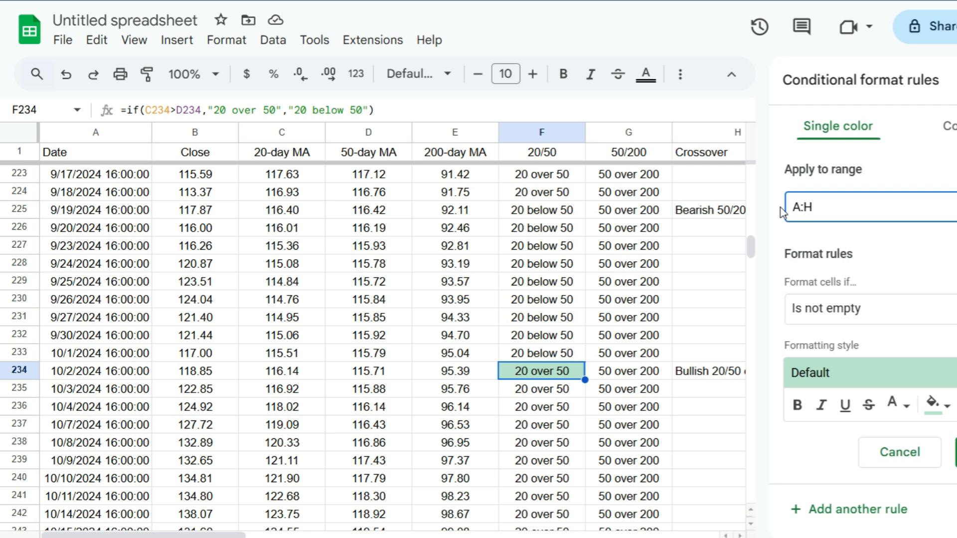
# - Set the rule's condition to the custom formula =left($H1,4)="Bull" and save it with the default green style
pyautogui.click(936, 317)
pyautogui.scroll(-2, 872, 439)
pyautogui.scroll(-3, 890, 478)
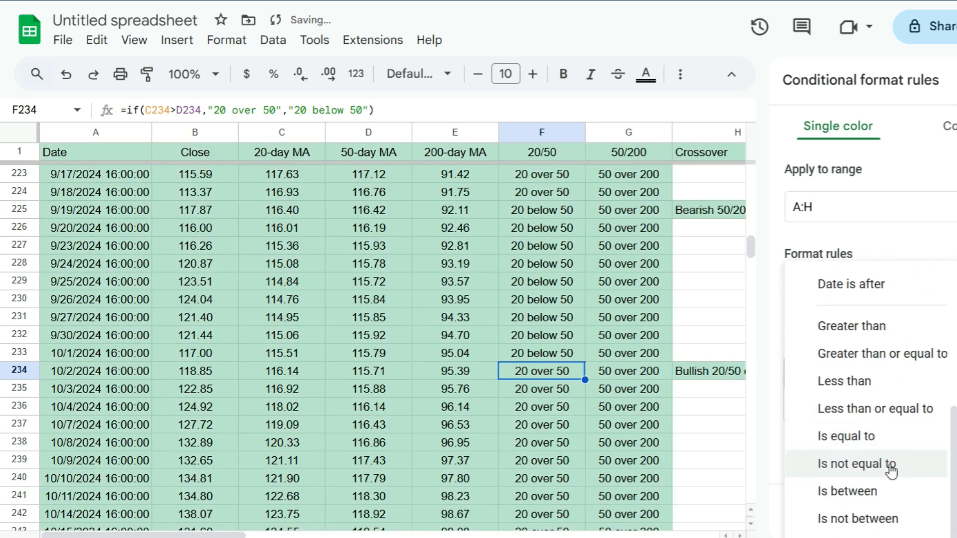
pyautogui.click(895, 457)
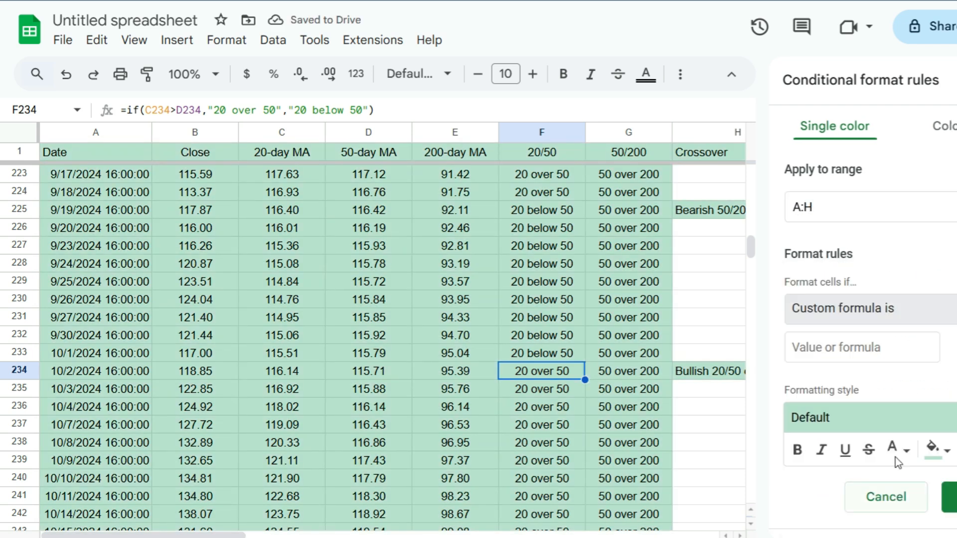
pyautogui.click(857, 342)
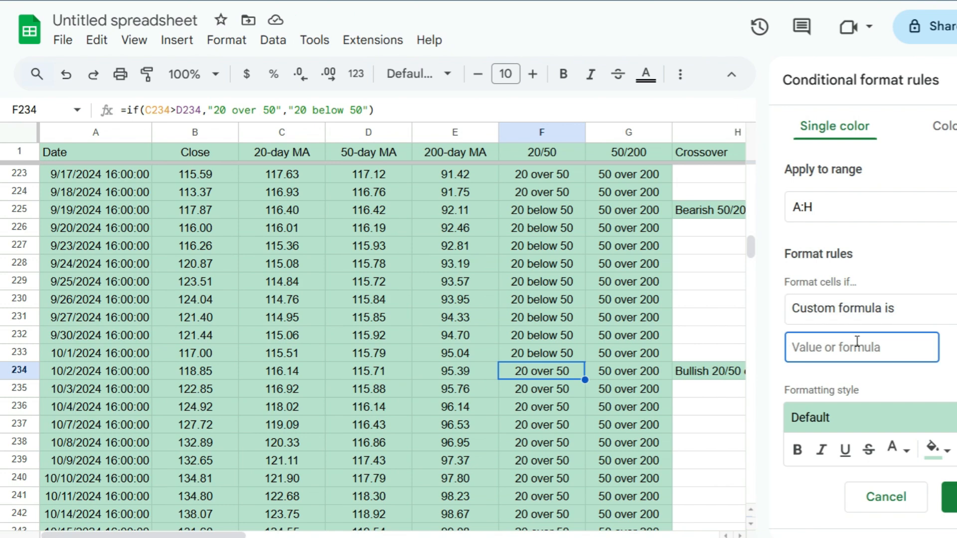
pyautogui.write('=le')
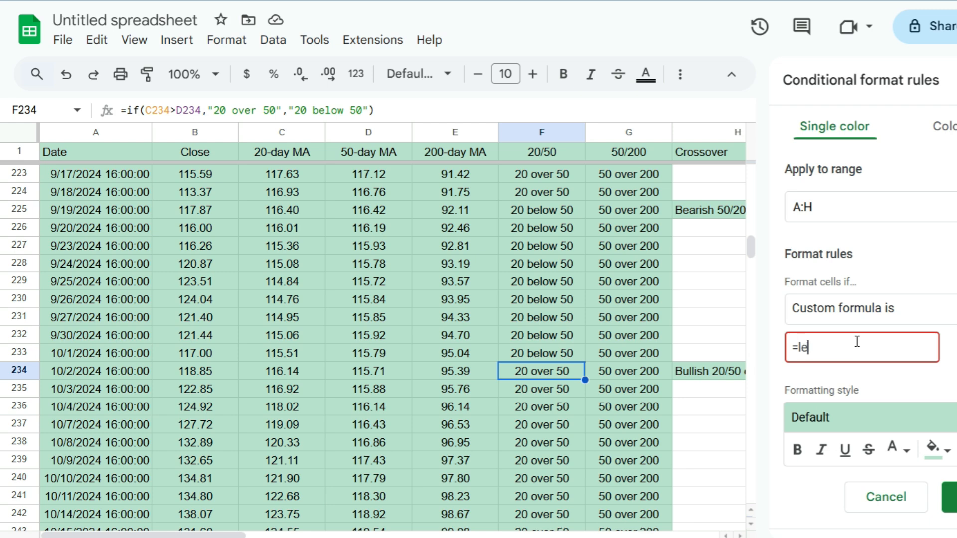
pyautogui.write('ft(')
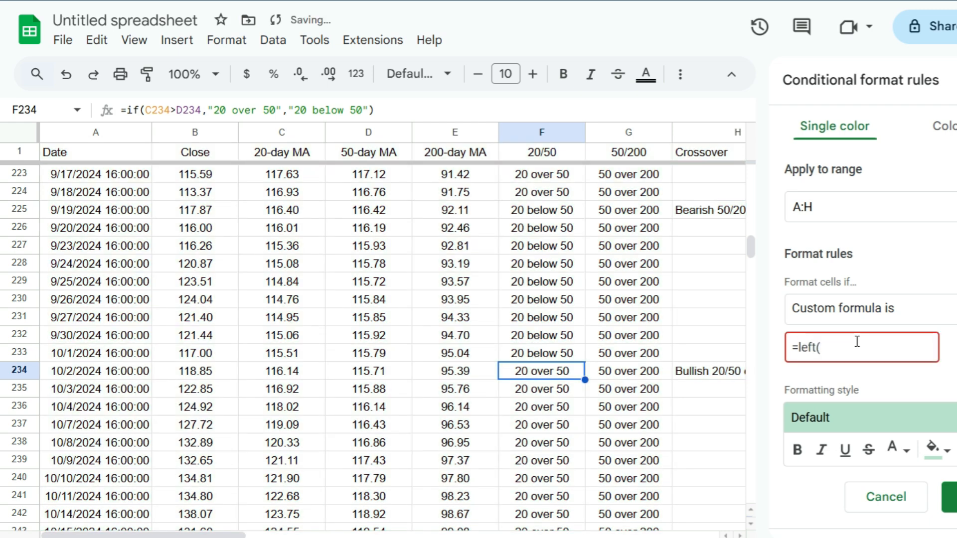
pyautogui.write('$H')
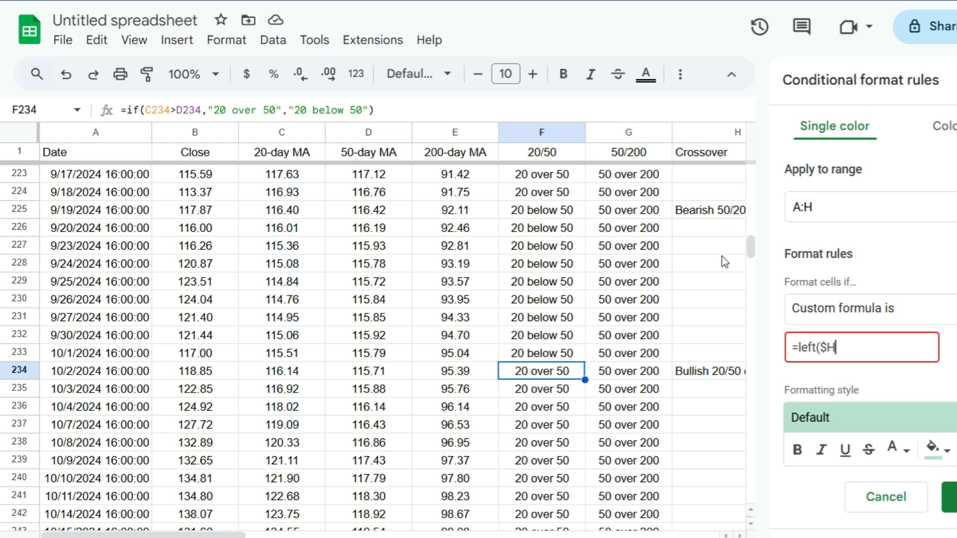
pyautogui.write('1')
pyautogui.write(',4)="Bull"')
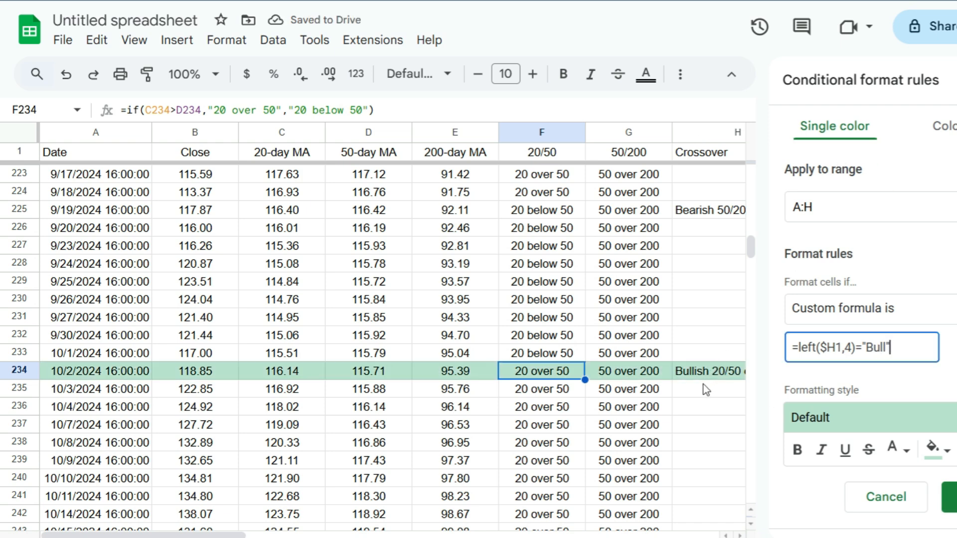
pyautogui.click(952, 501)
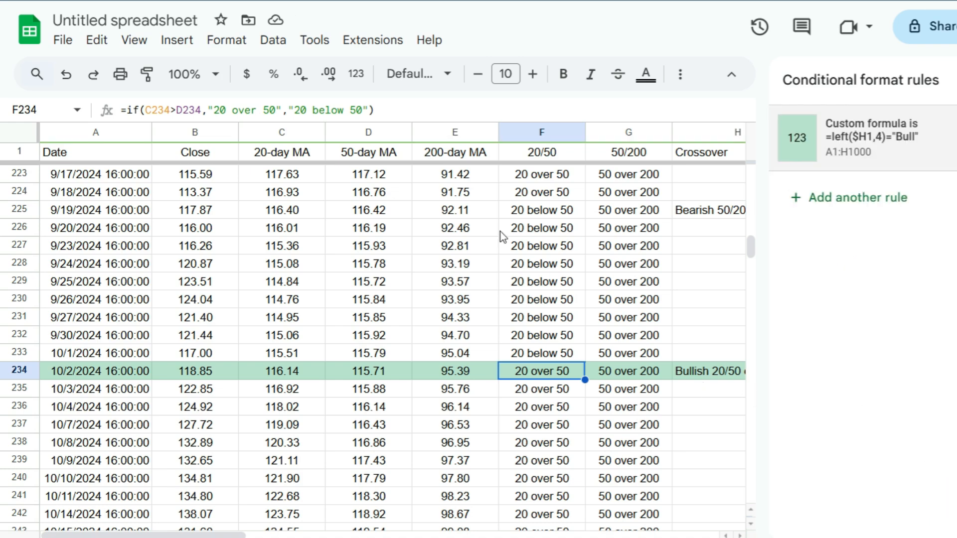
# - Add a second conditional formatting rule and set its range to A:H
pyautogui.scroll(-3, 528, 276)
pyautogui.scroll(15, 536, 279)
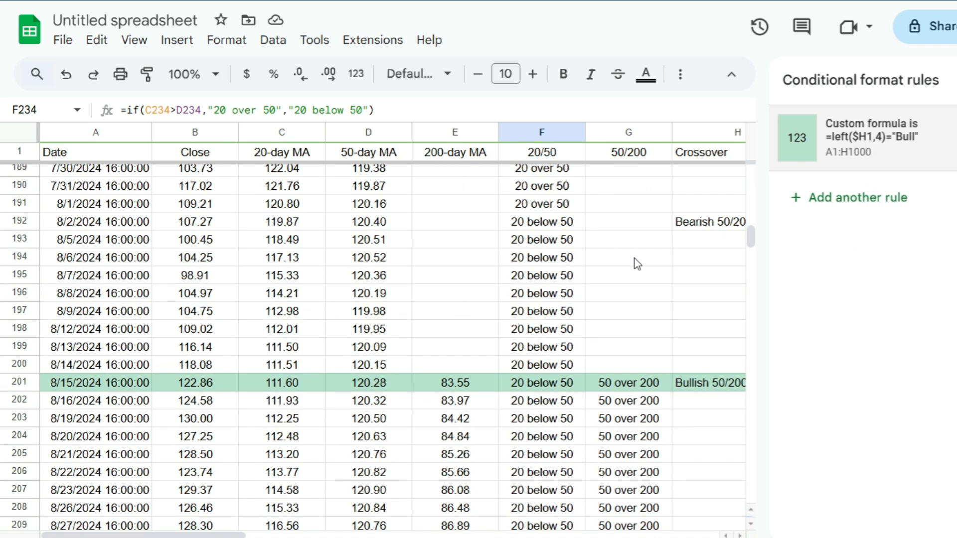
pyautogui.scroll(-4, 638, 264)
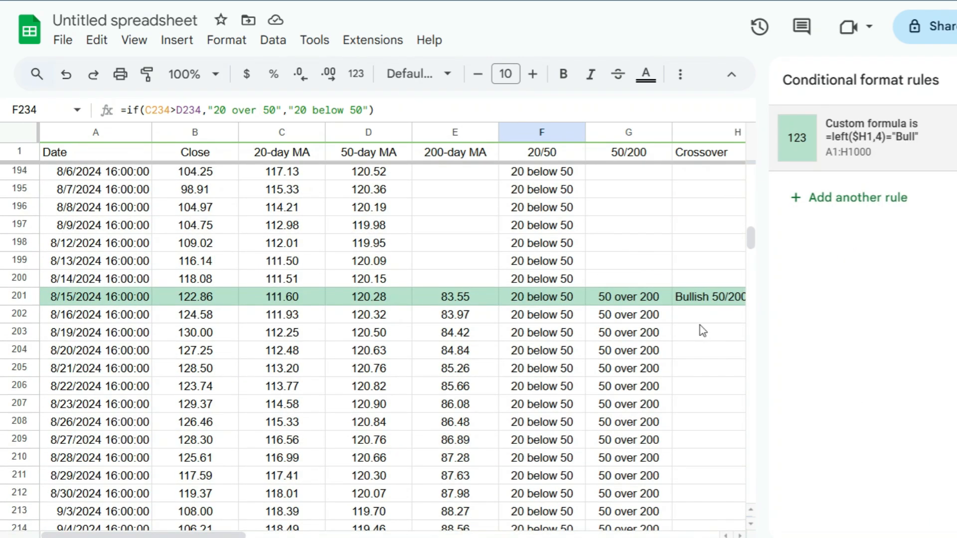
pyautogui.click(849, 198)
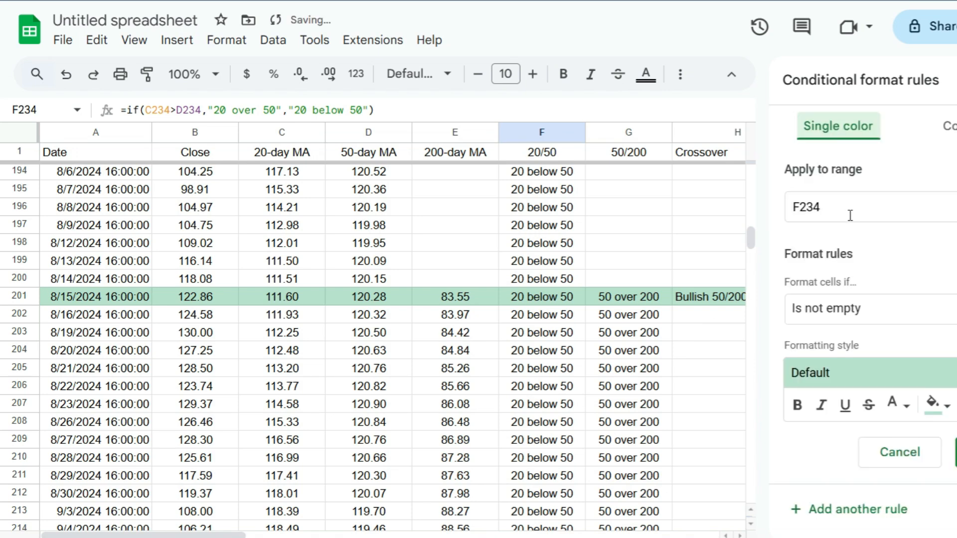
pyautogui.click(850, 215)
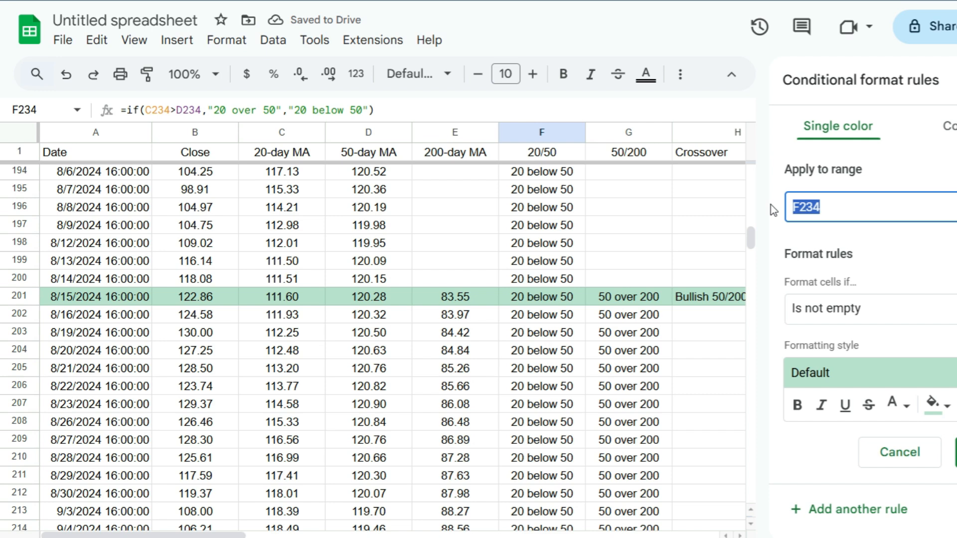
pyautogui.write('A:H')
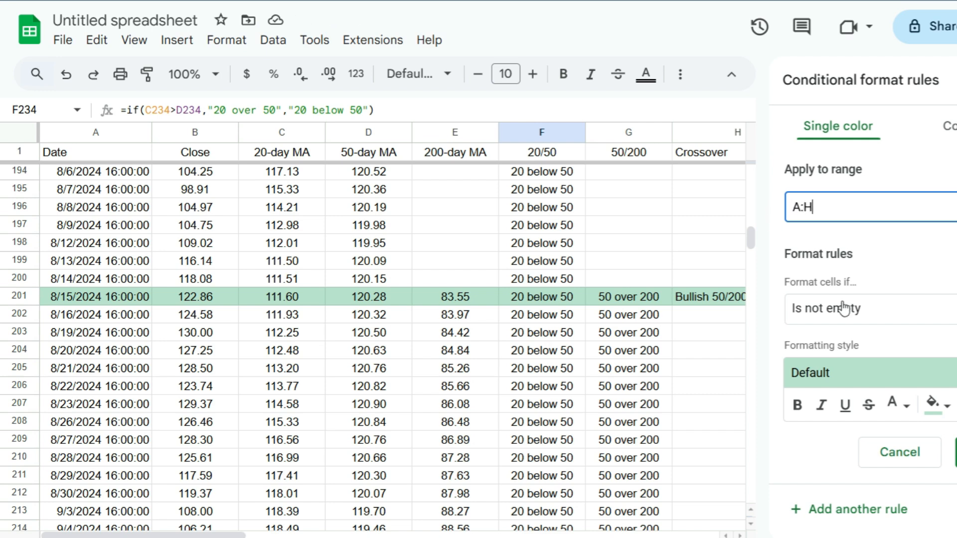
# - Set the second rule's condition to the custom formula =left($H1,4)="Bear"
pyautogui.click(843, 309)
pyautogui.scroll(-5, 817, 427)
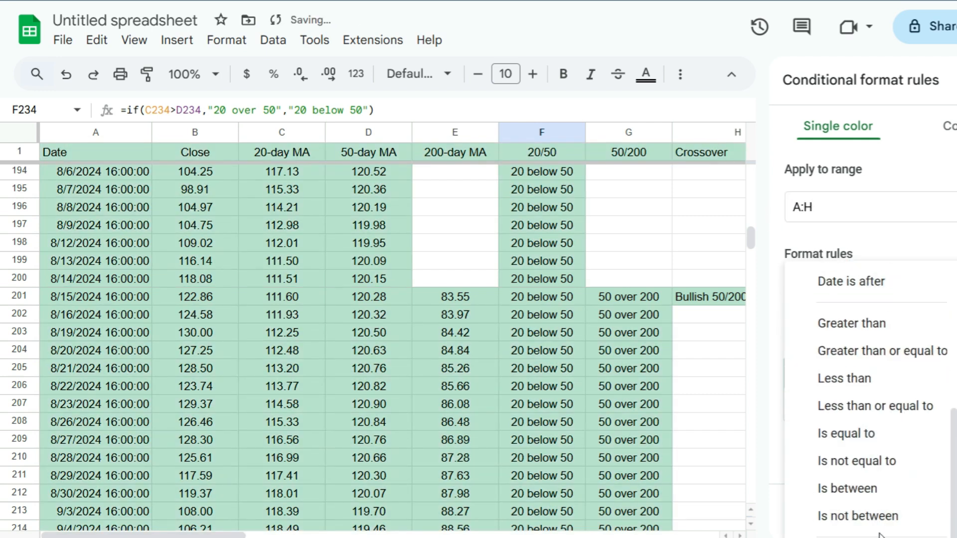
pyautogui.click(880, 535)
pyautogui.click(884, 353)
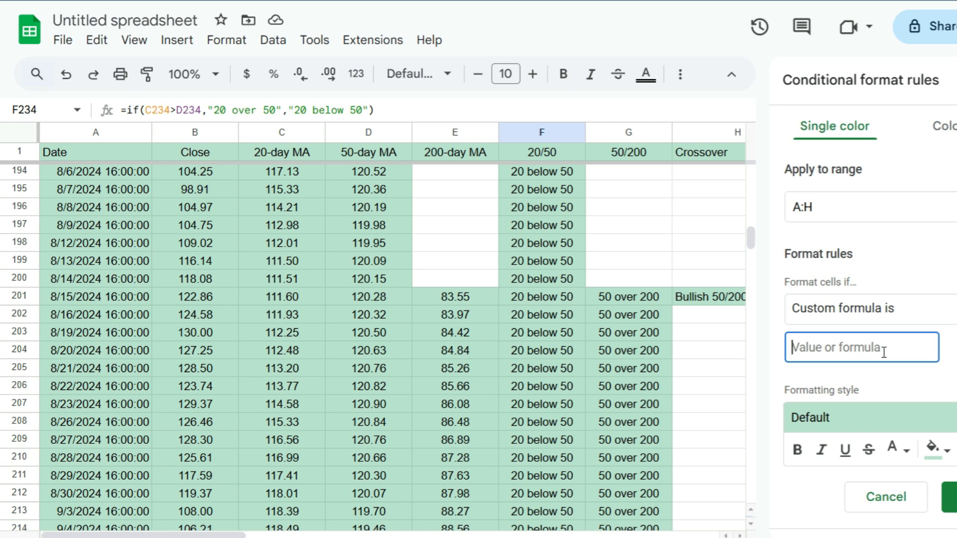
pyautogui.write('=left($H')
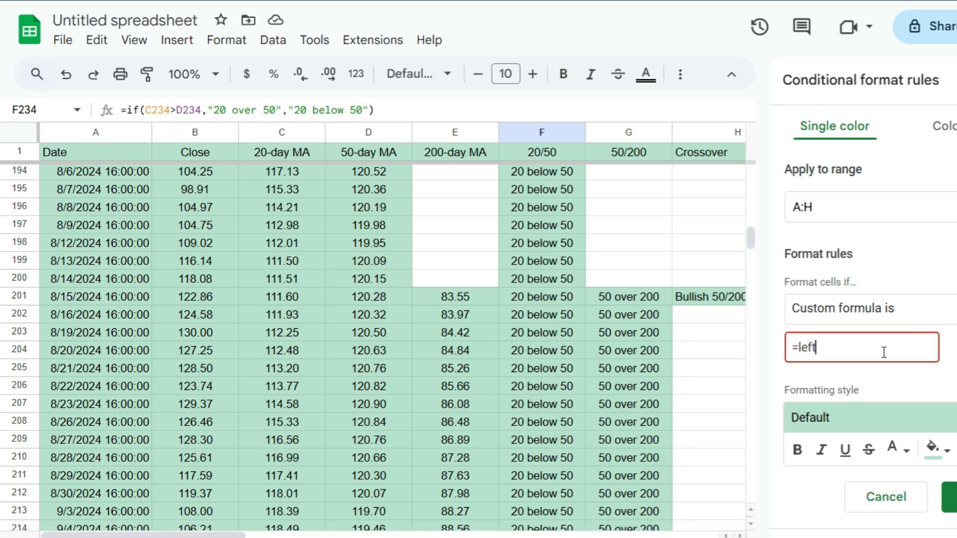
pyautogui.write('1,40')
pyautogui.press('BackSpace')
pyautogui.write(')="Bear"')
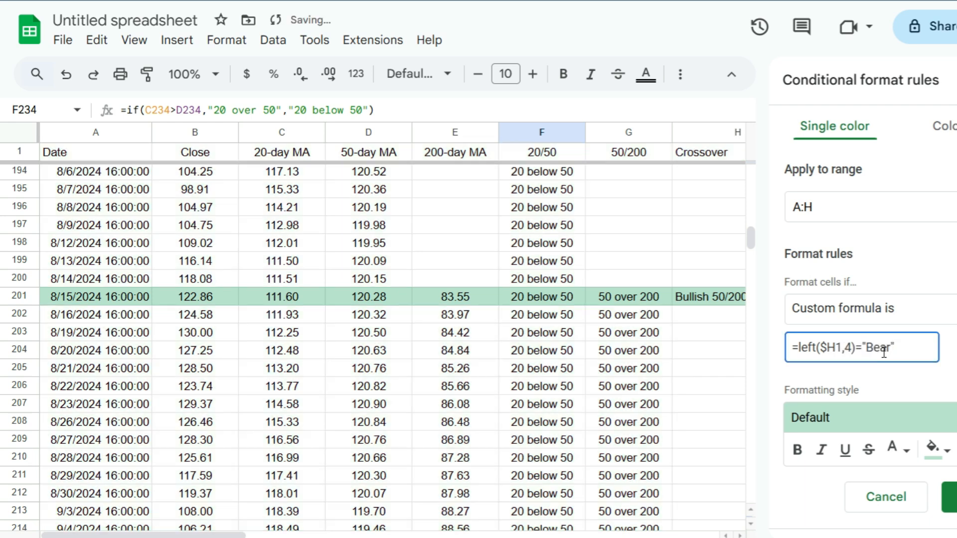
# - Give the bearish rule a red fill with white text and save it
pyautogui.click(938, 451)
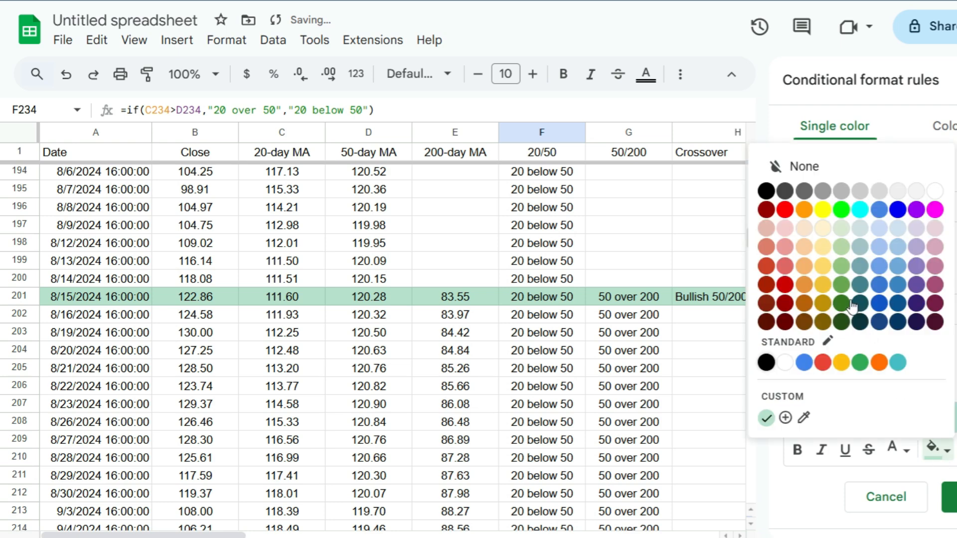
pyautogui.click(786, 218)
pyautogui.click(897, 448)
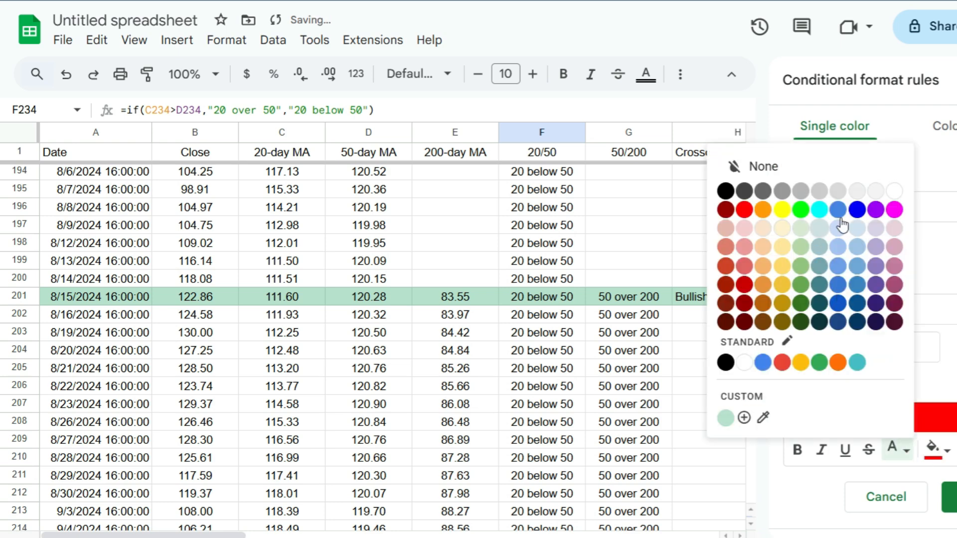
pyautogui.click(892, 195)
pyautogui.click(949, 497)
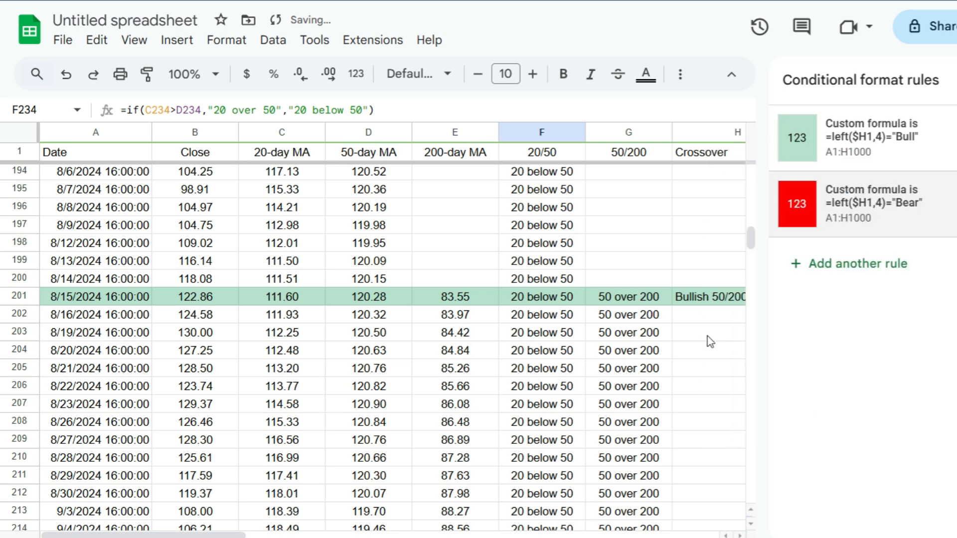
# - Close the conditional format rules and examine the highlighting of the bullish and bearish crossover rows across the sheet
pyautogui.scroll(-9, 690, 342)
pyautogui.scroll(4, 603, 240)
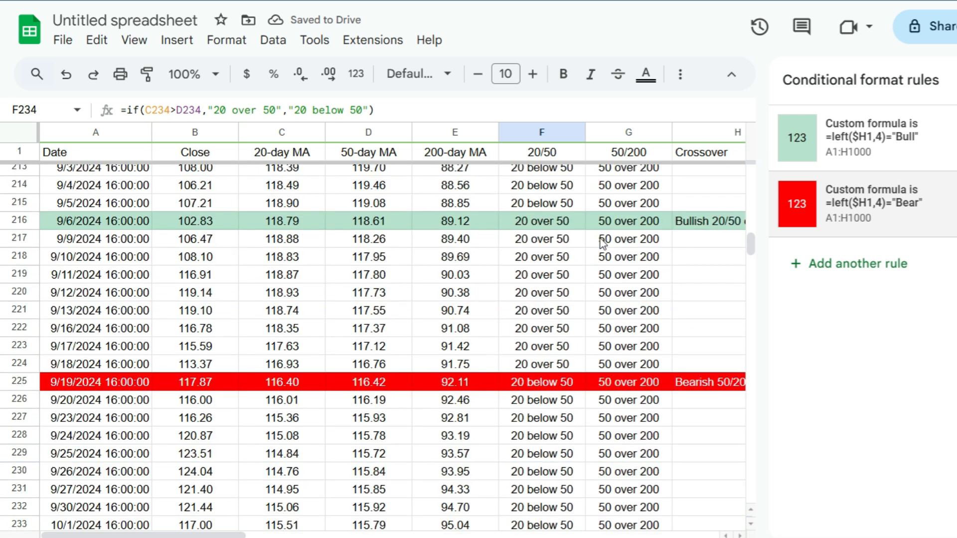
pyautogui.click(950, 80)
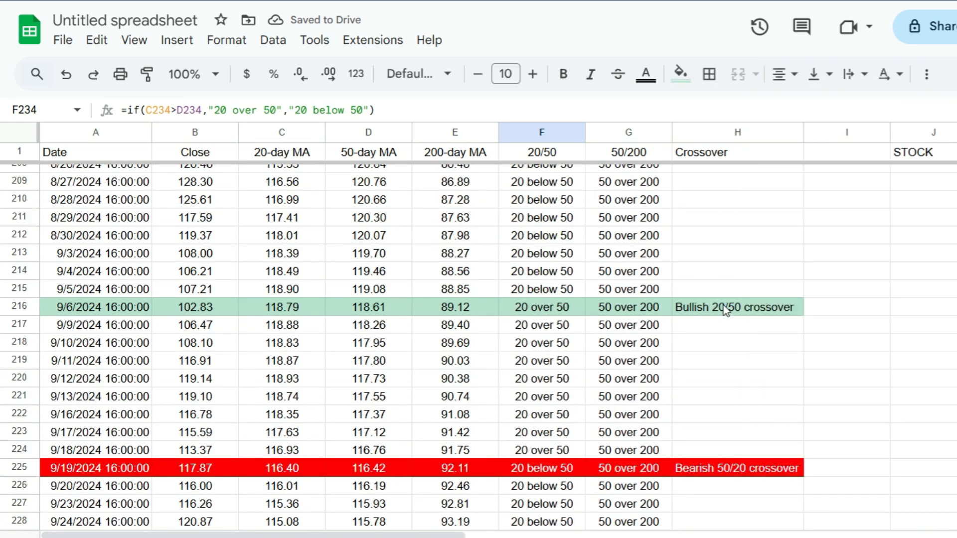
pyautogui.click(744, 311)
pyautogui.click(765, 468)
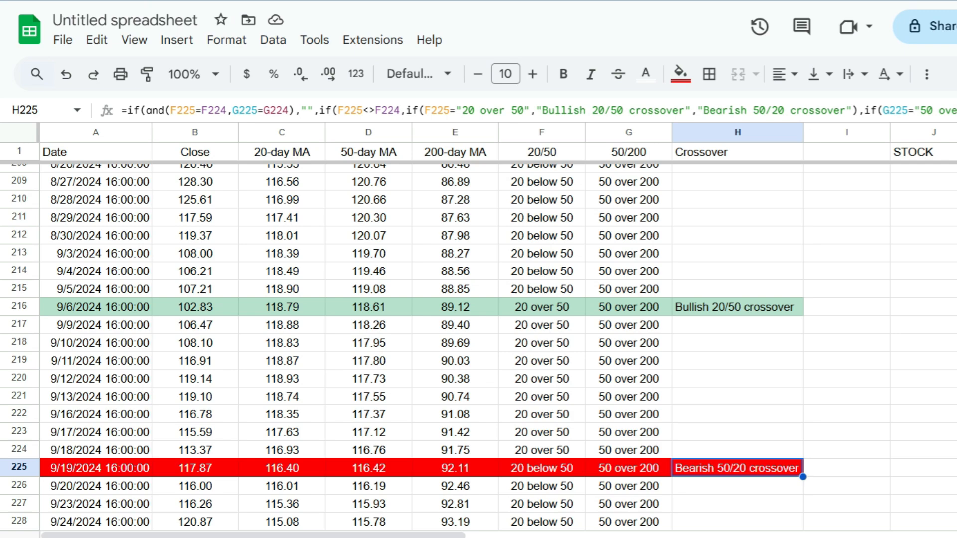
pyautogui.scroll(-6, 638, 309)
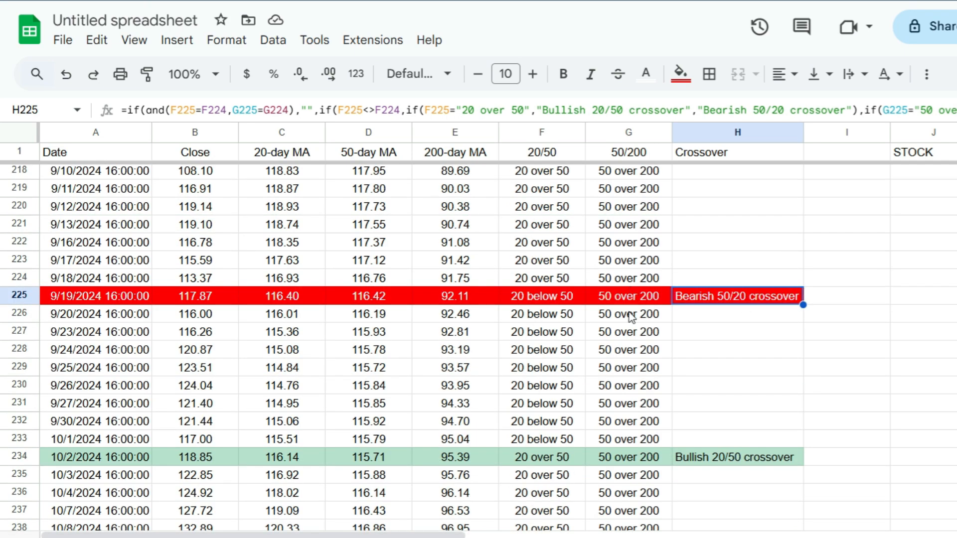
pyautogui.scroll(-5, 630, 320)
pyautogui.scroll(20, 632, 319)
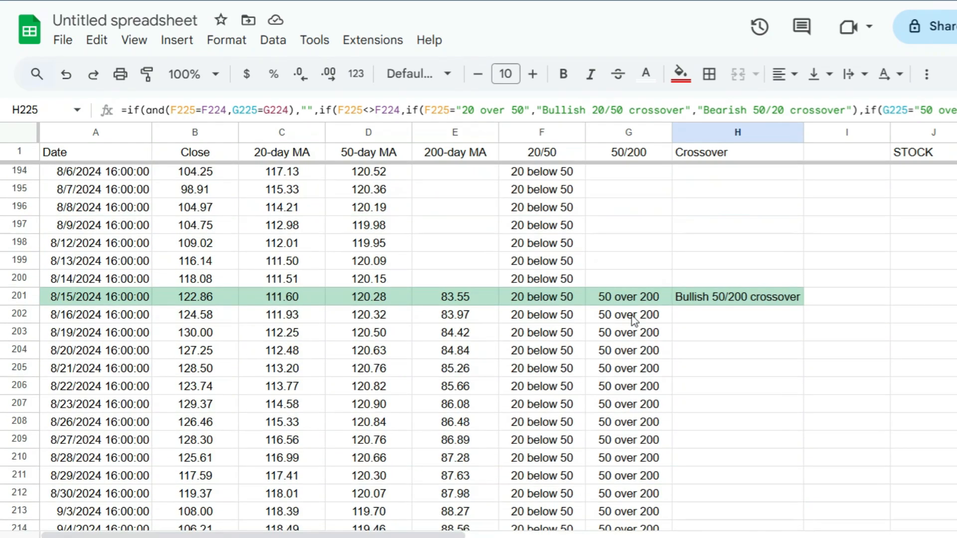
pyautogui.scroll(-6, 632, 319)
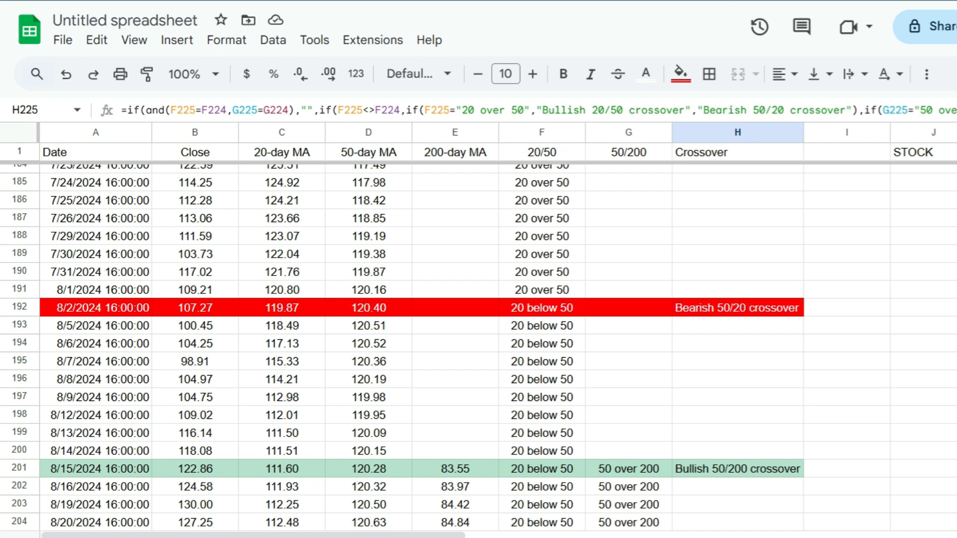
# - Replace the stock symbol in K1 with ADBE
pyautogui.click(956, 152)
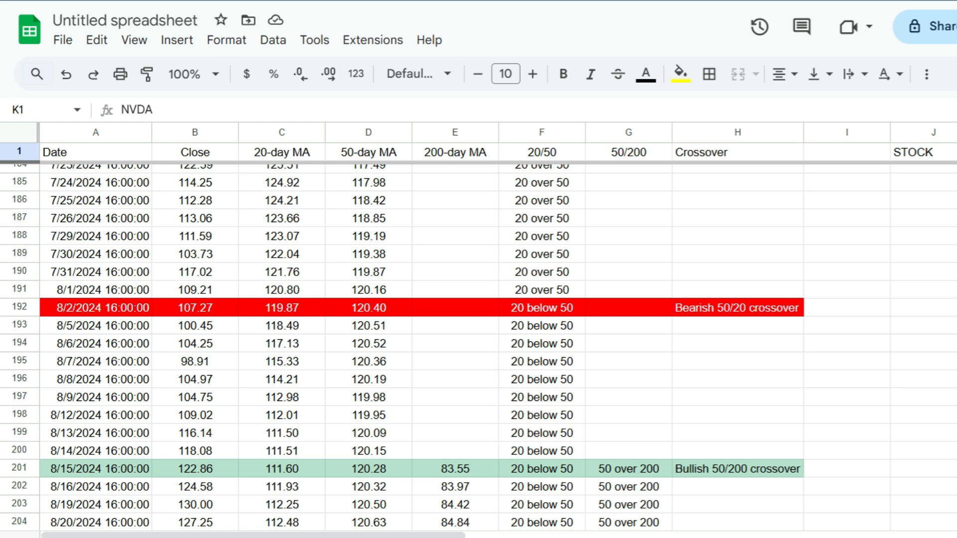
pyautogui.write('ADB')
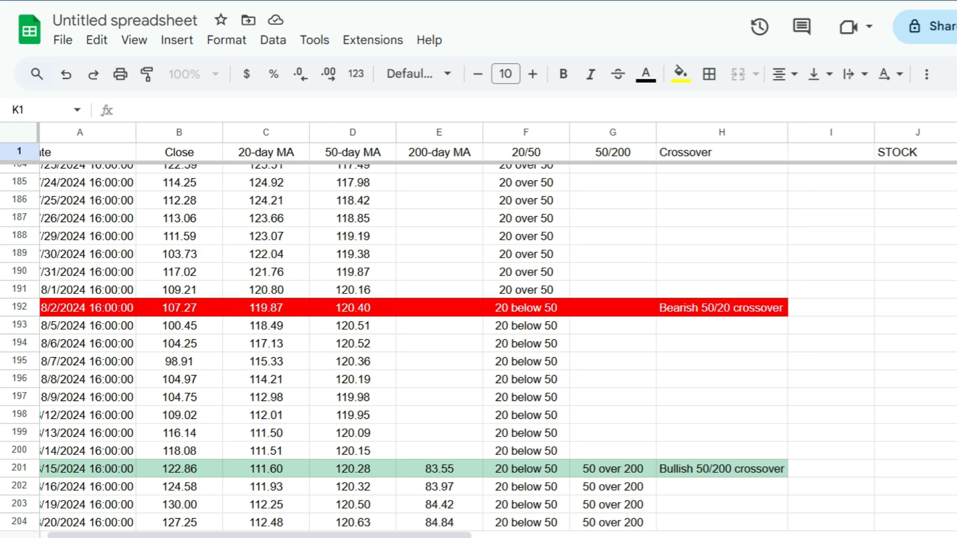
pyautogui.press('Return')
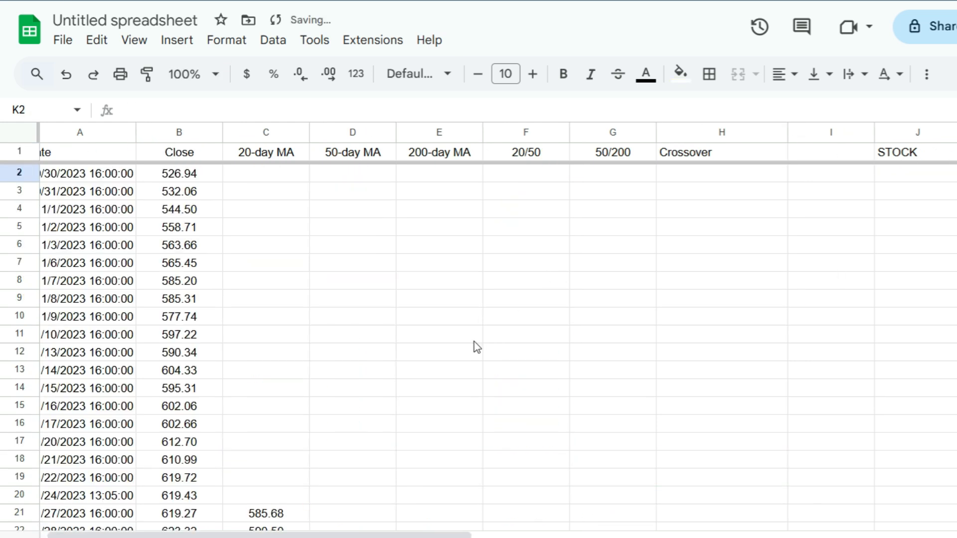
# - Examine the crossover labels and row highlighting for the new stock down to the first rows with a 200-day average
pyautogui.moveTo(457, 534); pyautogui.dragTo(420, 535)
pyautogui.scroll(-15, 510, 317)
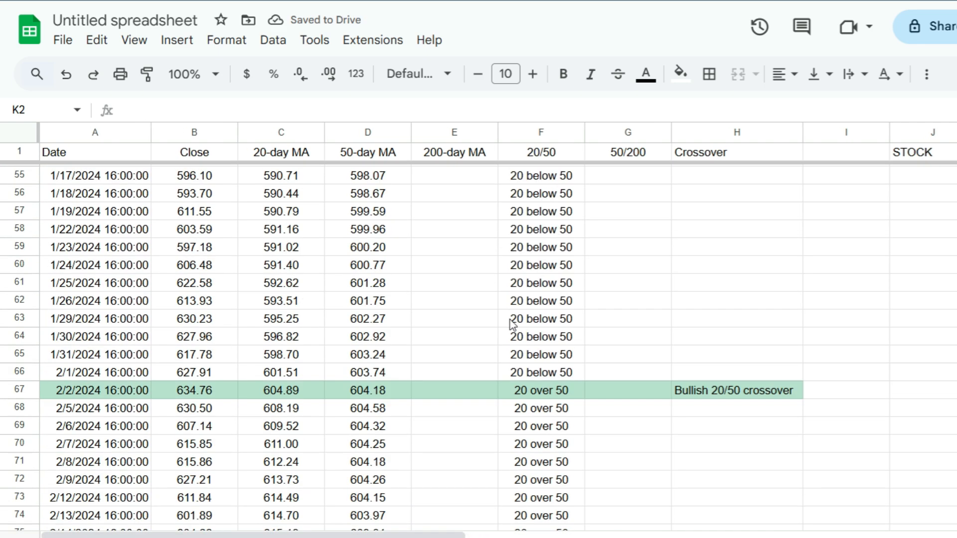
pyautogui.scroll(-2, 512, 323)
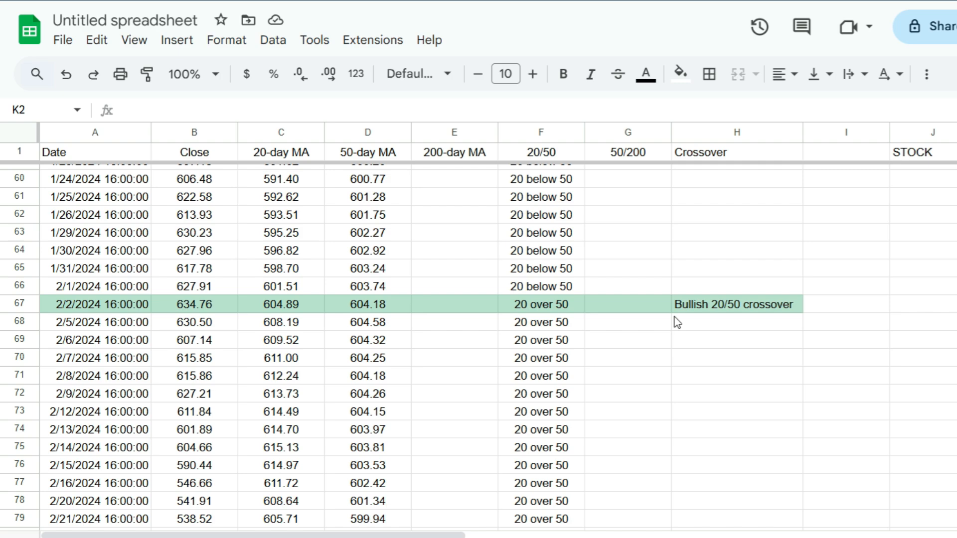
pyautogui.scroll(-9, 678, 322)
pyautogui.scroll(-20, 666, 332)
pyautogui.scroll(2, 660, 339)
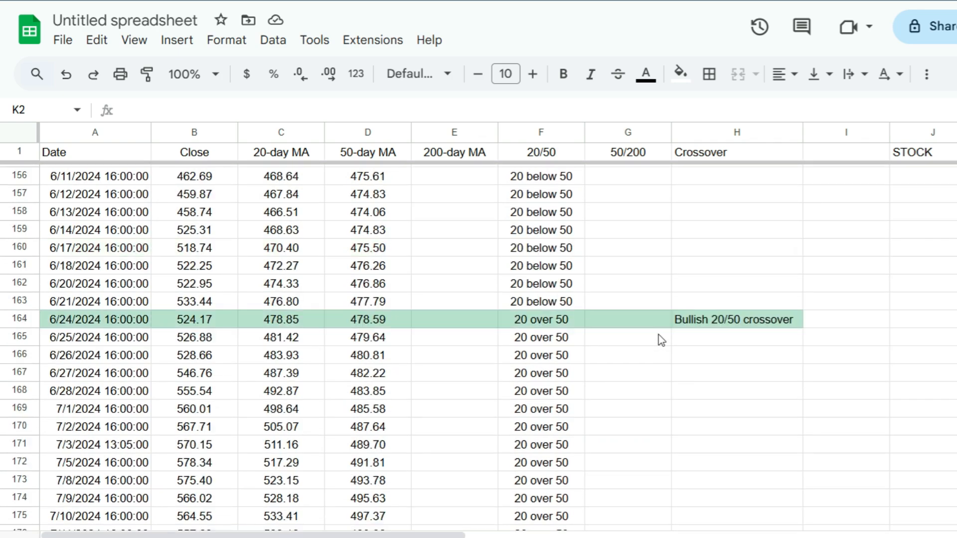
pyautogui.scroll(-15, 714, 328)
pyautogui.scroll(2, 712, 322)
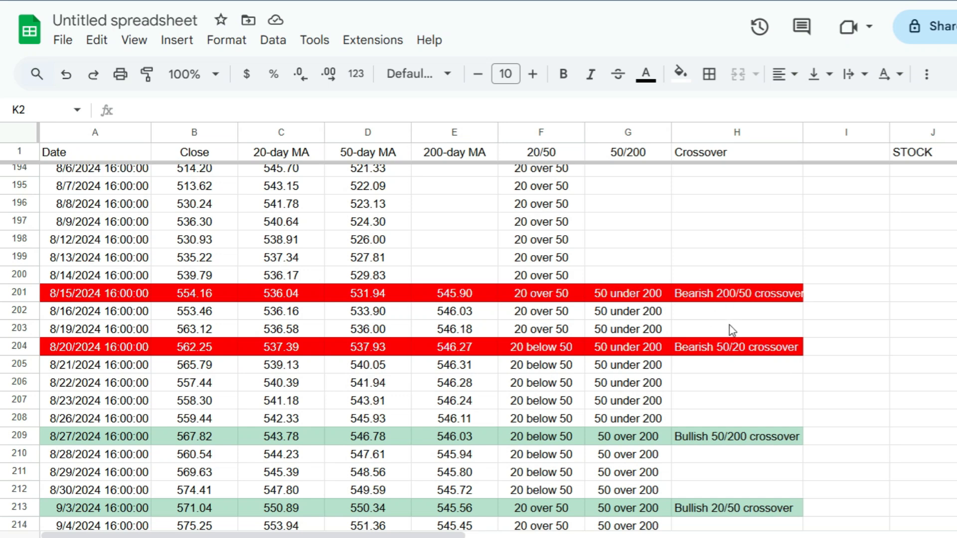
# - In H201's crossover formula, insert if(G200="","", directly before the if that tests G201 for "50 over 200"
pyautogui.click(723, 298)
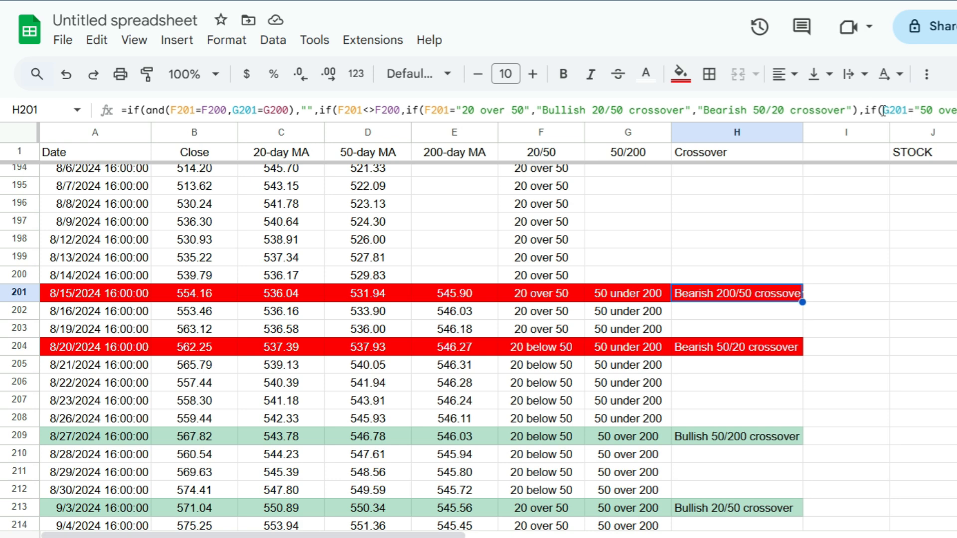
pyautogui.click(239, 110)
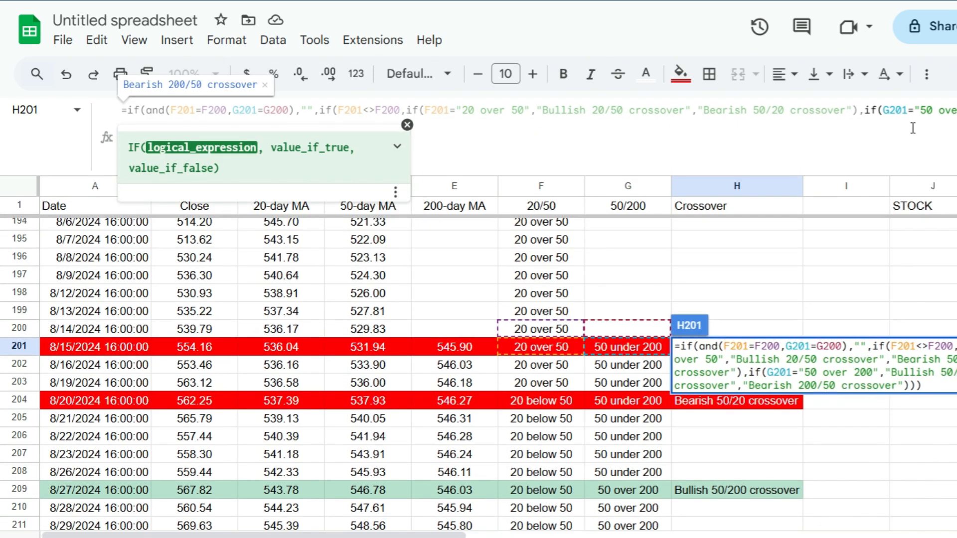
pyautogui.click(881, 111)
pyautogui.press('Left')
pyautogui.press('Left')
pyautogui.press('Left')
pyautogui.write('if(')
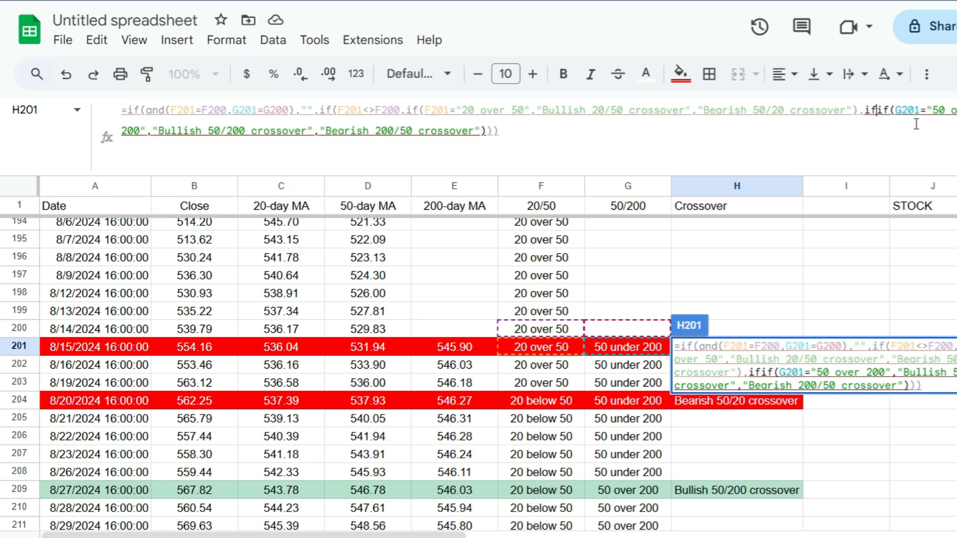
pyautogui.click(617, 333)
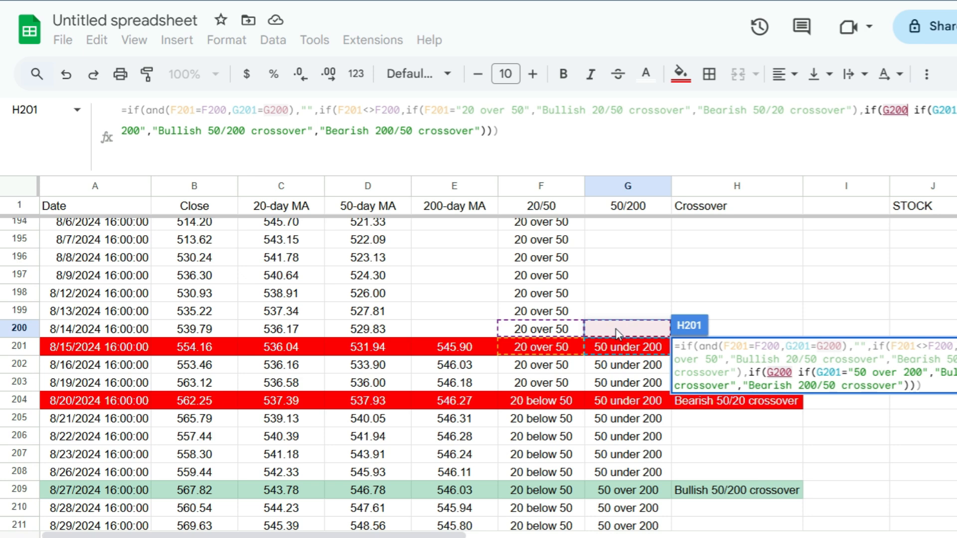
pyautogui.write('="",')
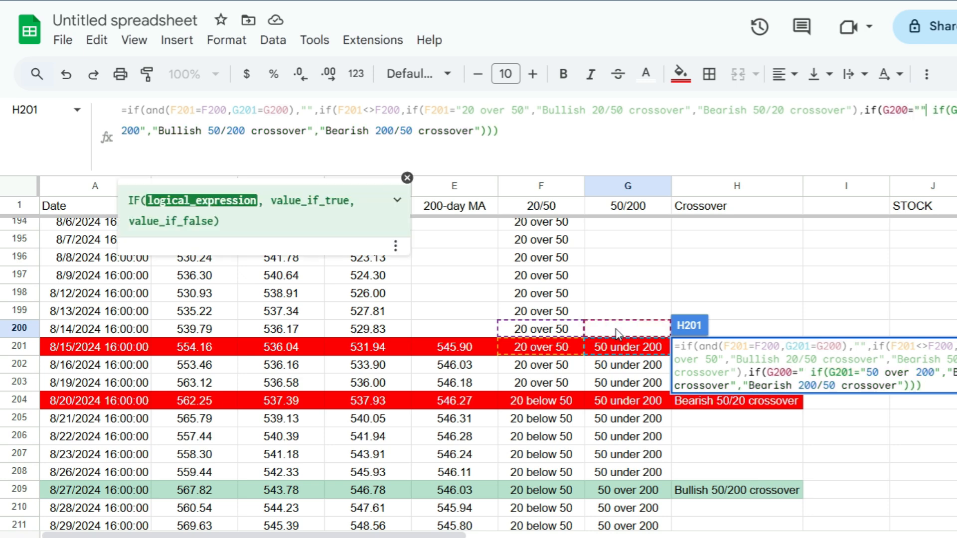
pyautogui.write('""')
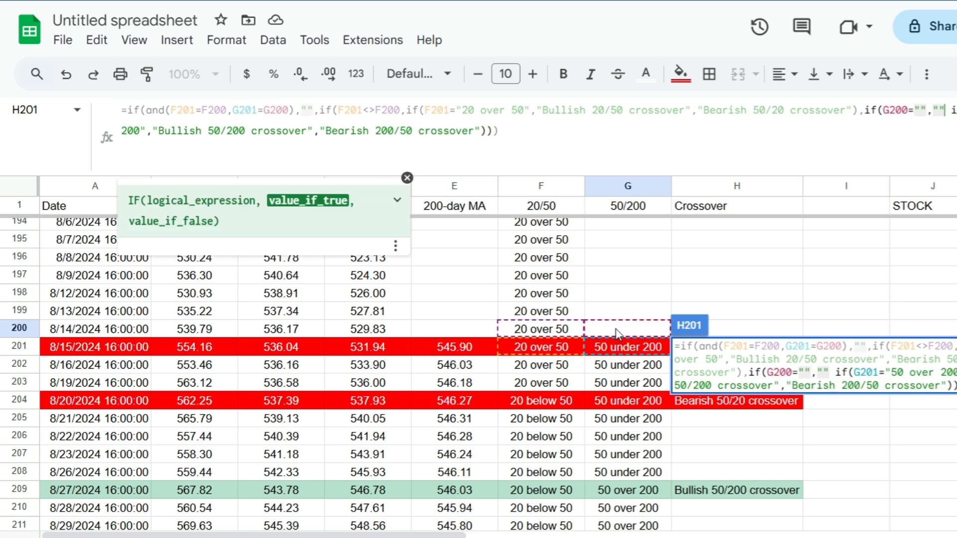
pyautogui.write(',')
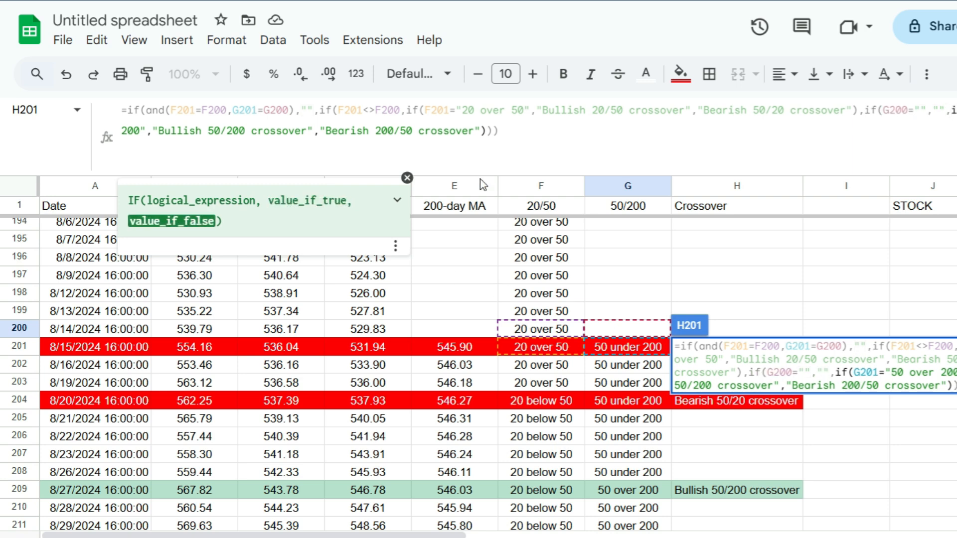
# - Add the missing closing parenthesis at the end of H201's formula and commit it
pyautogui.click(525, 130)
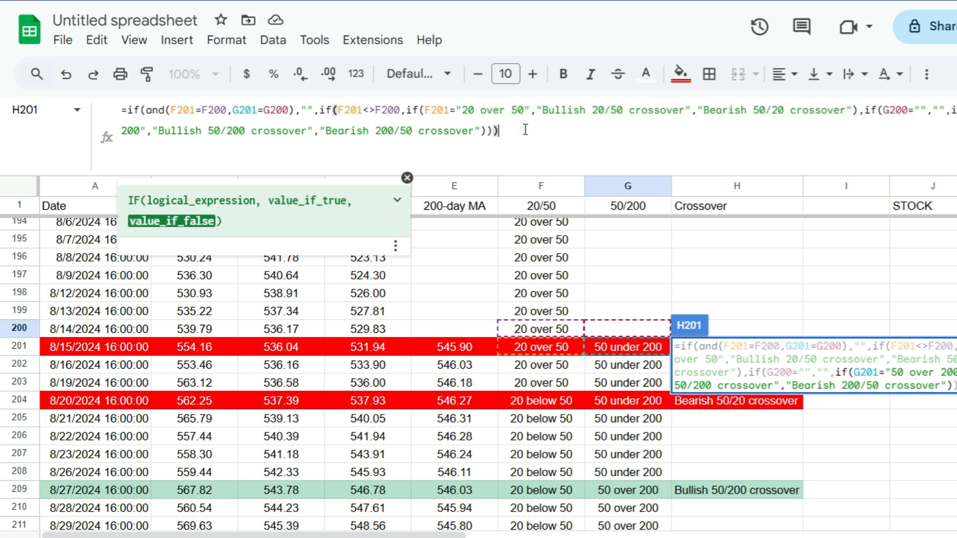
pyautogui.write(')')
pyautogui.press('Return')
pyautogui.press('Up')
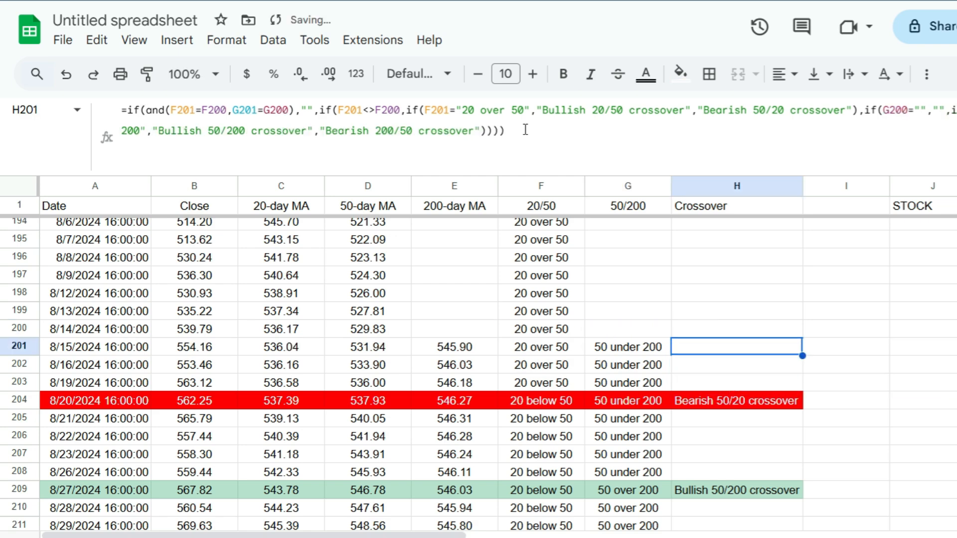
# - Fill the revised crossover formula from H201 up through H51
pyautogui.moveTo(799, 355); pyautogui.dragTo(779, 260)
pyautogui.scroll(15, 785, 330)
pyautogui.click(773, 292)
pyautogui.moveTo(802, 295); pyautogui.dragTo(749, 375)
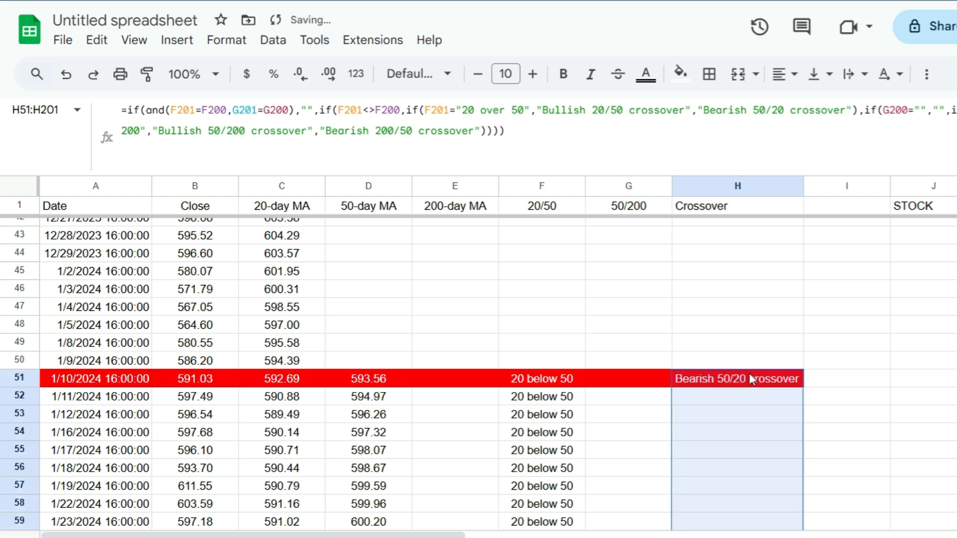
# - Clear the crossover formula from H51, the first row with a 20/50 status
pyautogui.click(751, 381)
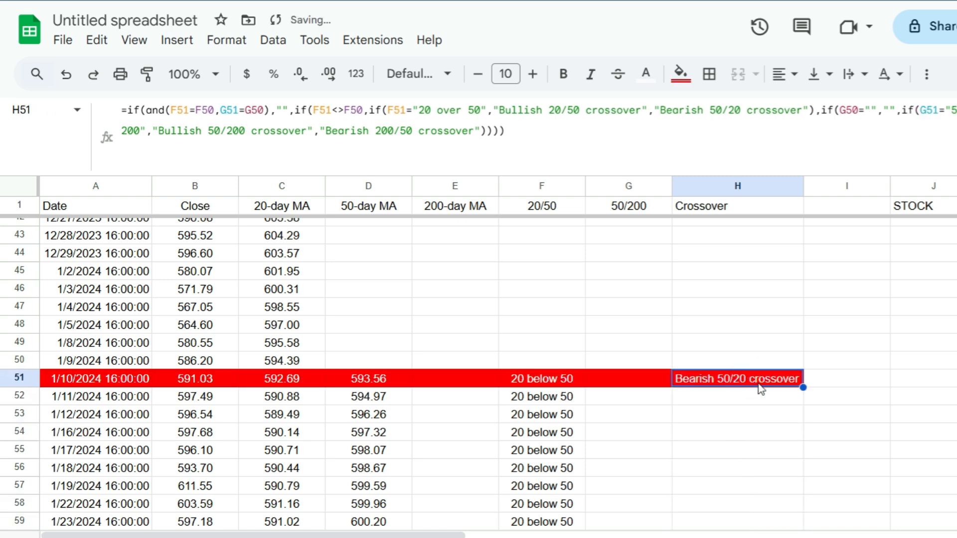
pyautogui.press('Delete')
pyautogui.press('Down')
pyautogui.press('Down')
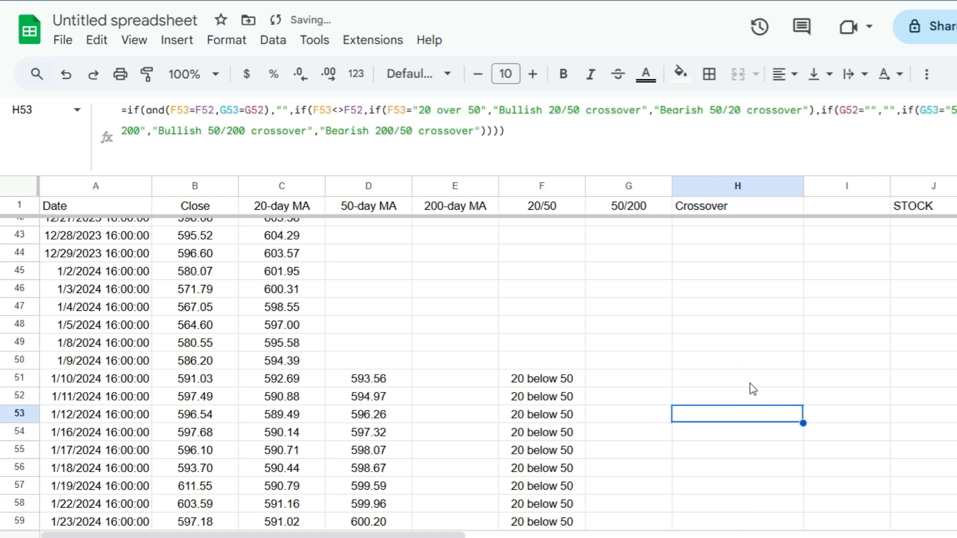
# - Review the crossover labels and row highlighting from row 53 down, and inspect the crossover formula in H204
pyautogui.scroll(-10, 751, 387)
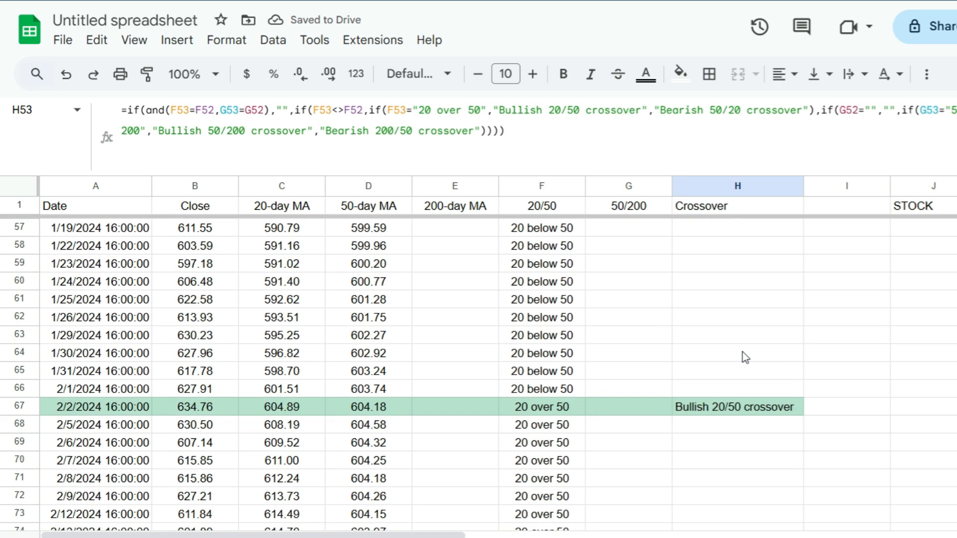
pyautogui.scroll(-10, 745, 353)
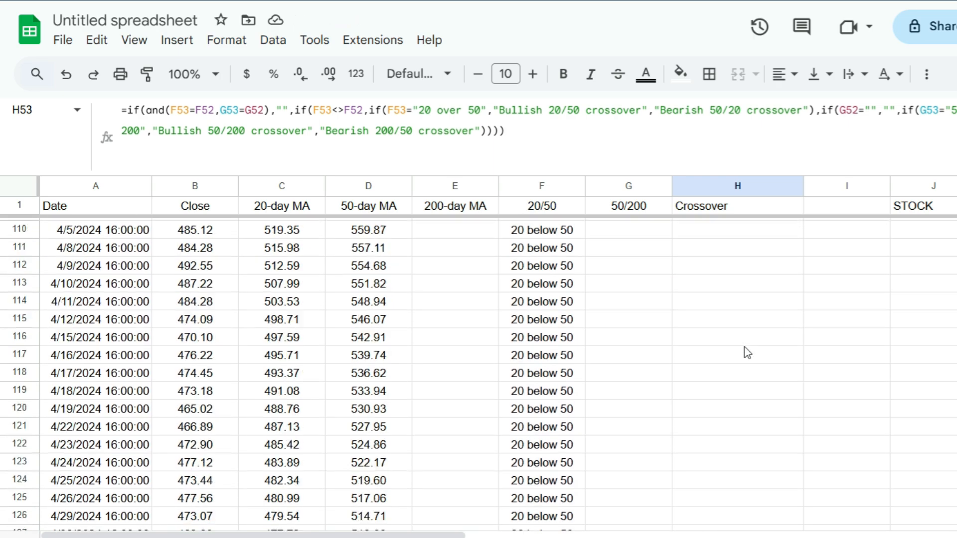
pyautogui.scroll(-18, 745, 348)
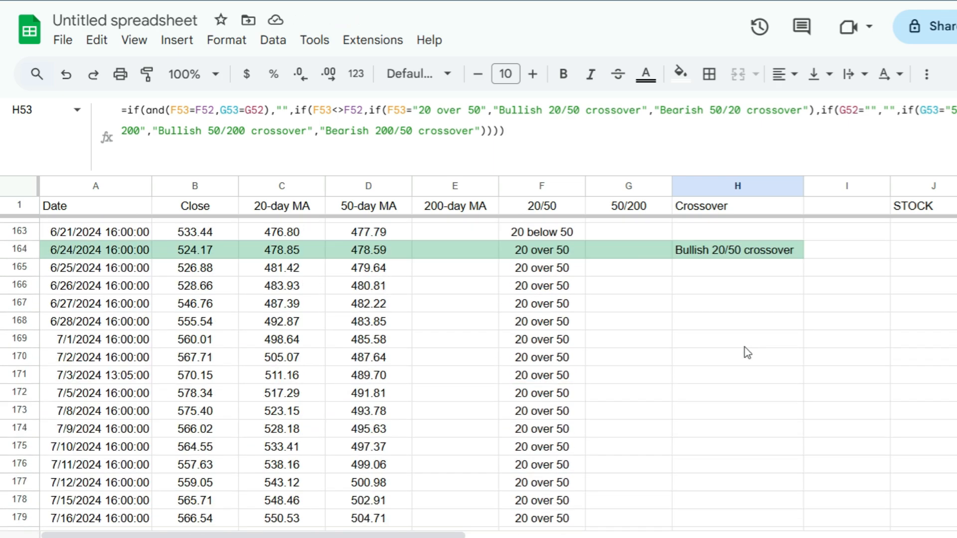
pyautogui.scroll(-9, 745, 348)
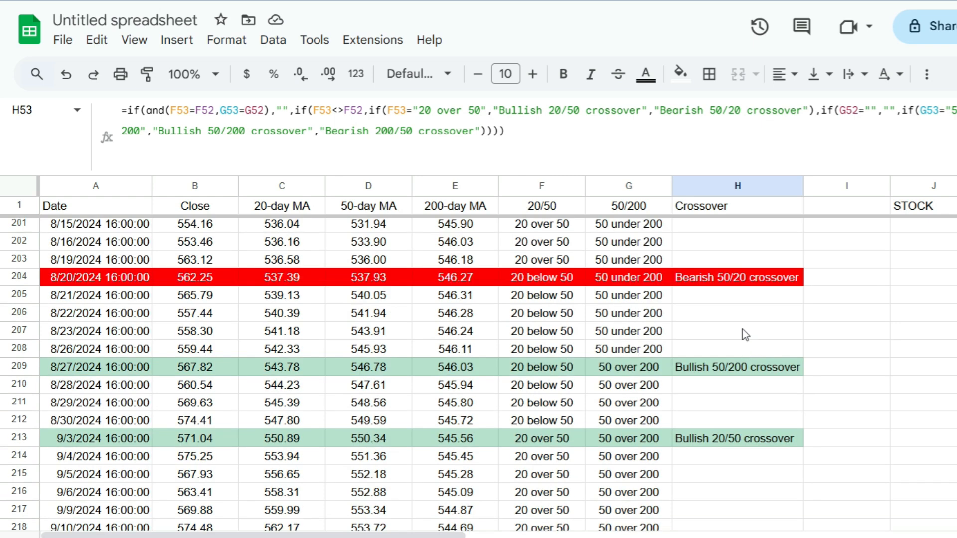
pyautogui.scroll(1, 743, 330)
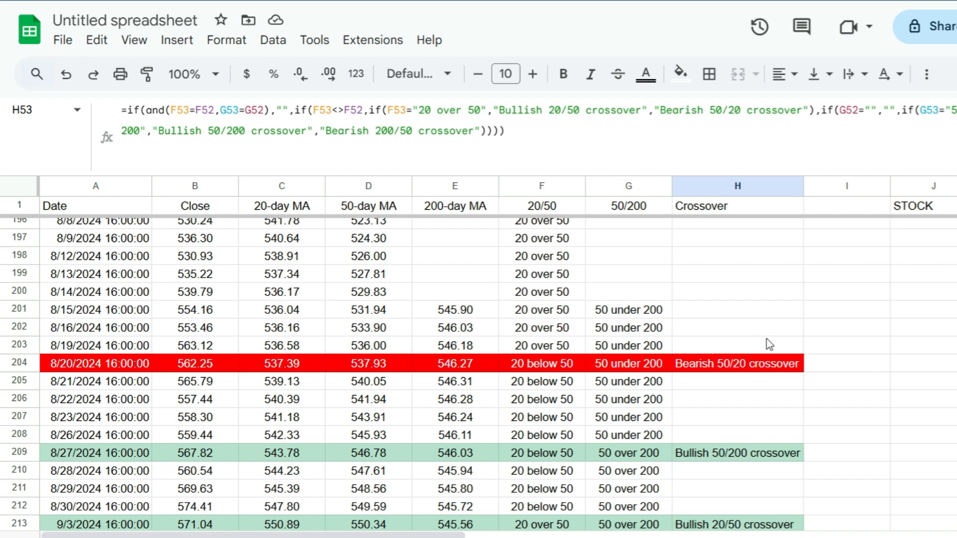
pyautogui.click(752, 366)
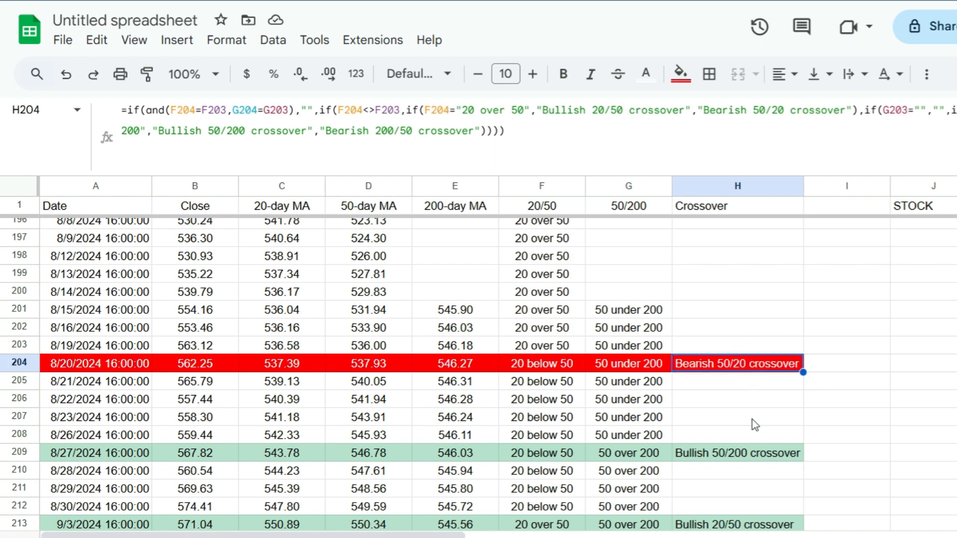
# - Inspect the crossover formula in H251 near the end of the data and compare the 50/200 formulas in G250 and G251
pyautogui.scroll(-5, 747, 409)
pyautogui.scroll(-10, 744, 399)
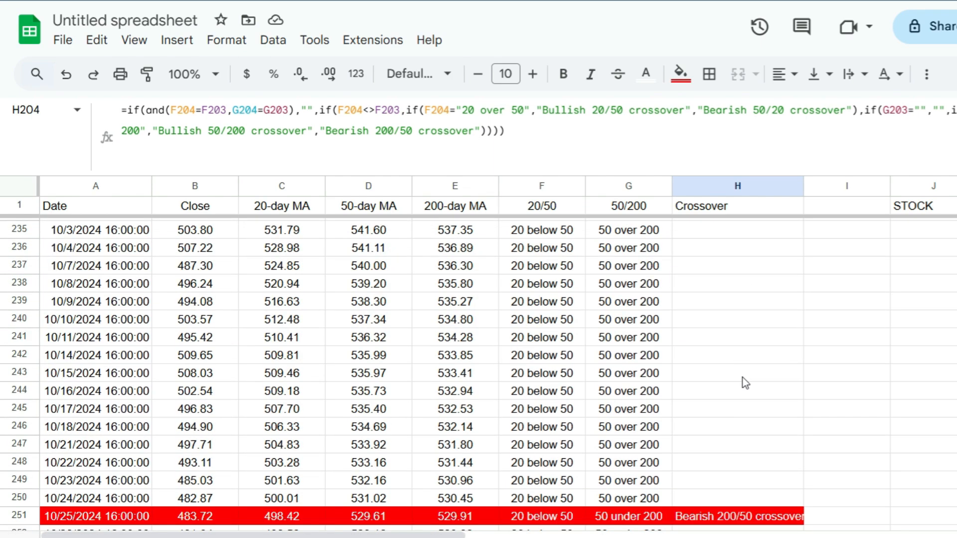
pyautogui.click(752, 432)
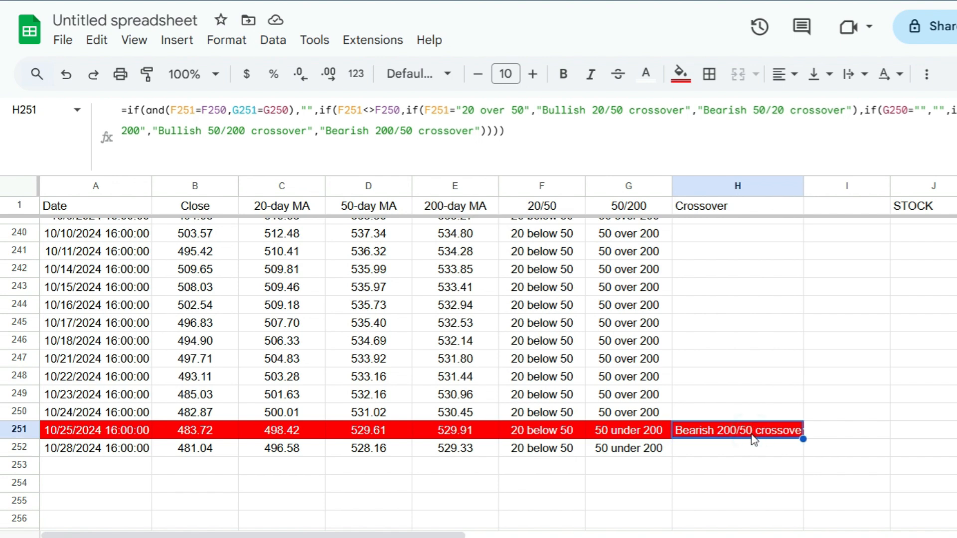
pyautogui.click(632, 414)
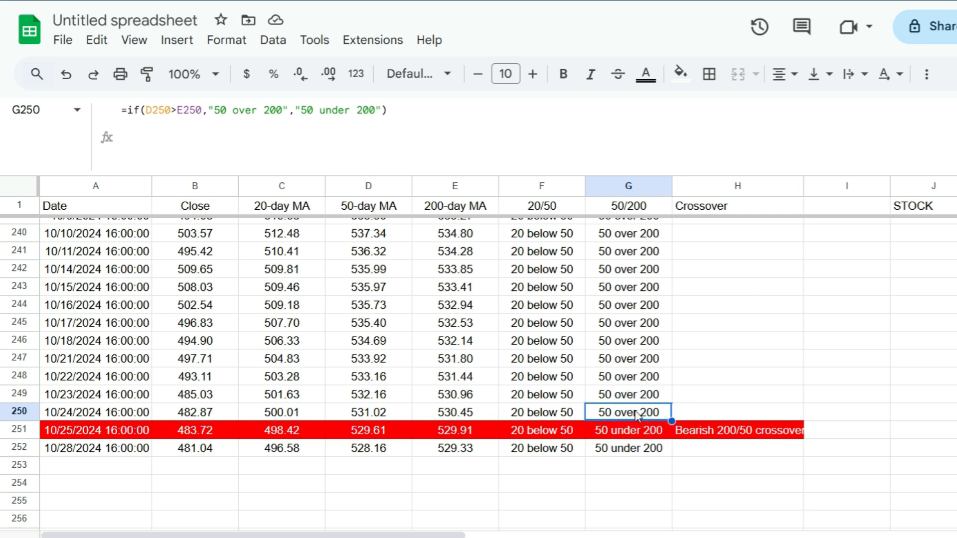
pyautogui.click(632, 433)
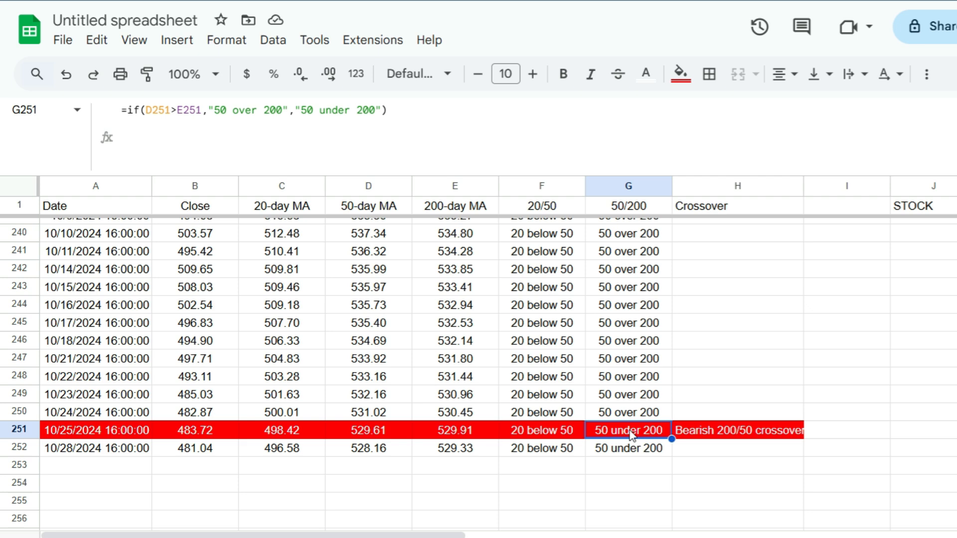
# - Narrow the empty column I and select the yellow ticker cell K1
pyautogui.moveTo(890, 192); pyautogui.dragTo(848, 192)
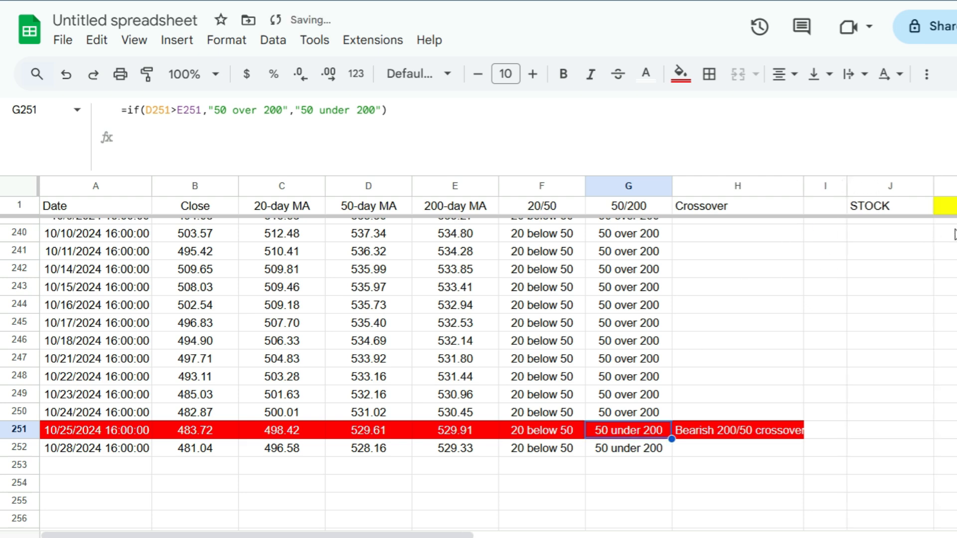
pyautogui.click(945, 206)
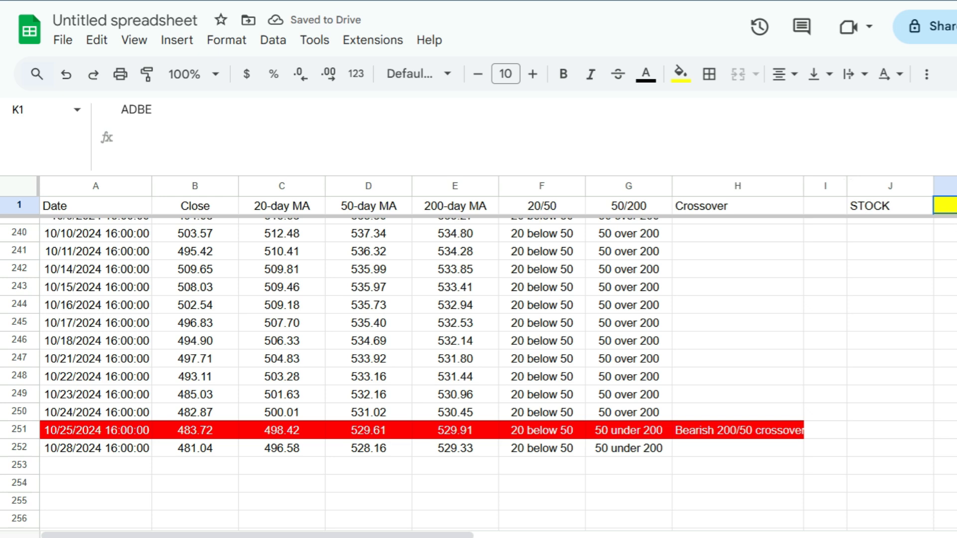
# - Review the price formula in A1, the first date and close, the moving averages down the sheet, and the formulas in F164 and H164
pyautogui.click(115, 207)
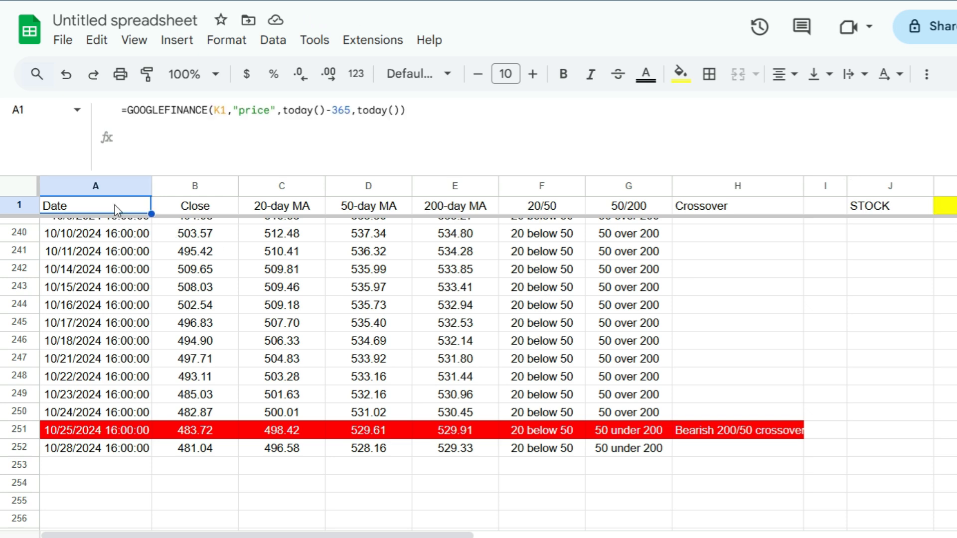
pyautogui.press('Down')
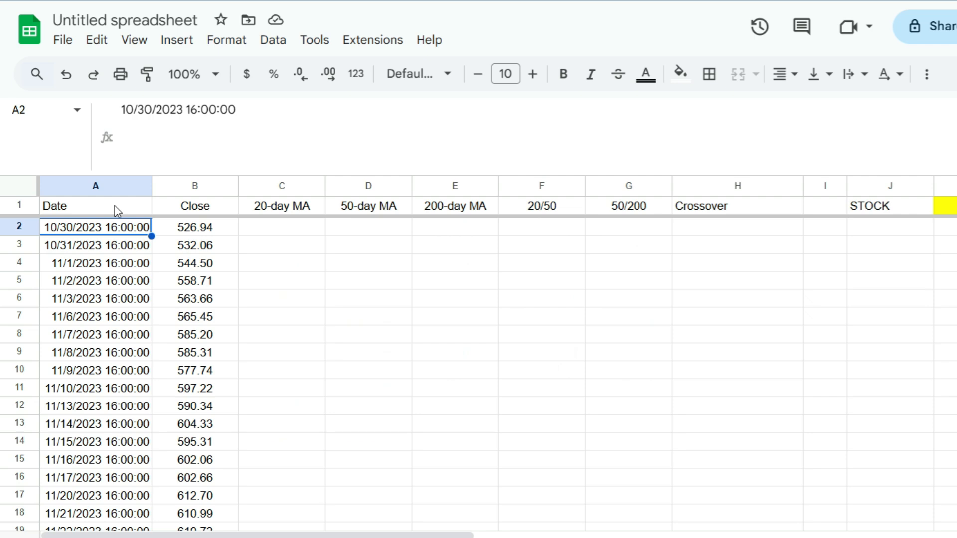
pyautogui.press('Right')
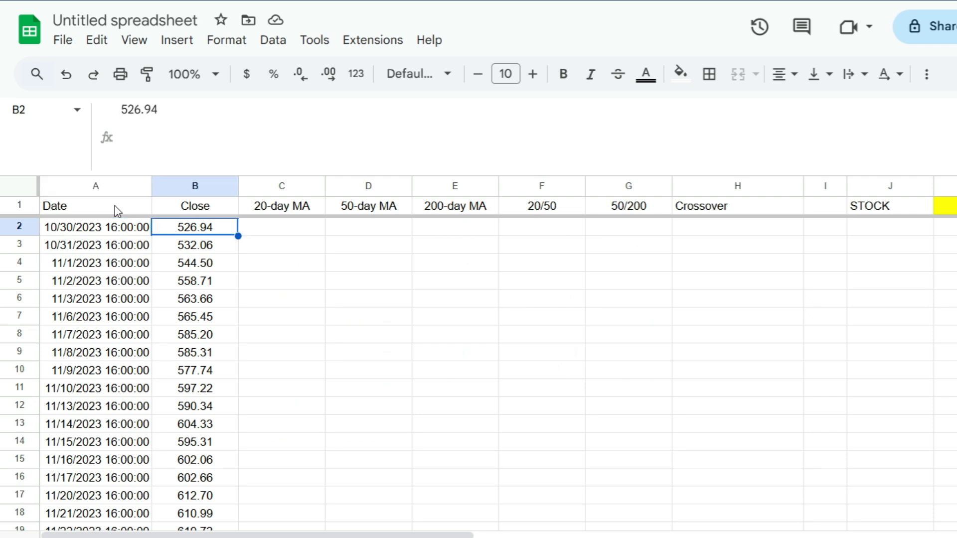
pyautogui.scroll(-20, 342, 308)
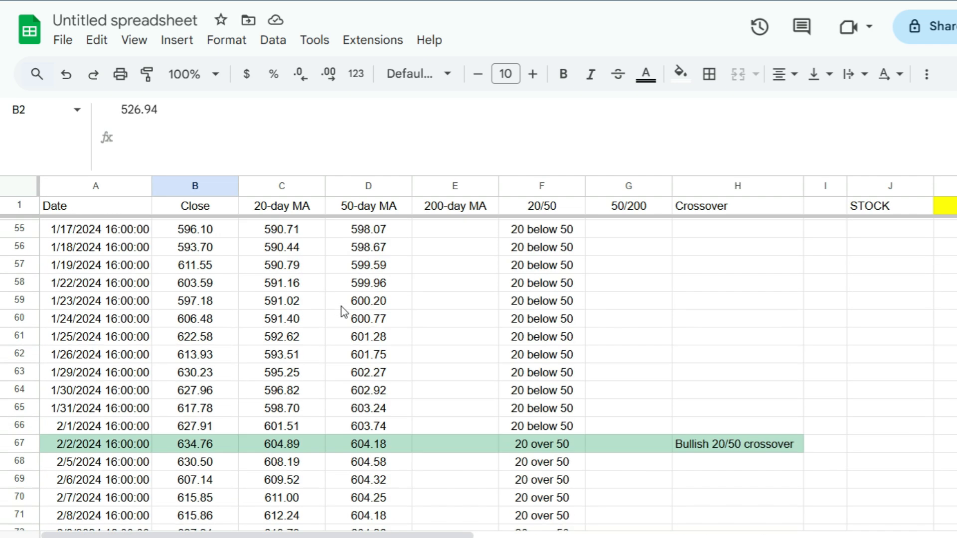
pyautogui.scroll(-16, 344, 308)
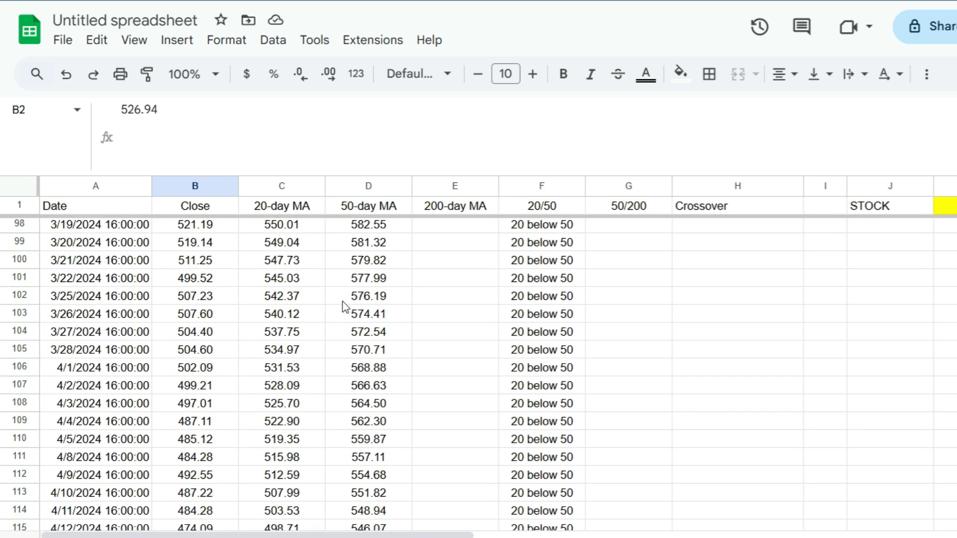
pyautogui.scroll(-16, 342, 301)
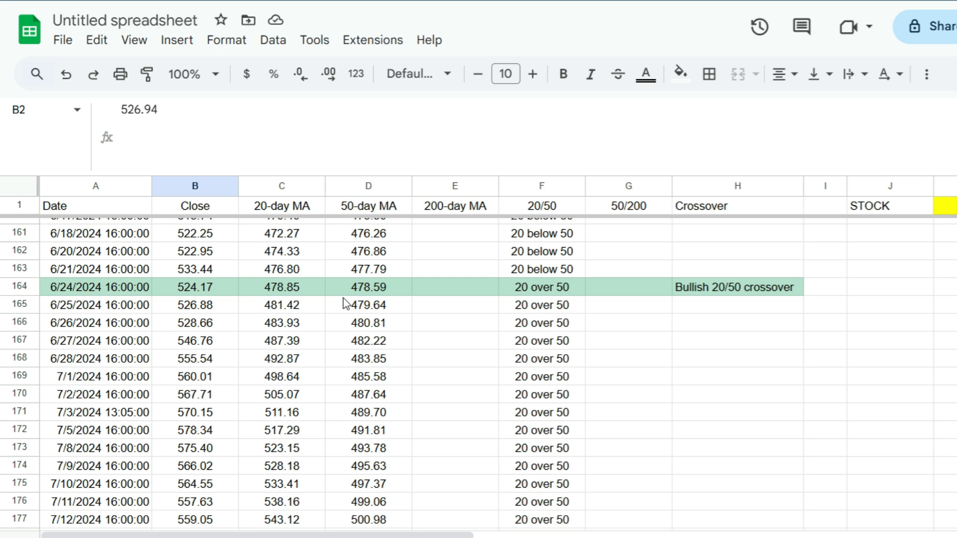
pyautogui.click(127, 203)
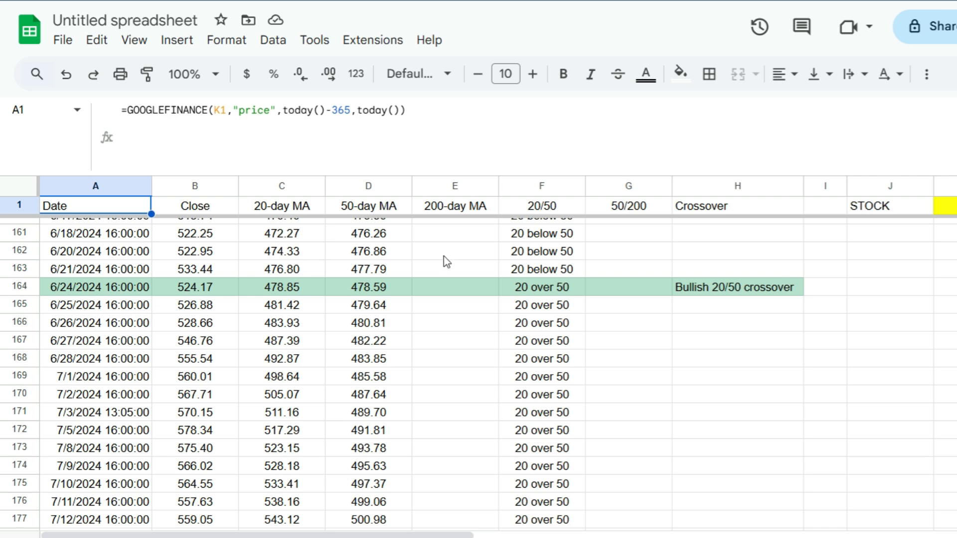
pyautogui.click(546, 294)
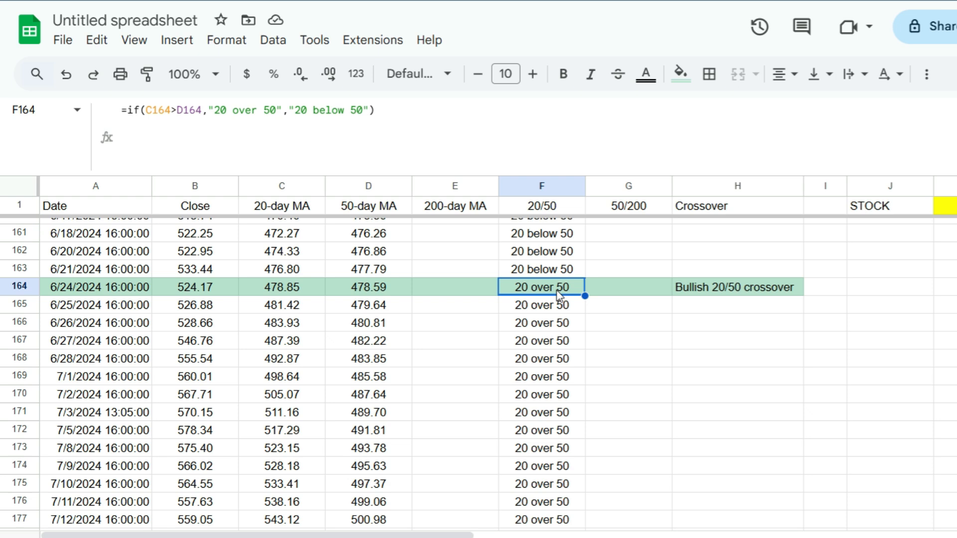
pyautogui.click(699, 293)
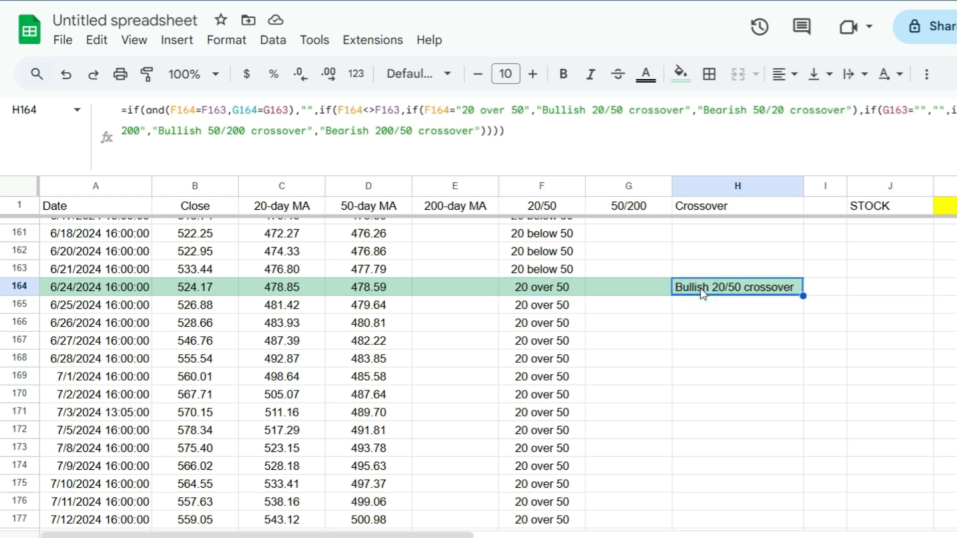